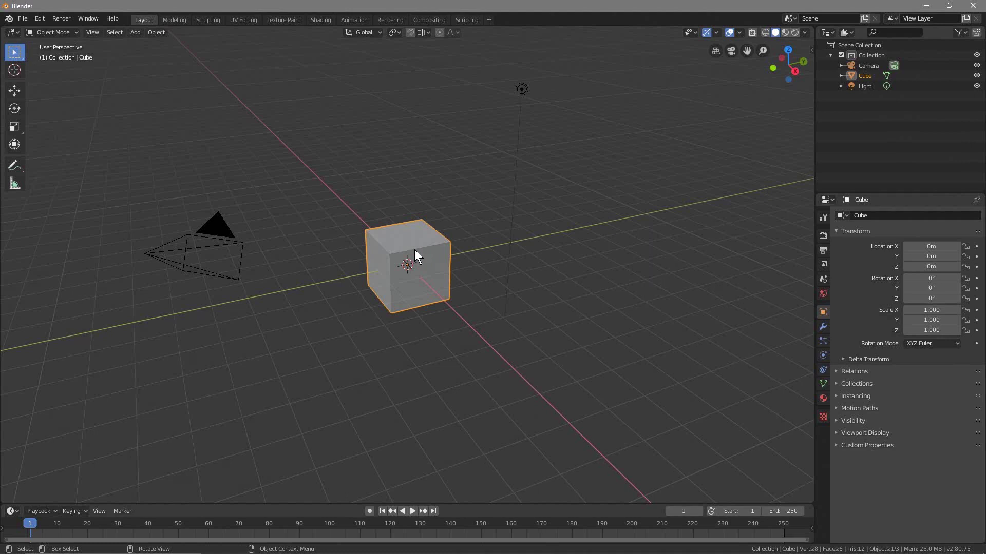
Step: Delete the default cube and the light, leaving only the camera in the scene
click(520, 90)
key(Delete)
middle_drag(483, 213, 433, 372)
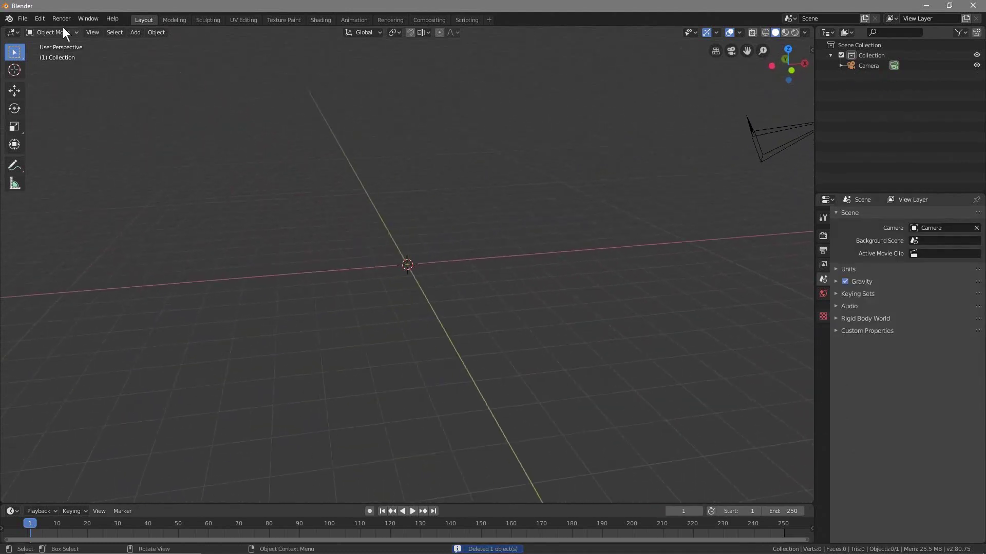
Step: Save the scene as a new file named "glass shader & particles - 01" in the tutorial folder
click(21, 19)
click(40, 100)
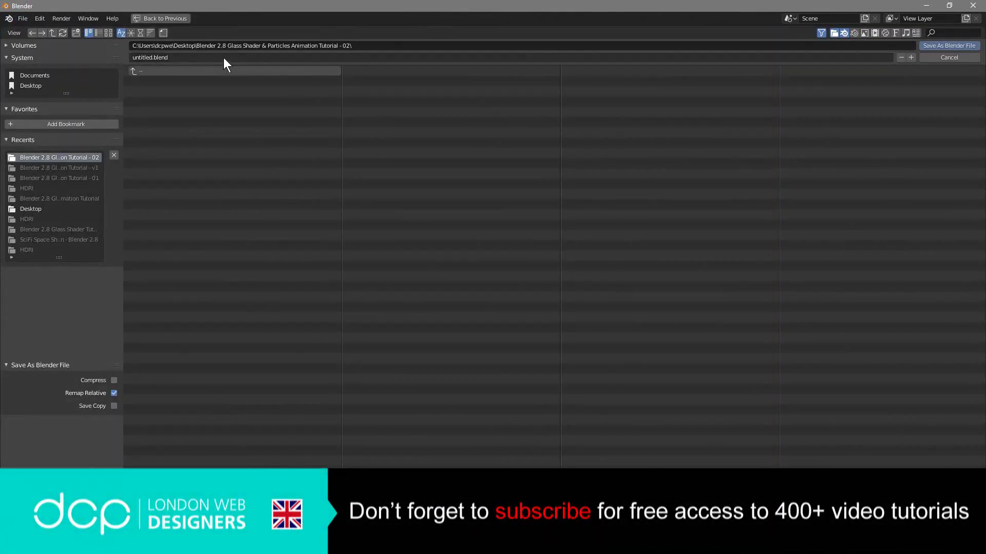
click(228, 59)
text(glass shader & particles - 01)
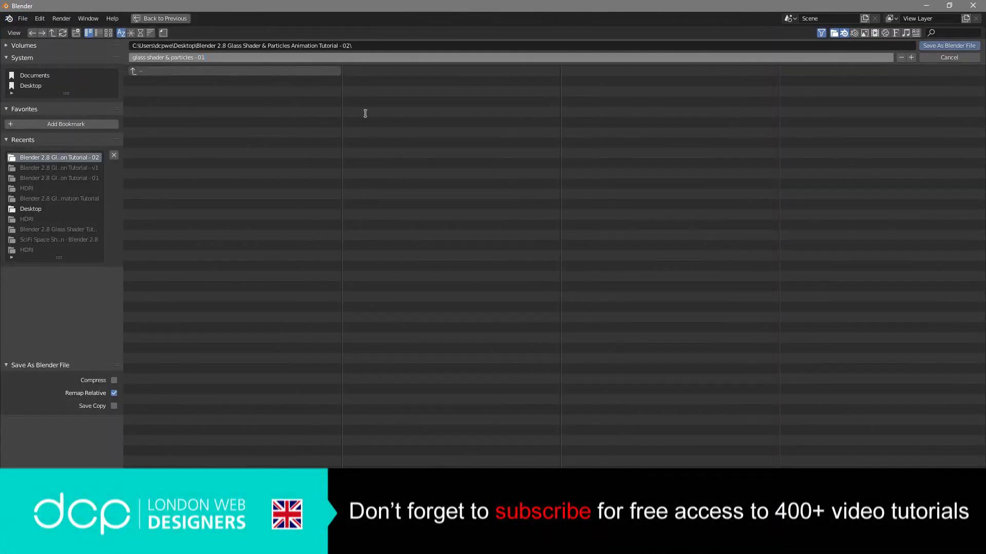
click(950, 46)
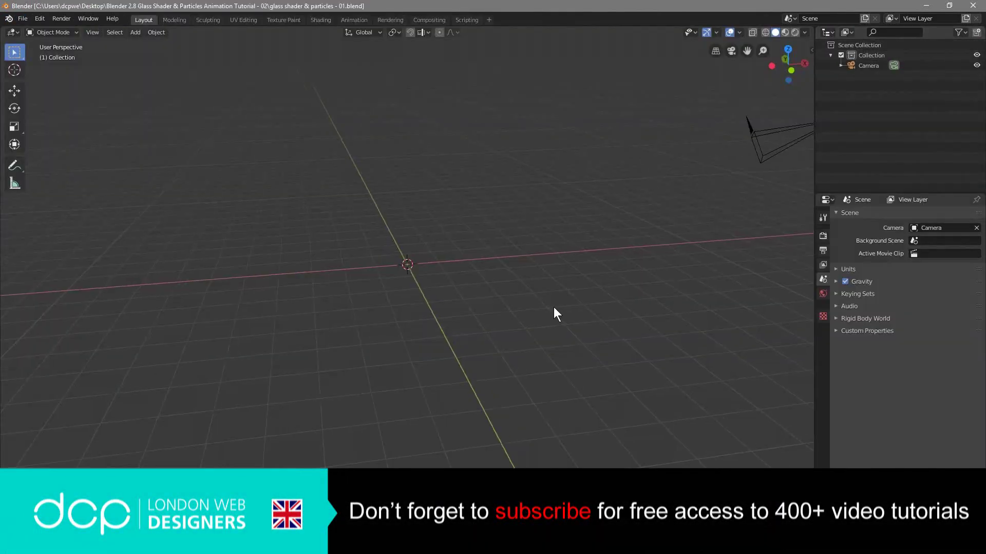
Step: Add a UV sphere at the world origin and scale it uniformly by 4
key(shift+a)
mouse_move(473, 214)
click(524, 247)
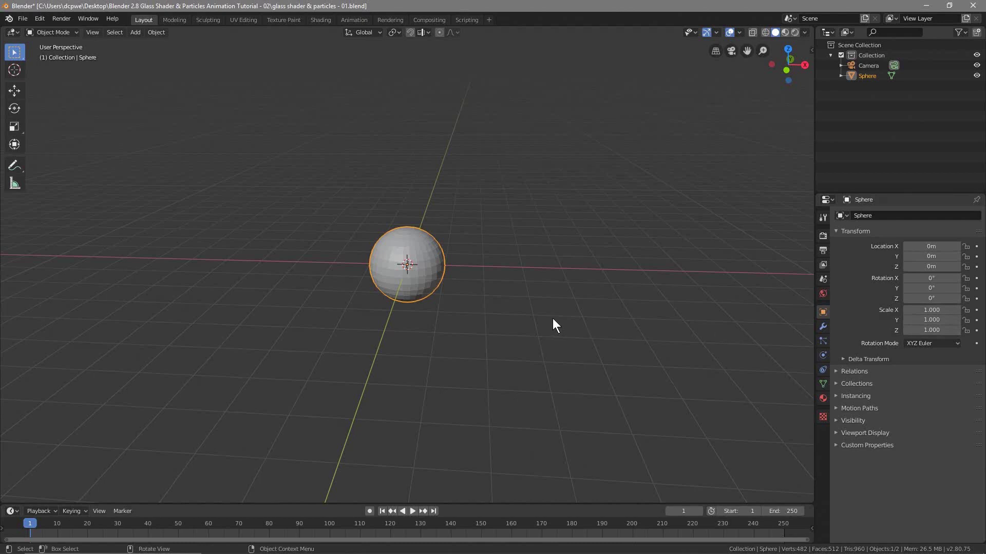
key(s)
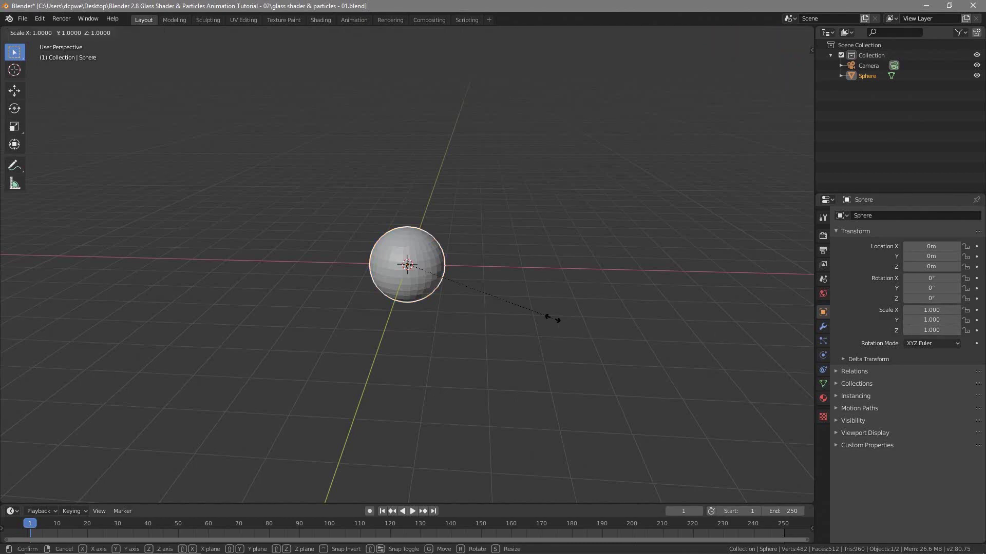
key(4)
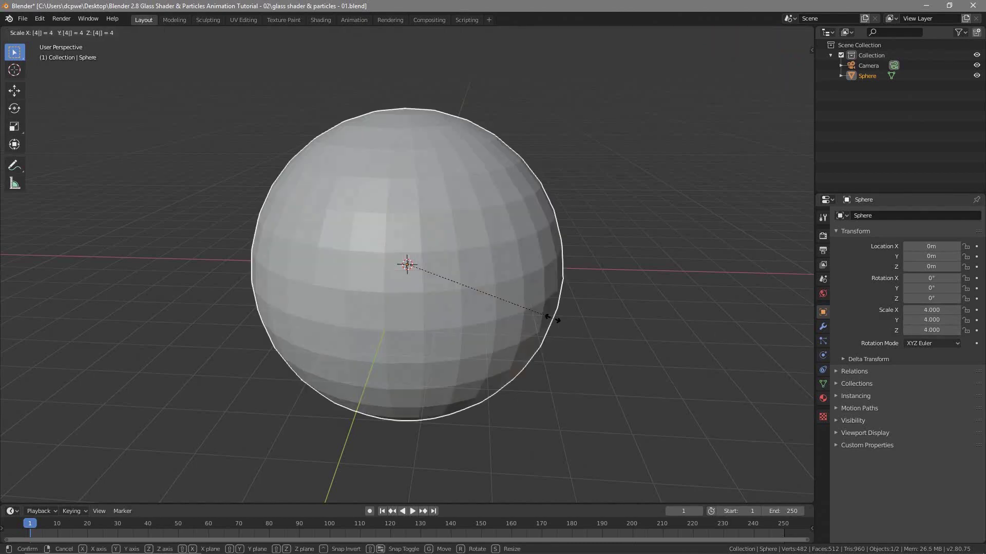
key(Return)
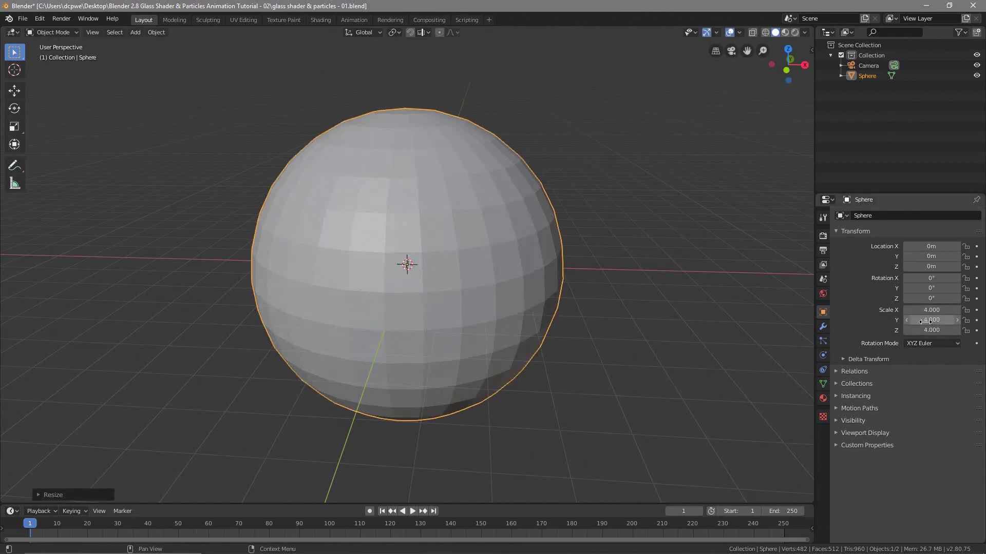
Step: Add a Subdivision Surface modifier to the sphere with render and viewport subdivisions both set to 3
click(822, 329)
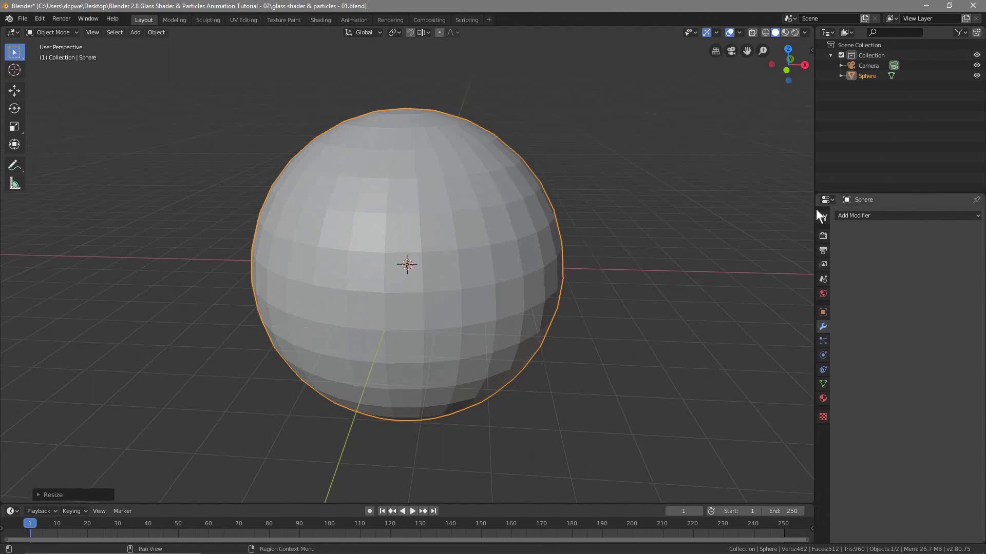
click(845, 215)
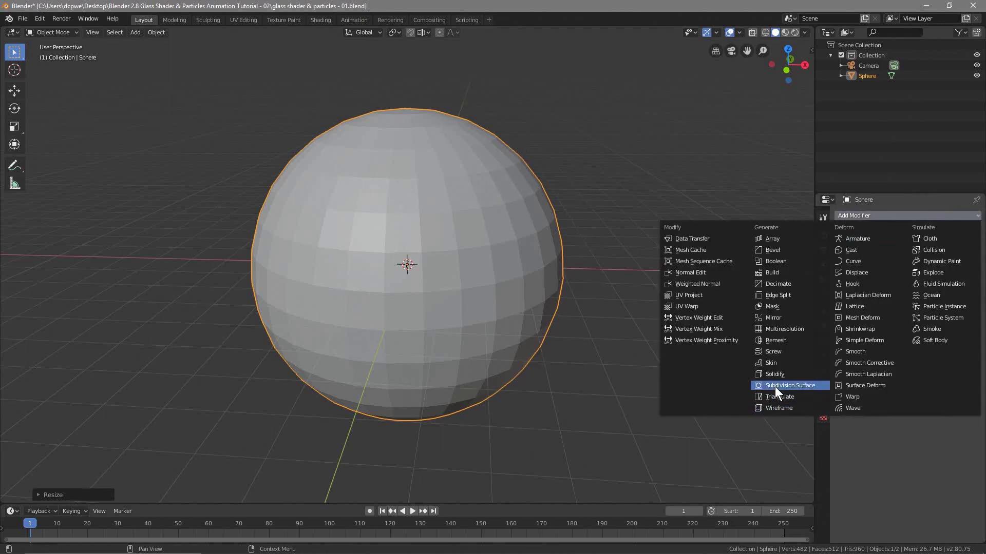
key(Escape)
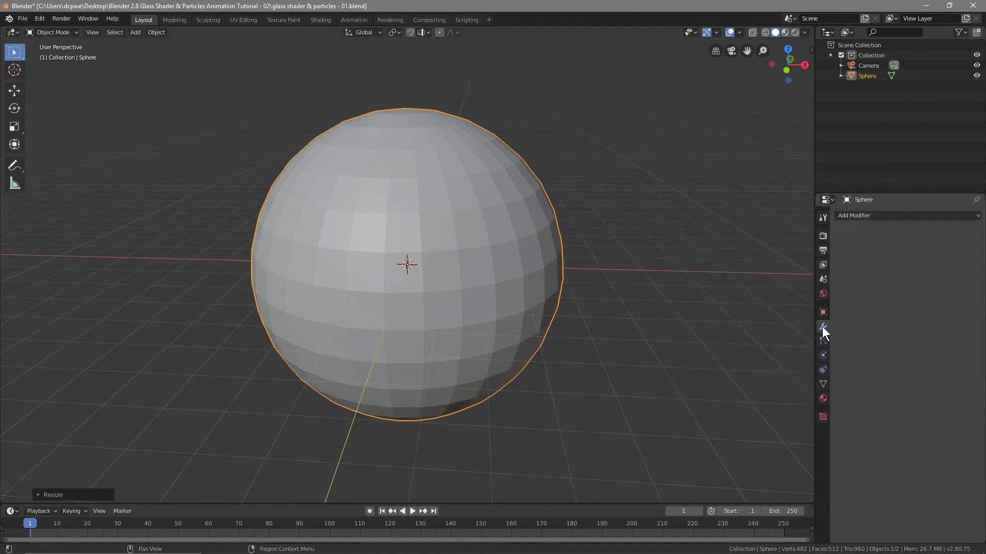
click(862, 218)
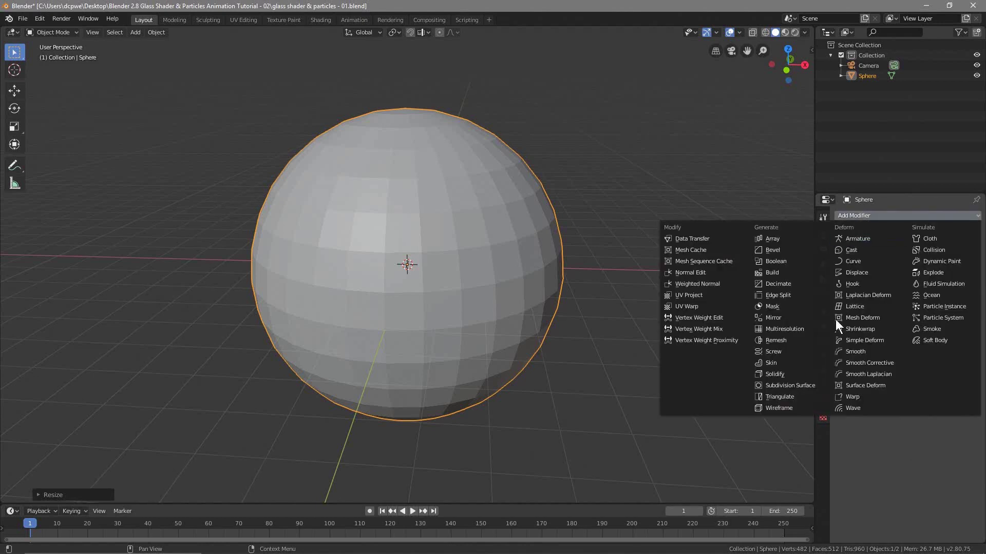
click(805, 387)
click(902, 283)
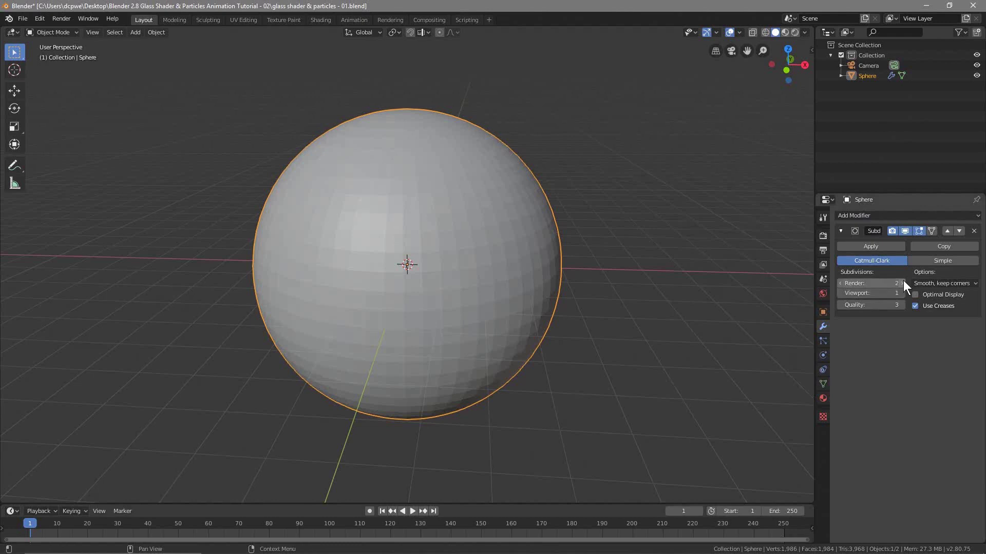
click(902, 293)
click(902, 293)
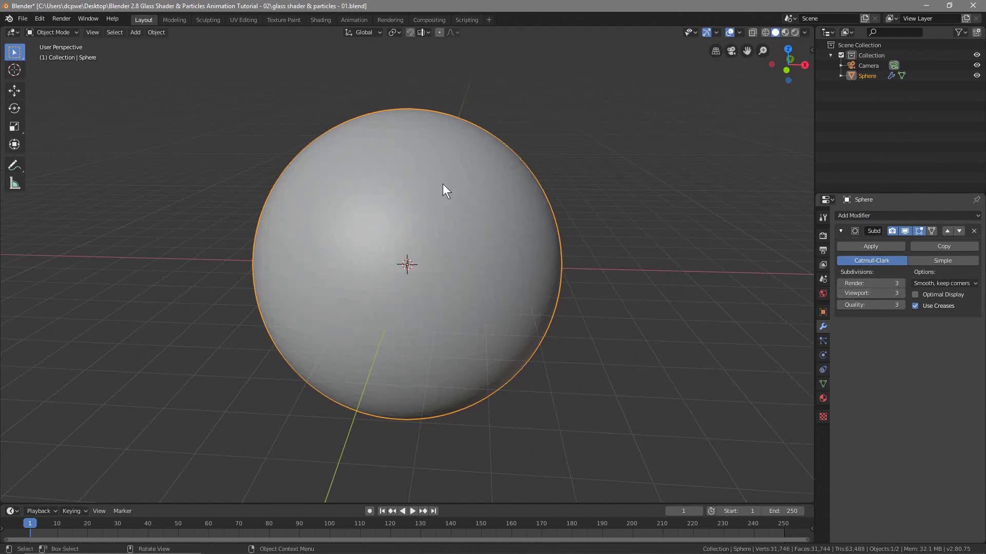
Step: Apply the sphere's Subdivision Surface modifier and shade the mesh smooth
scroll(469, 324, up, 8)
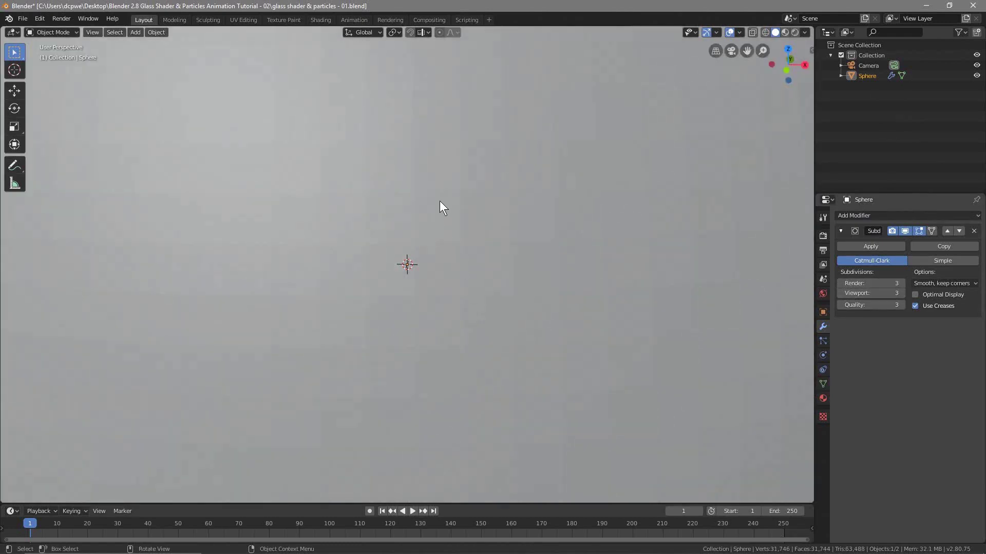
scroll(492, 305, down, 5)
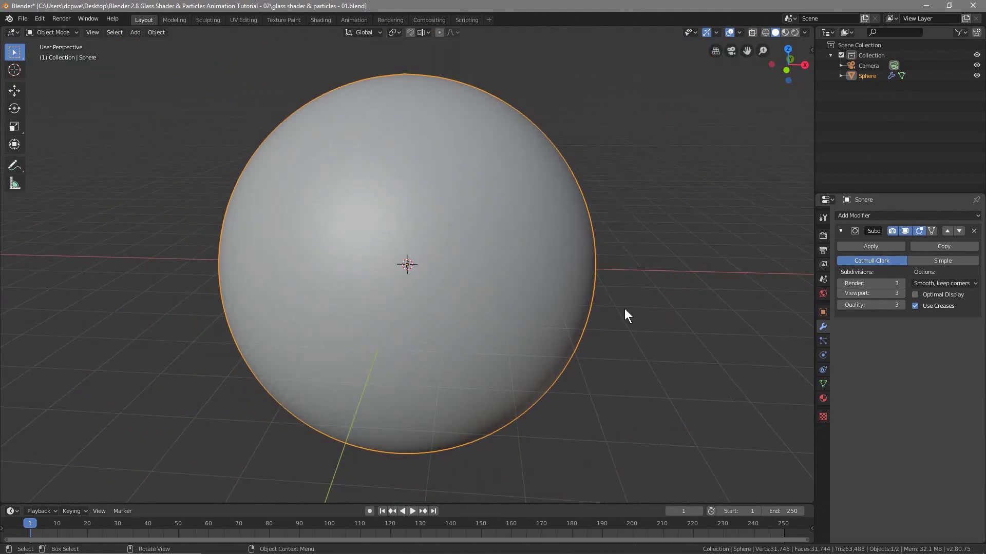
click(871, 247)
right_click(424, 170)
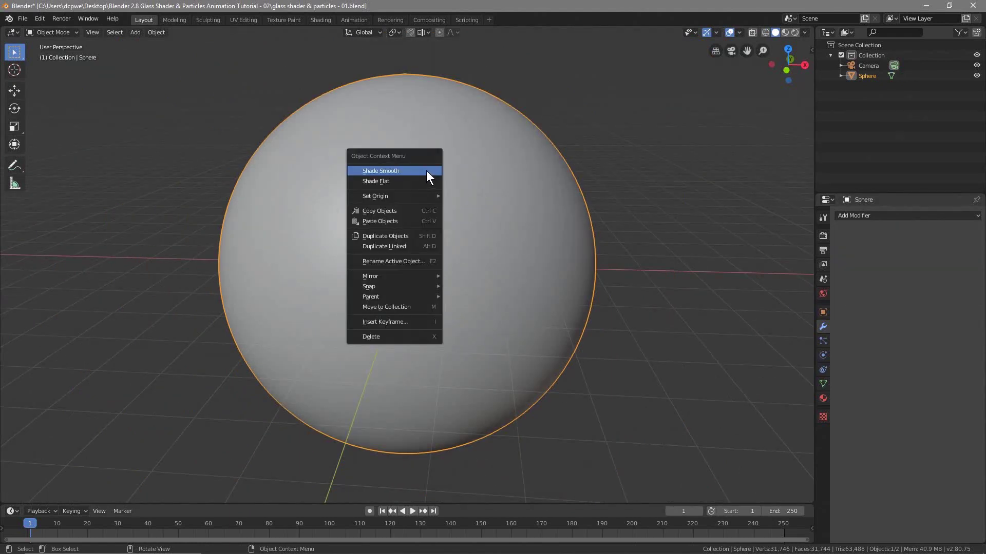
click(426, 170)
click(679, 310)
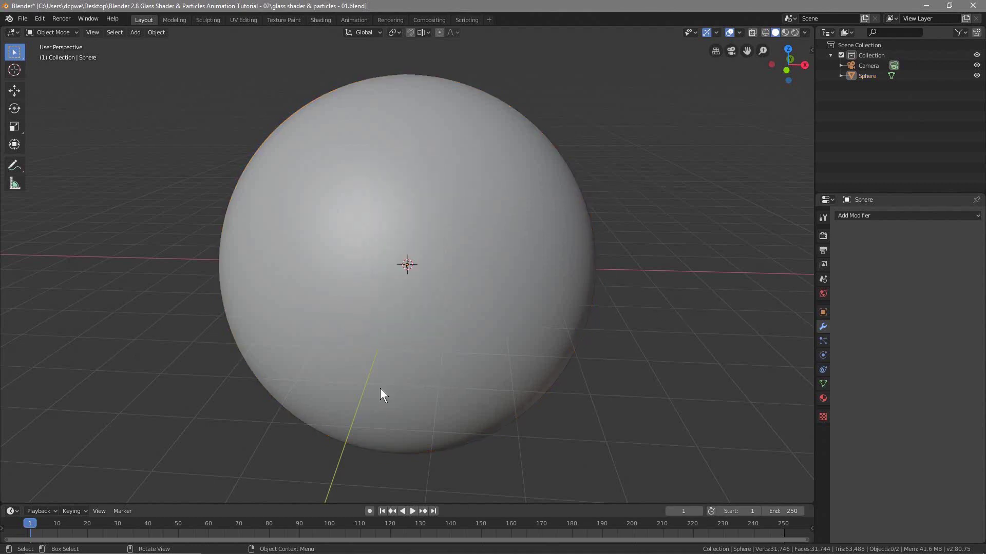
Step: Select the sphere and switch the viewport to LookDev shading
scroll(386, 377, up, 5)
scroll(383, 371, down, 4)
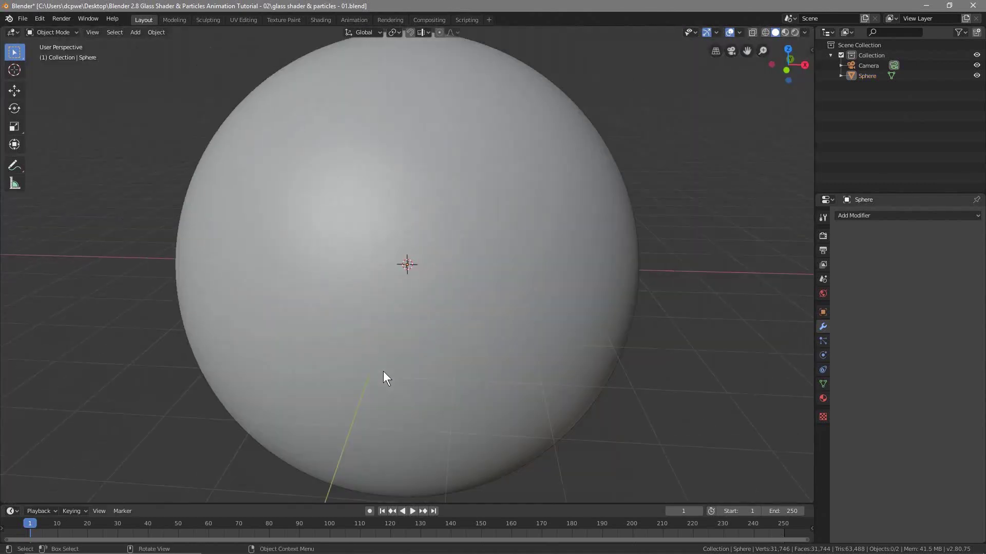
scroll(383, 372, down, 6)
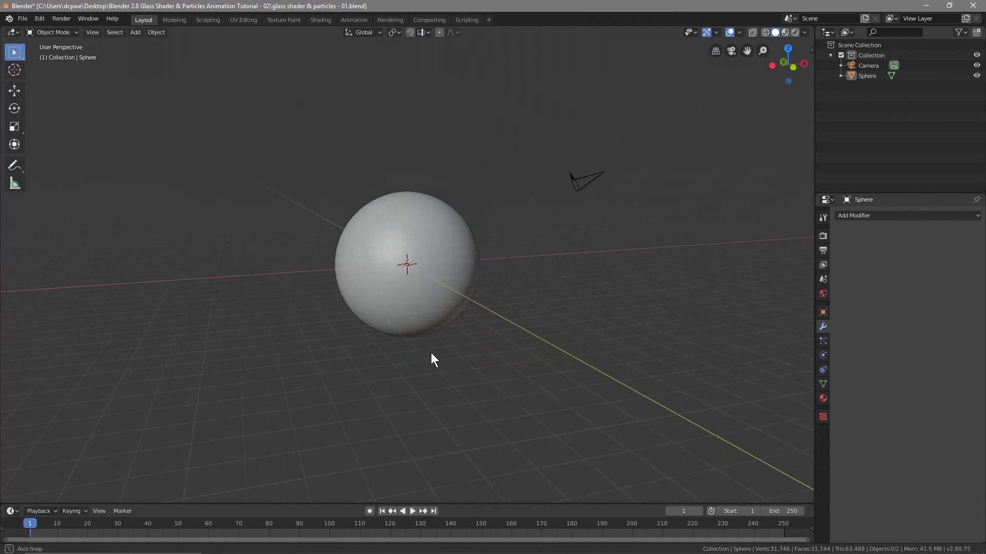
middle_drag(398, 358, 408, 358)
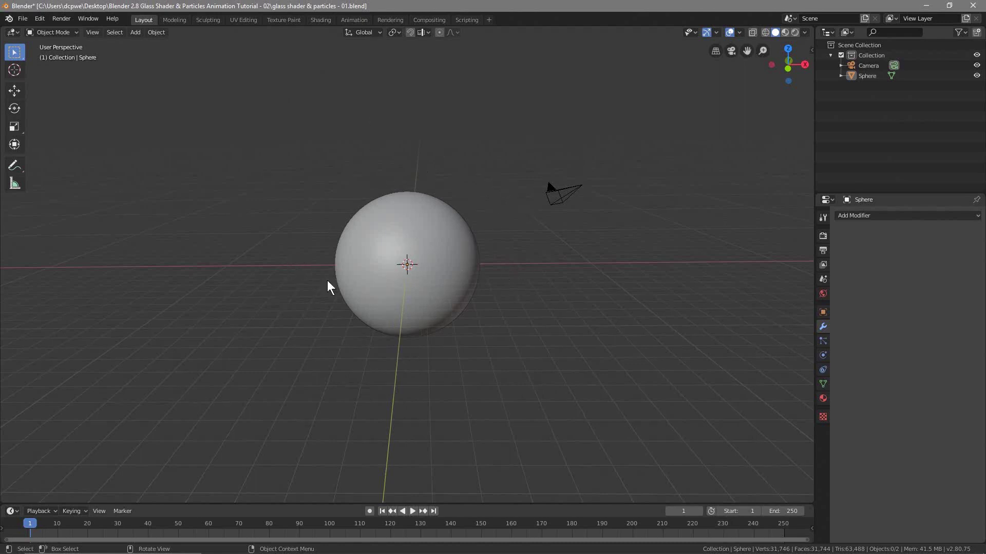
scroll(400, 291, up, 2)
middle_drag(408, 323, 410, 323)
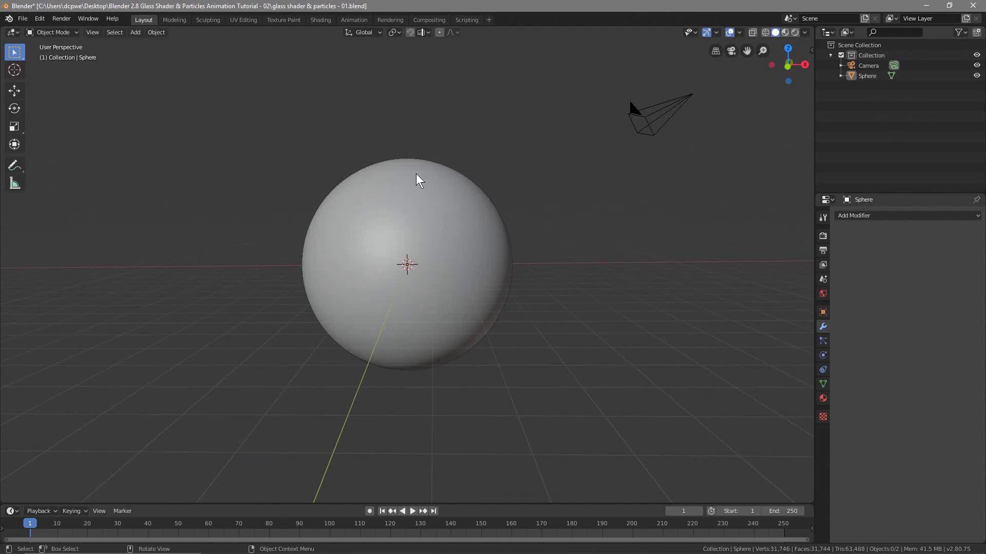
click(394, 211)
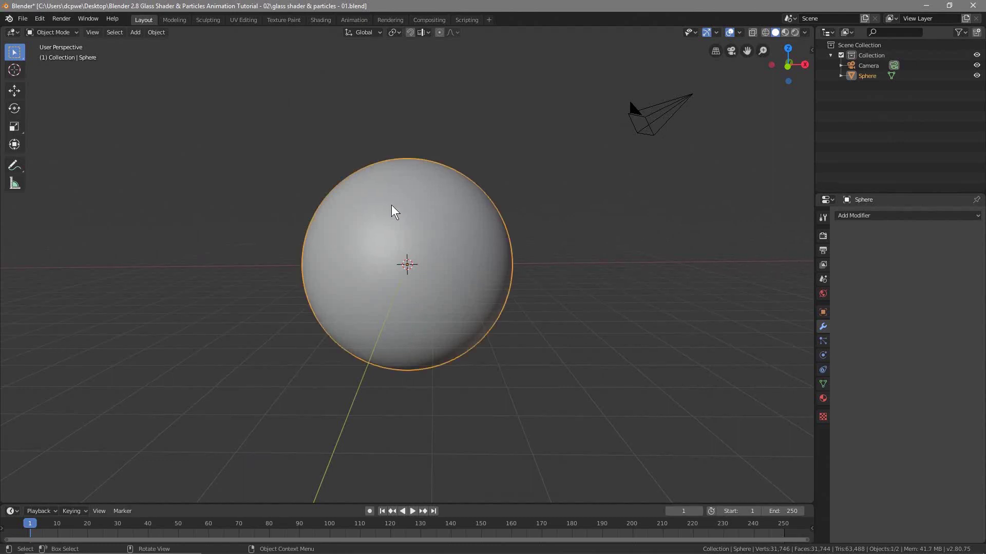
click(784, 32)
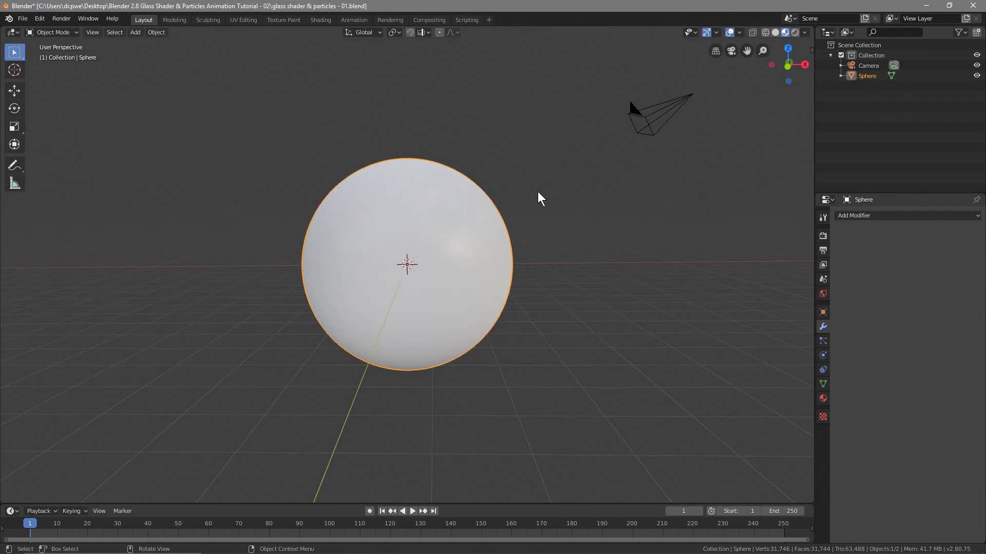
Step: Try the outdoor environment with blue sky and grass as the viewport's lighting
click(804, 32)
click(796, 119)
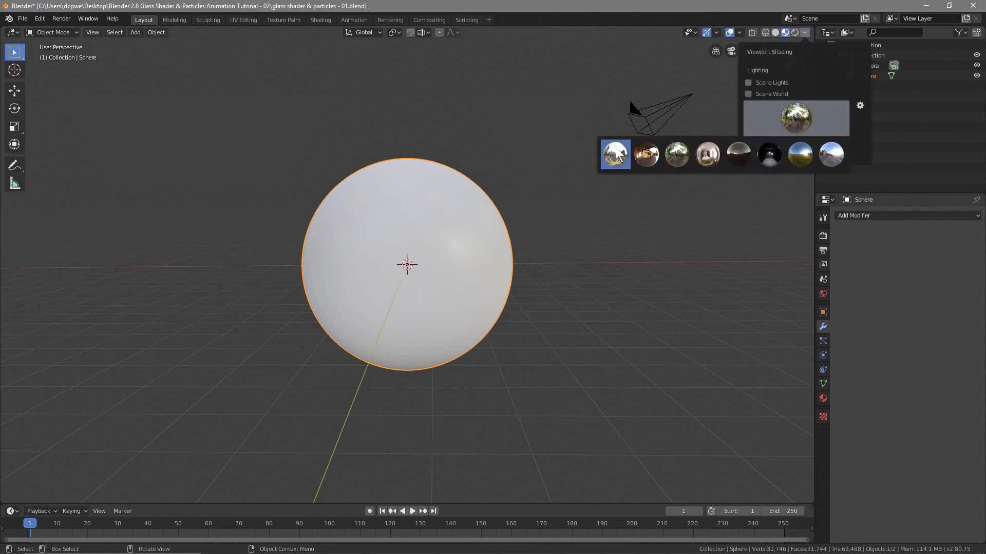
click(800, 155)
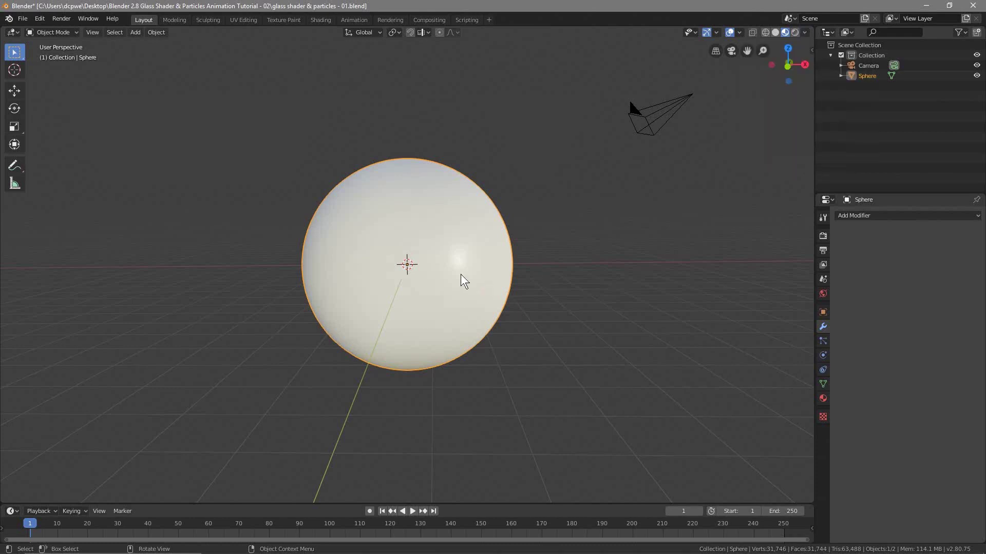
Step: Set the viewport's environment lighting to the bright interior room HDRI and deselect the sphere
click(804, 32)
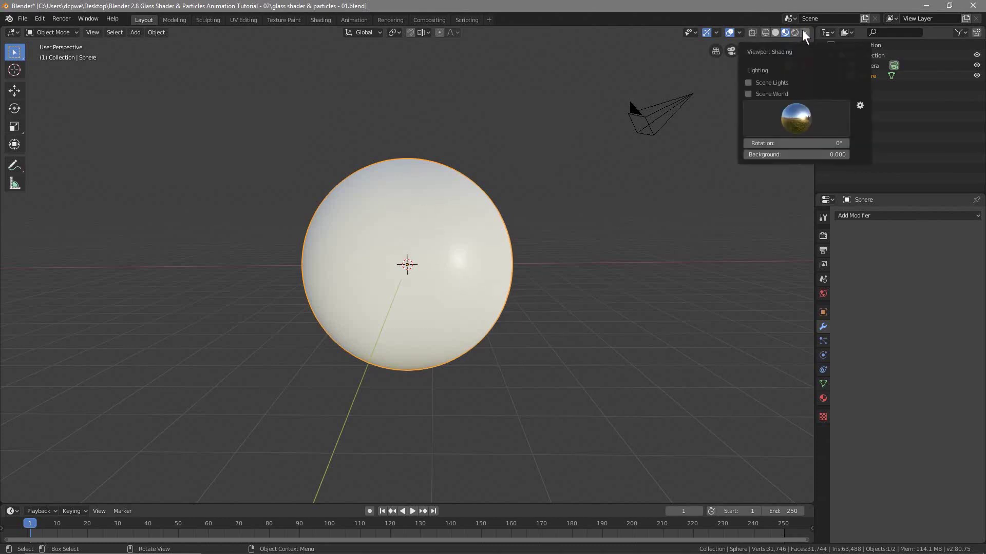
click(799, 116)
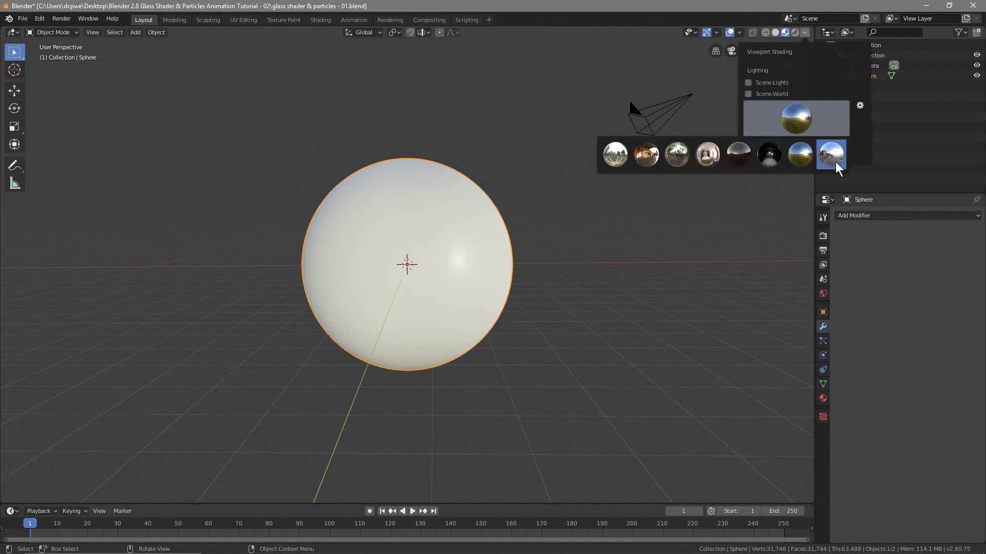
click(707, 155)
click(571, 330)
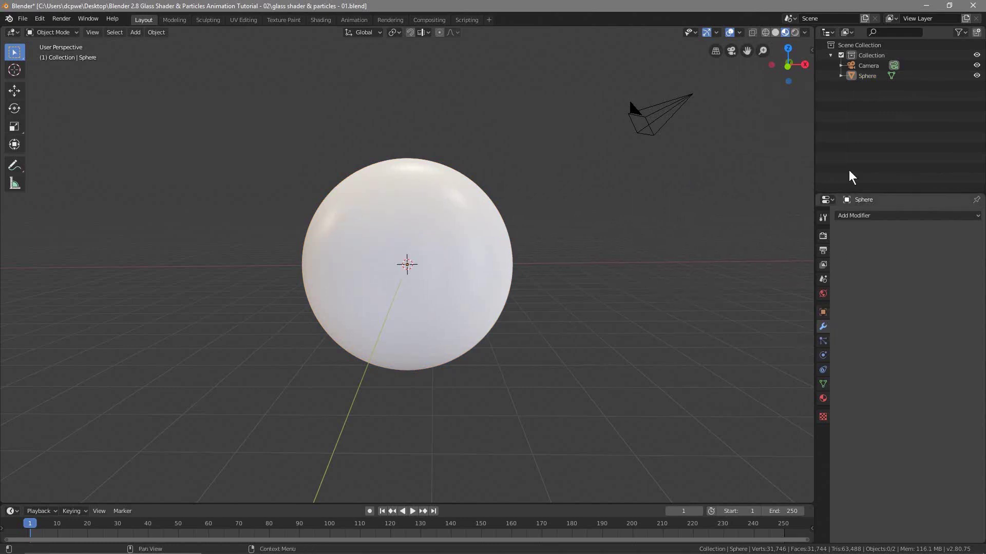
Step: Rename the sphere object as "Sphere Glass"
click(867, 76)
double_click(868, 76)
click(883, 76)
text(Glass)
key(Return)
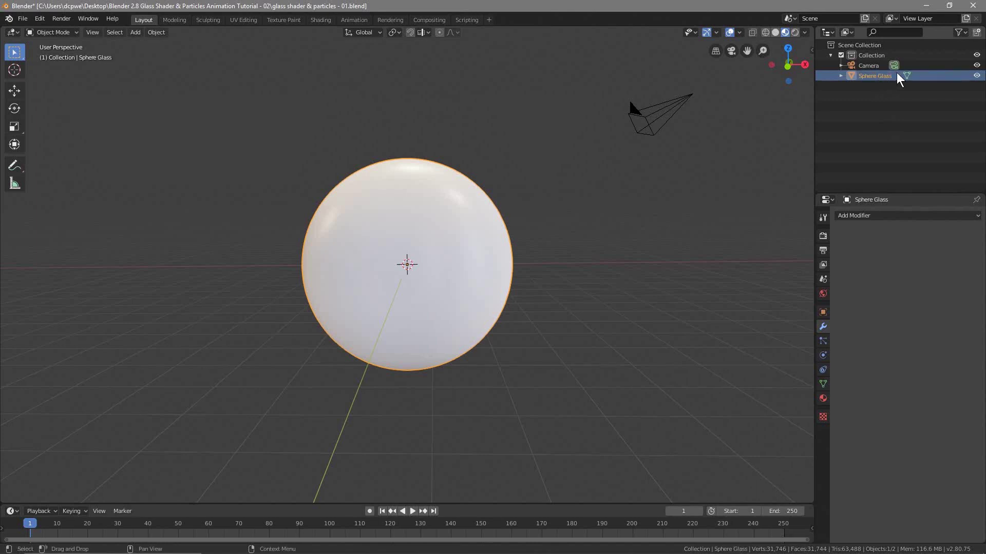
Step: Create a new material on the sphere and name it "Sphere Glass"
click(823, 400)
click(900, 260)
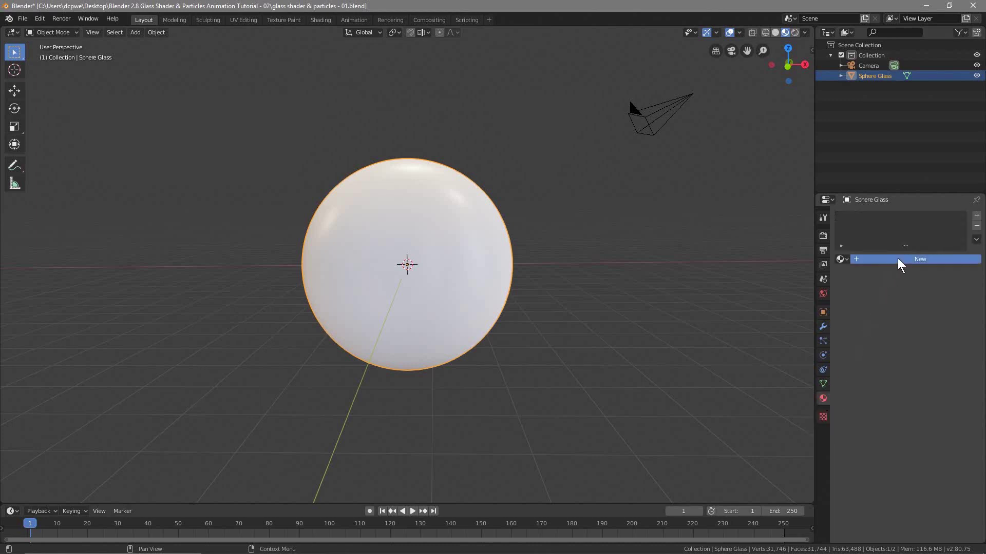
double_click(877, 259)
text(Sphere Glass)
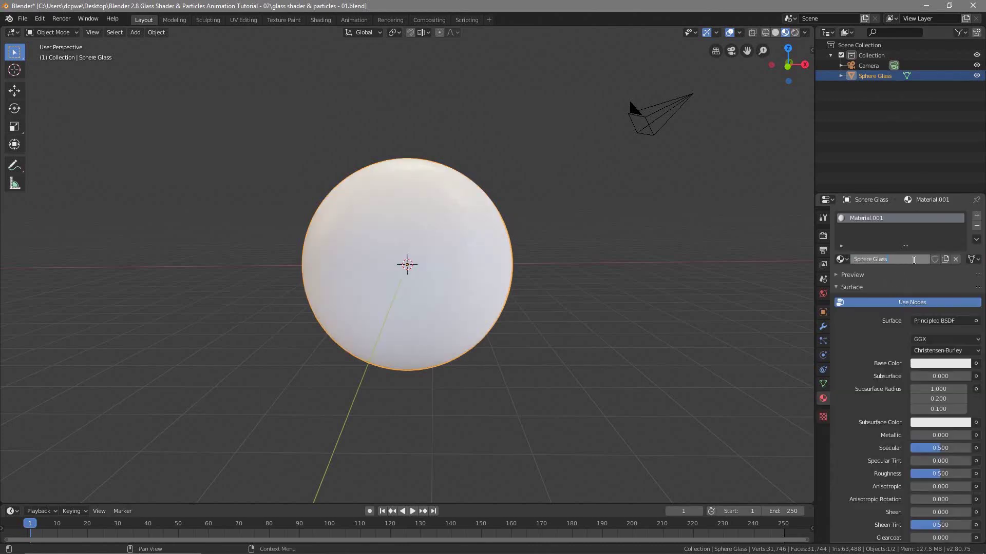
key(Return)
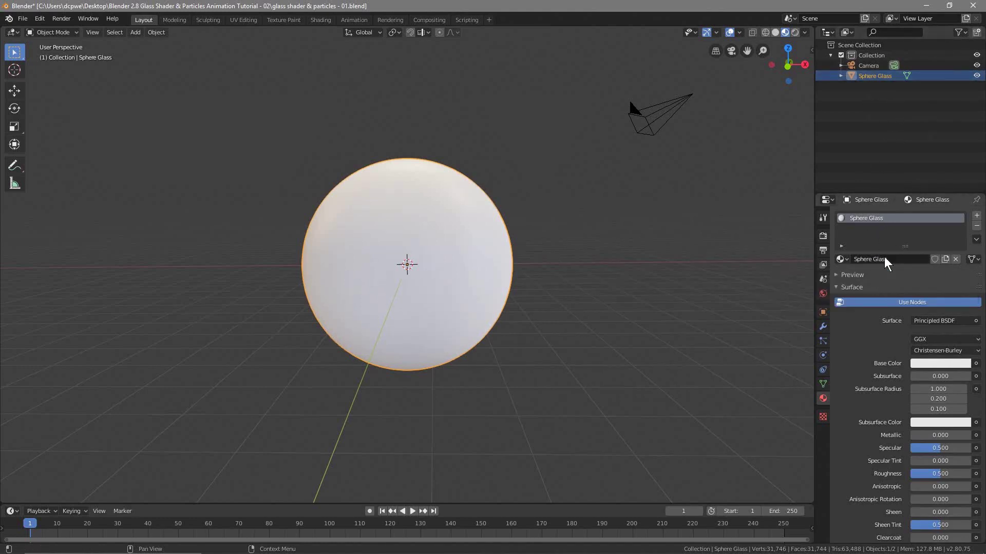
Step: Change the Sphere Glass material's surface shader to Glass BSDF
click(841, 260)
click(934, 322)
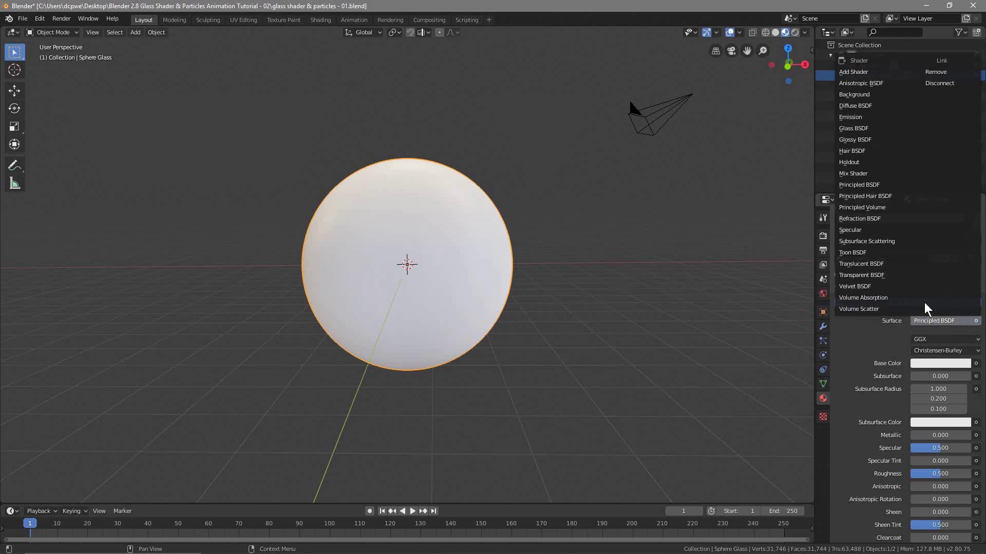
click(872, 128)
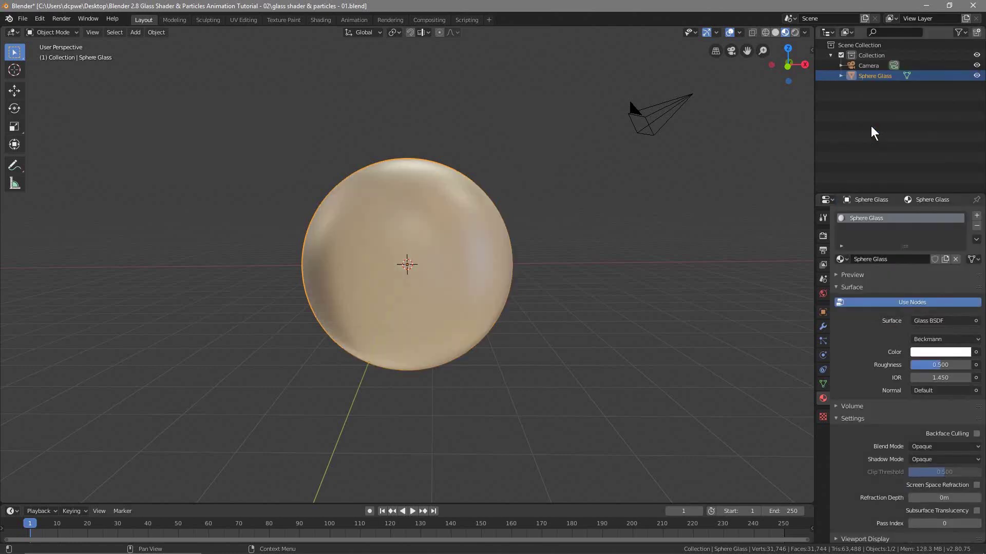
Step: Set the Sphere Glass material's roughness to 0.233 and its IOR to 1.390
click(933, 366)
text(0.233)
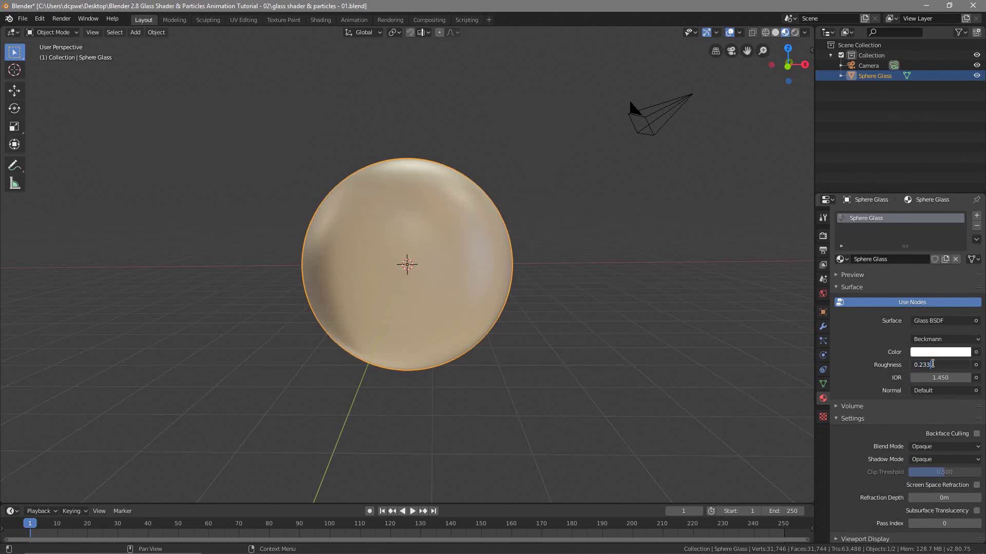
key(Return)
click(934, 378)
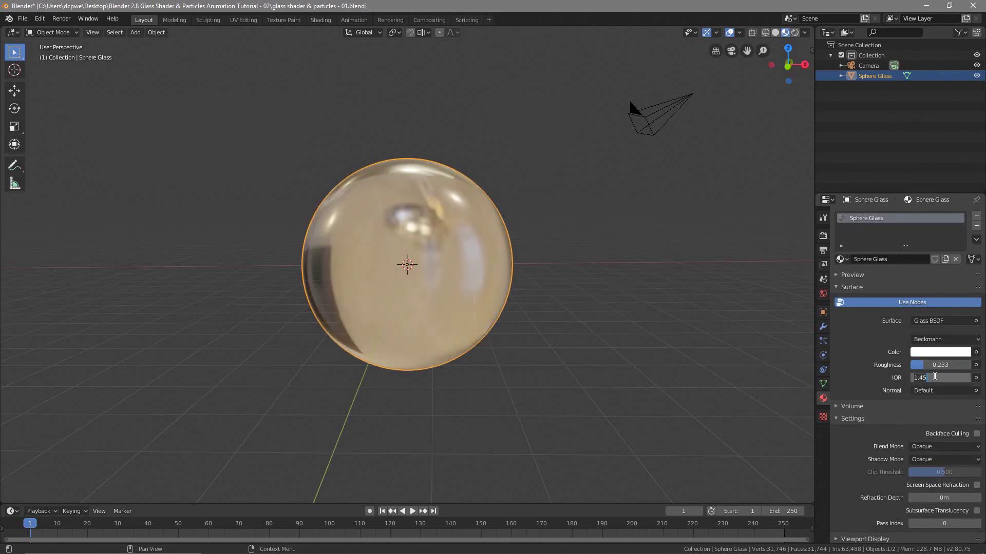
text(1)
key(Return)
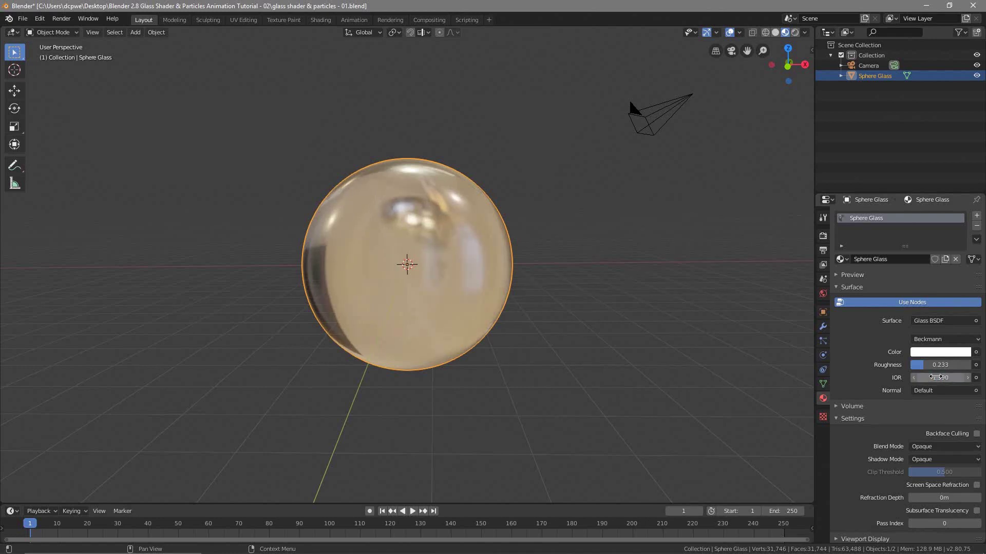
middle_drag(318, 284, 461, 295)
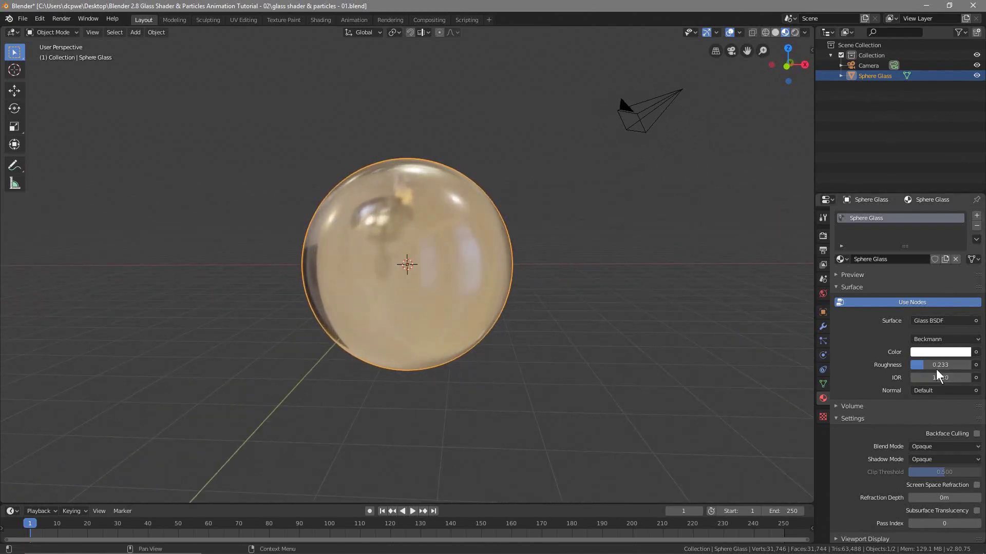
Step: Configure the glass material with backface culling, Alpha Blend blend mode, shadow mode None and screen space refraction enabled
click(976, 434)
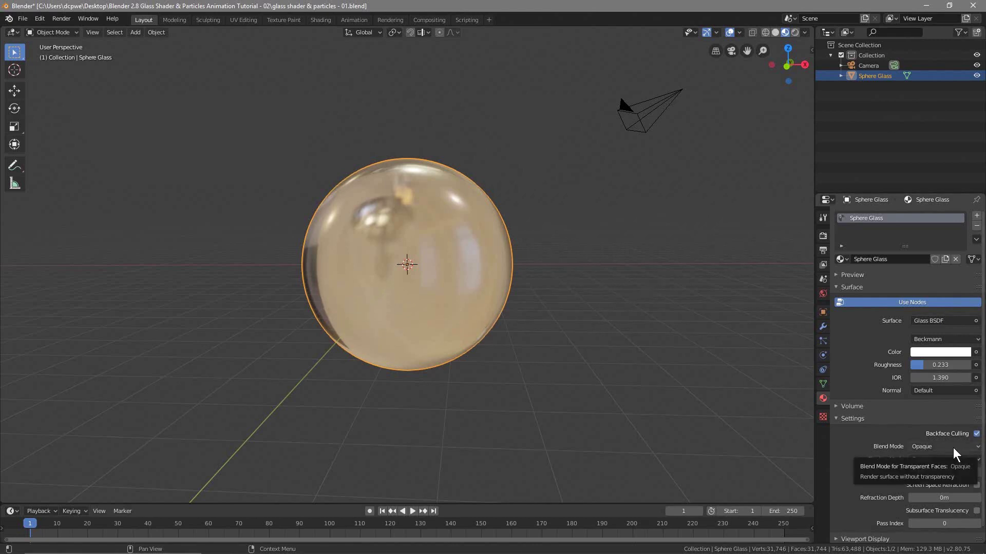
click(953, 448)
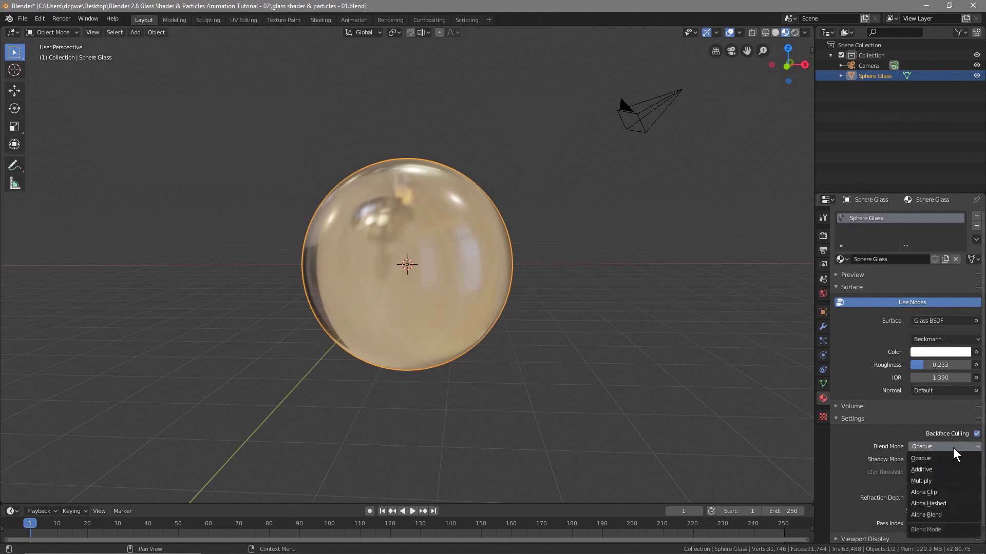
click(943, 515)
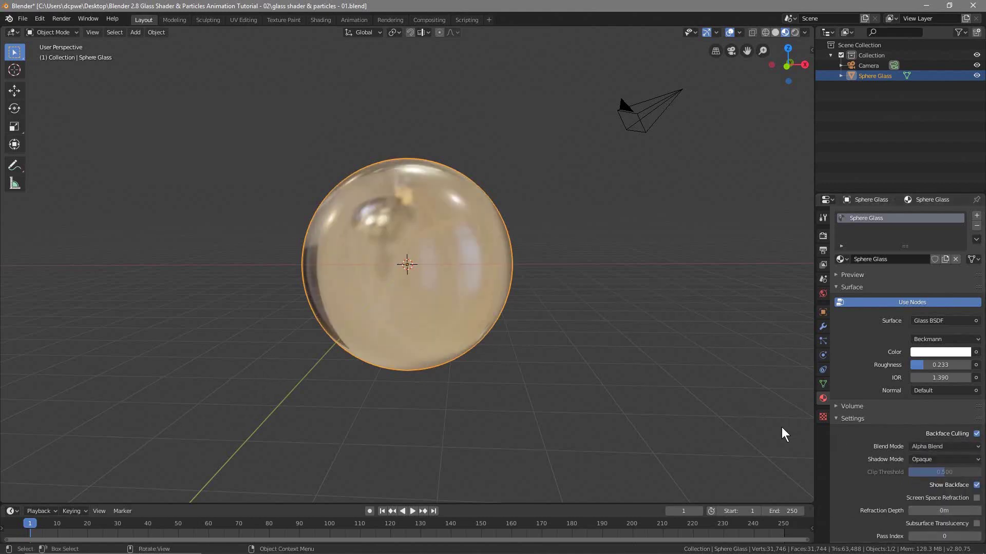
click(939, 463)
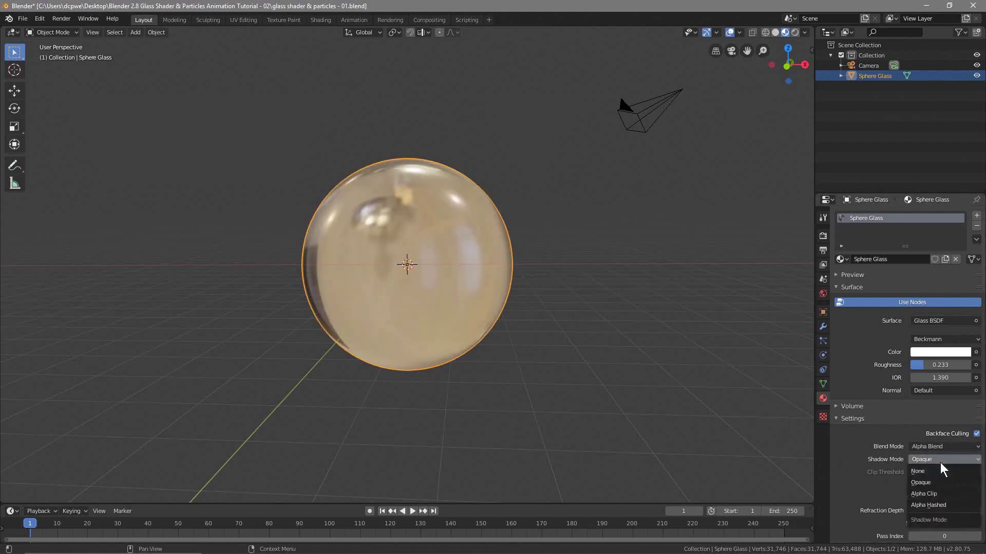
click(941, 472)
click(975, 498)
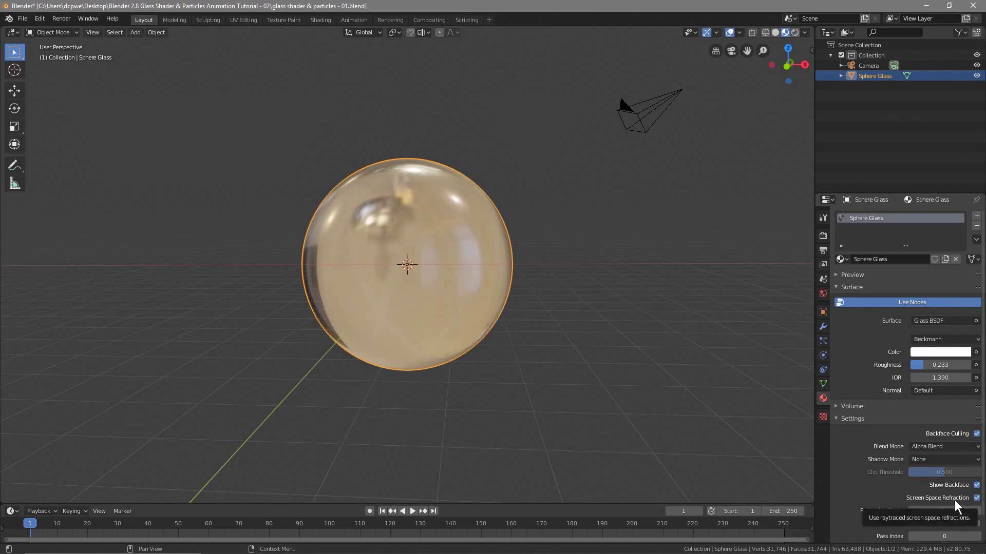
Step: Enable Bloom and Screen Space Reflections in the Eevee render settings
click(822, 237)
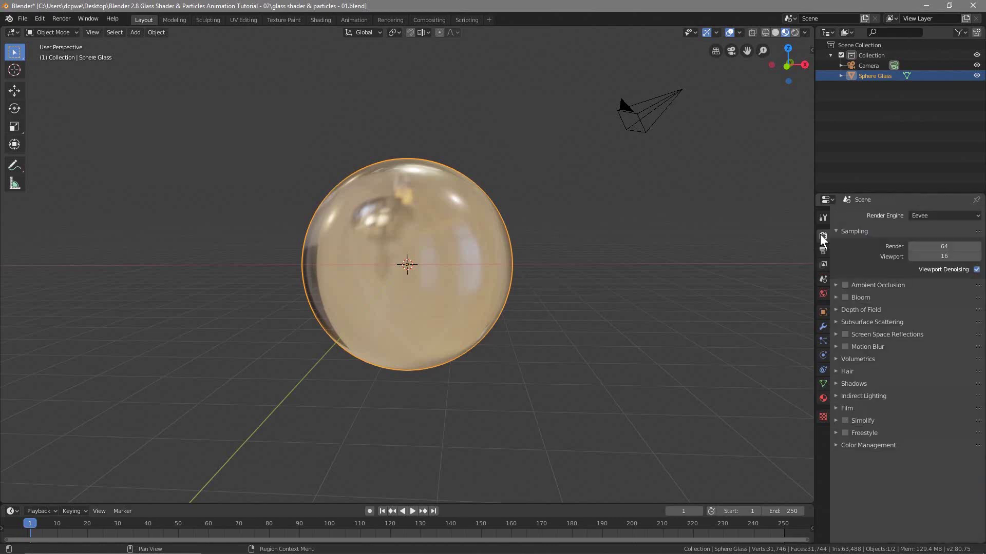
click(845, 297)
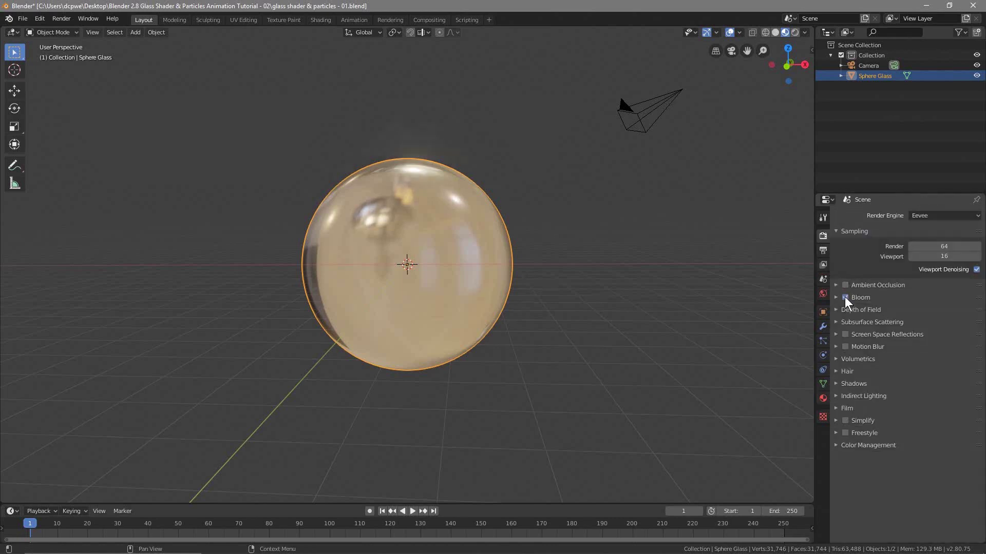
click(845, 334)
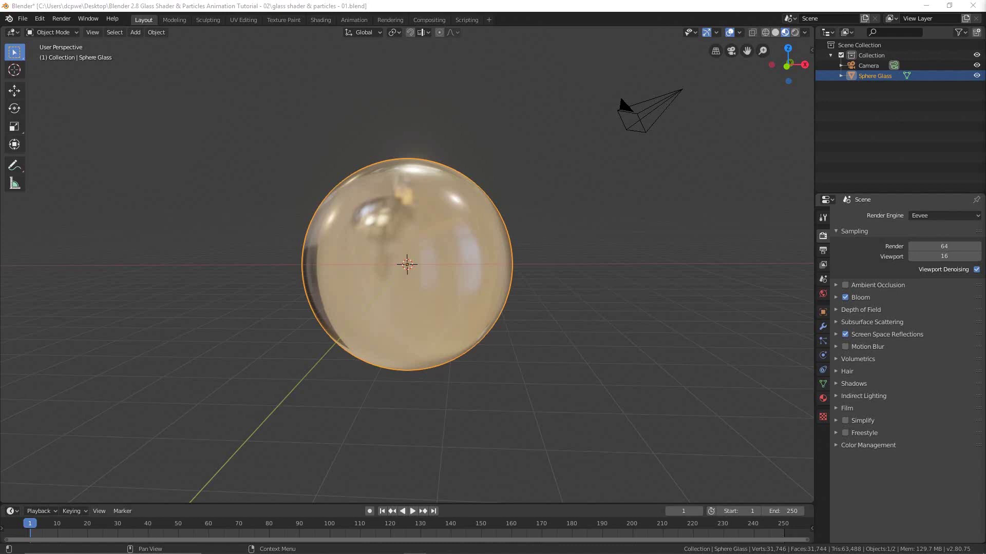
click(833, 322)
click(834, 323)
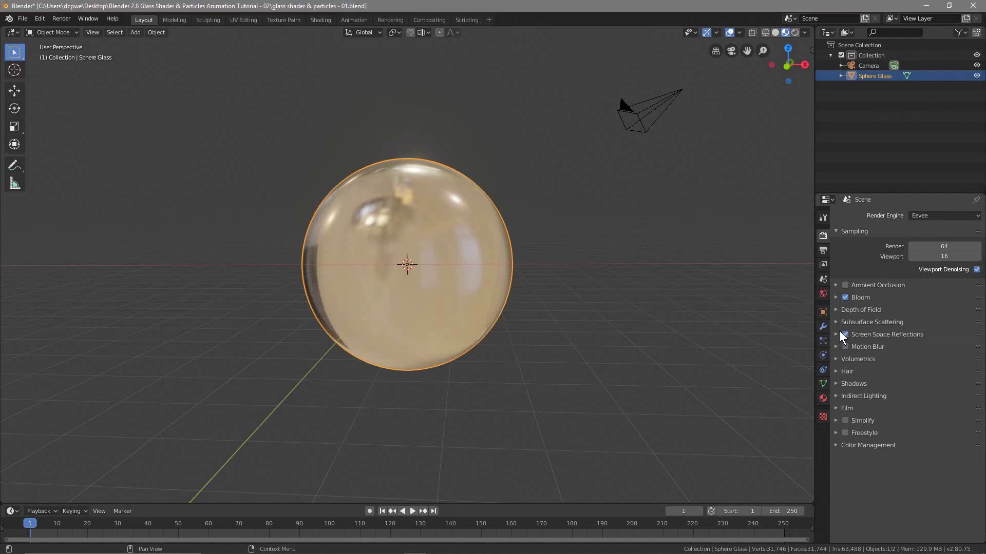
Step: Enable Refraction for Screen Space Reflections, disable Half Res Trace, and set Trace Precision and Max Roughness to 1.000
click(838, 333)
click(966, 350)
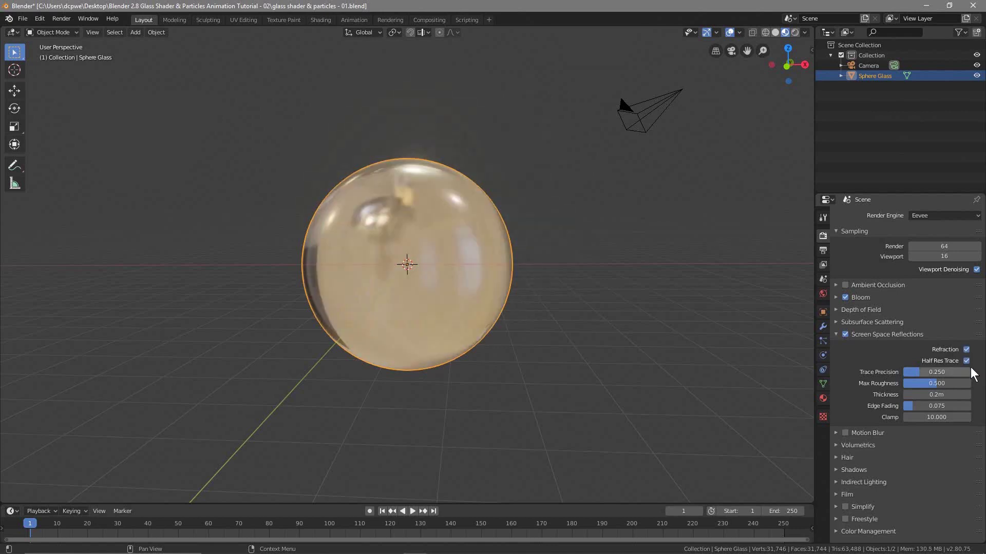
mouse_move(926, 373)
mouse_down()
mouse_move(968, 372)
mouse_move(968, 383)
mouse_move(931, 384)
mouse_move(968, 384)
mouse_up()
mouse_move(418, 399)
middle_down()
mouse_move(591, 394)
mouse_move(437, 419)
mouse_move(407, 418)
mouse_move(402, 407)
mouse_move(473, 416)
middle_up()
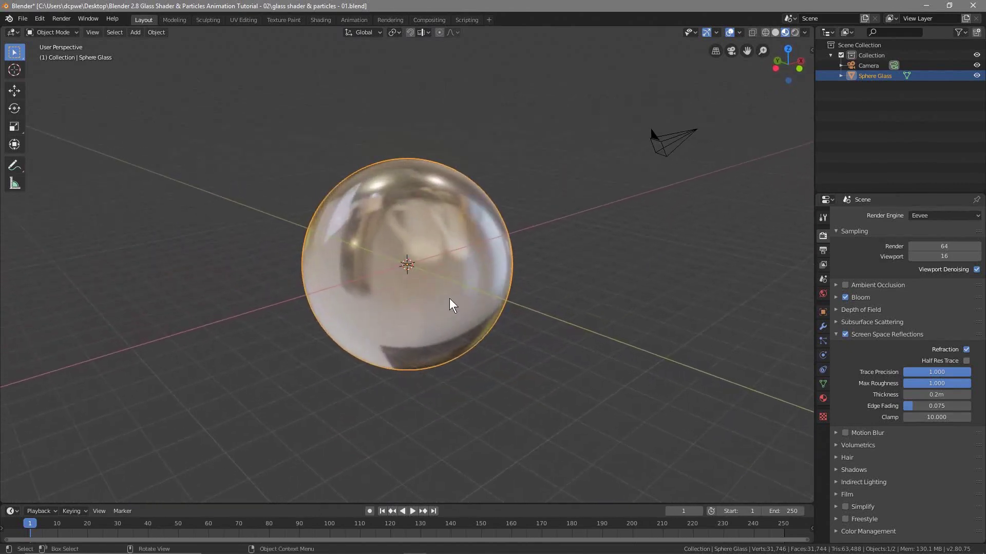
scroll(390, 279, up, 5)
scroll(389, 279, down, 5)
middle_drag(416, 326, 464, 379)
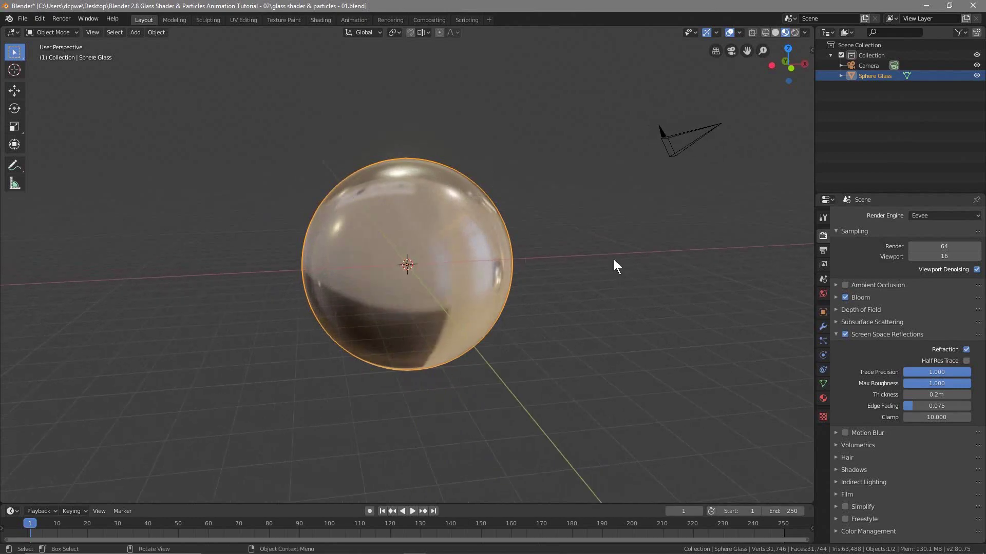
mouse_move(458, 281)
middle_down()
mouse_move(441, 282)
mouse_move(445, 290)
middle_up()
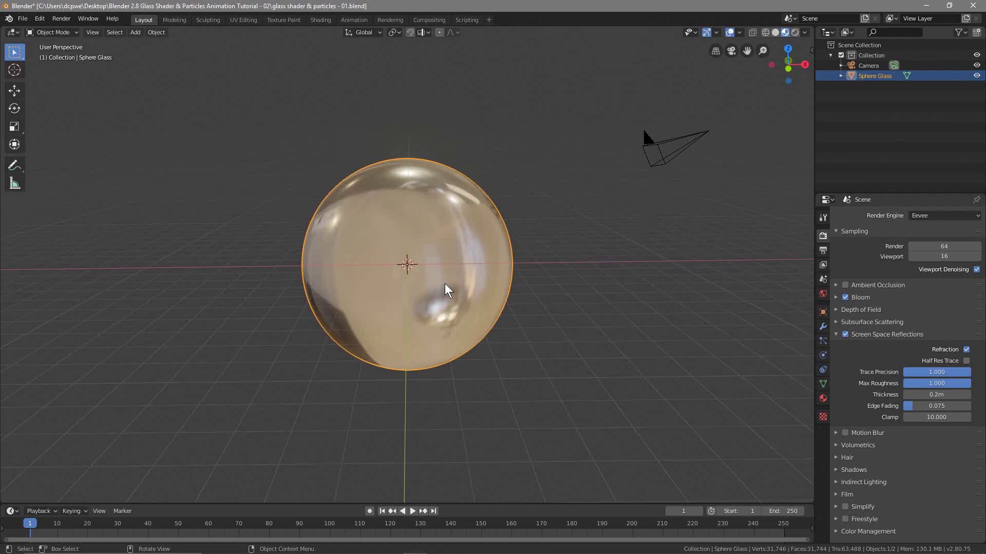
Step: Save the project as a new version named "glass shader & particles - 02.blend"
click(24, 19)
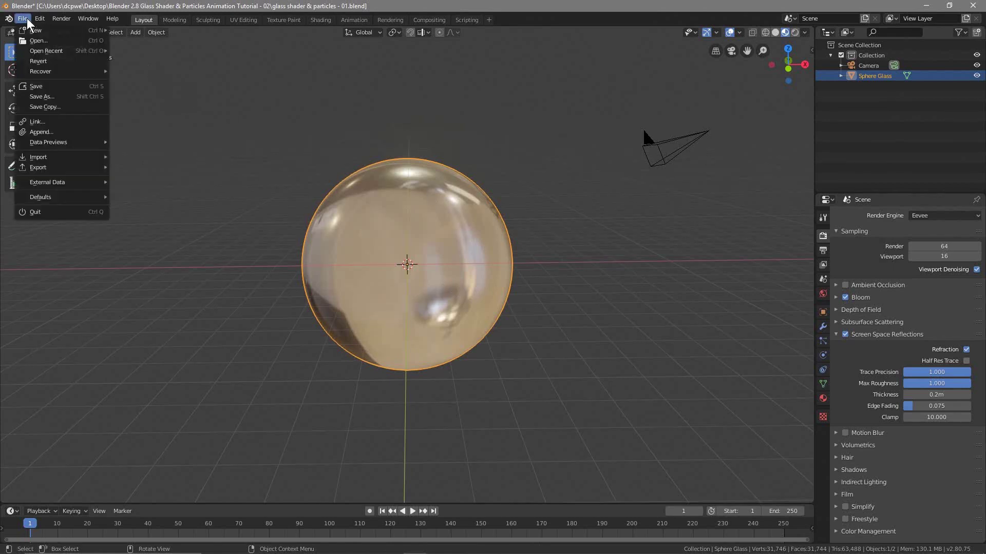
click(41, 96)
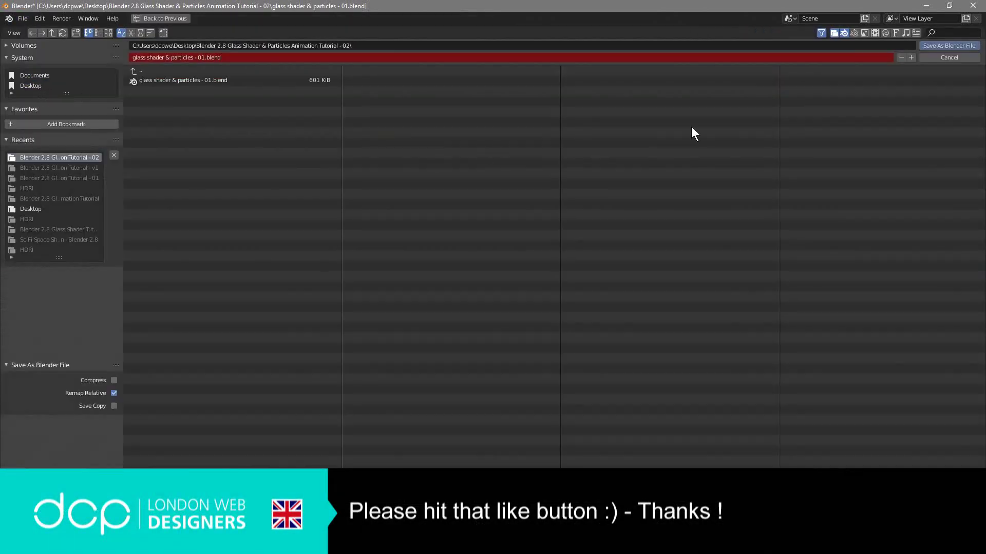
click(912, 56)
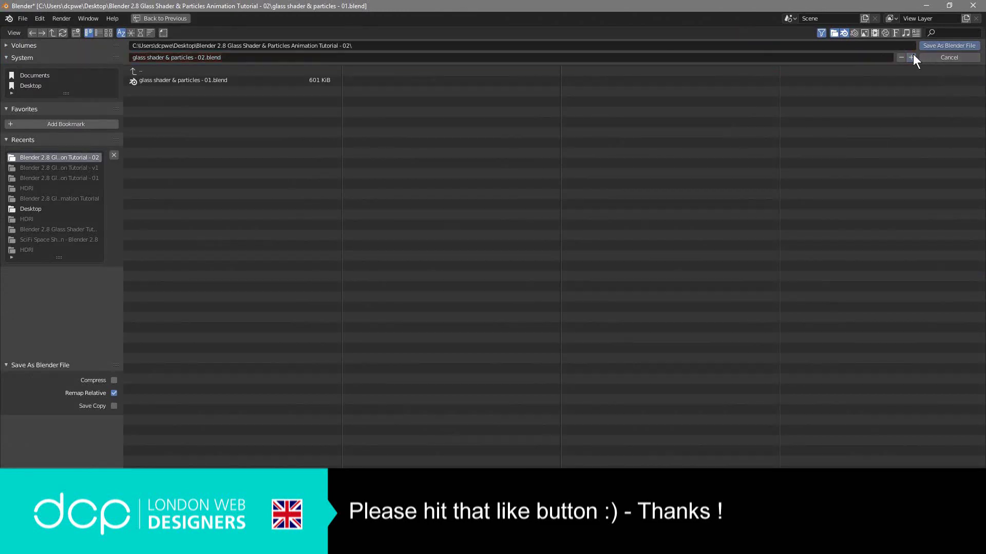
click(942, 46)
Step: Add a UV sphere at the centre of the glass sphere and activate the Move tool
key(shift+a)
mouse_move(539, 313)
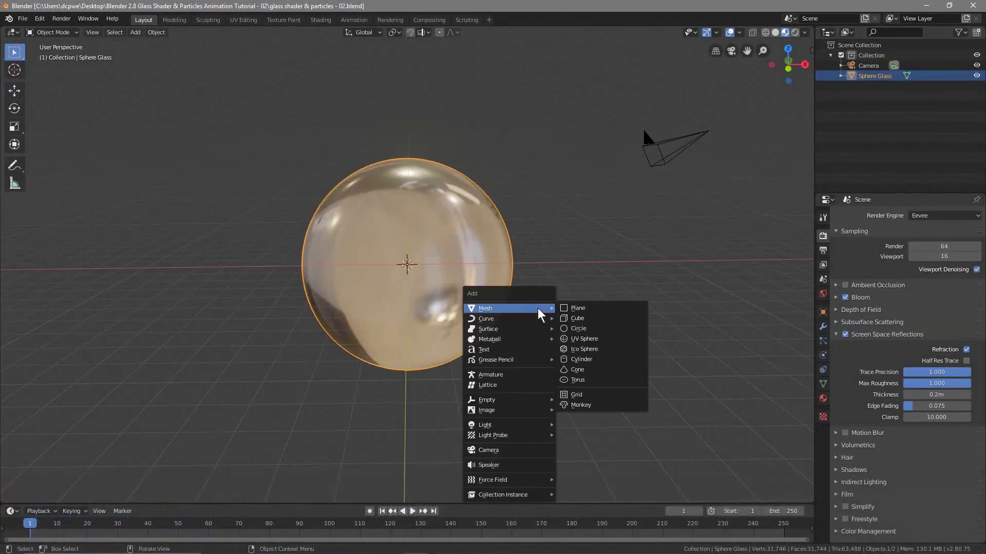
click(600, 338)
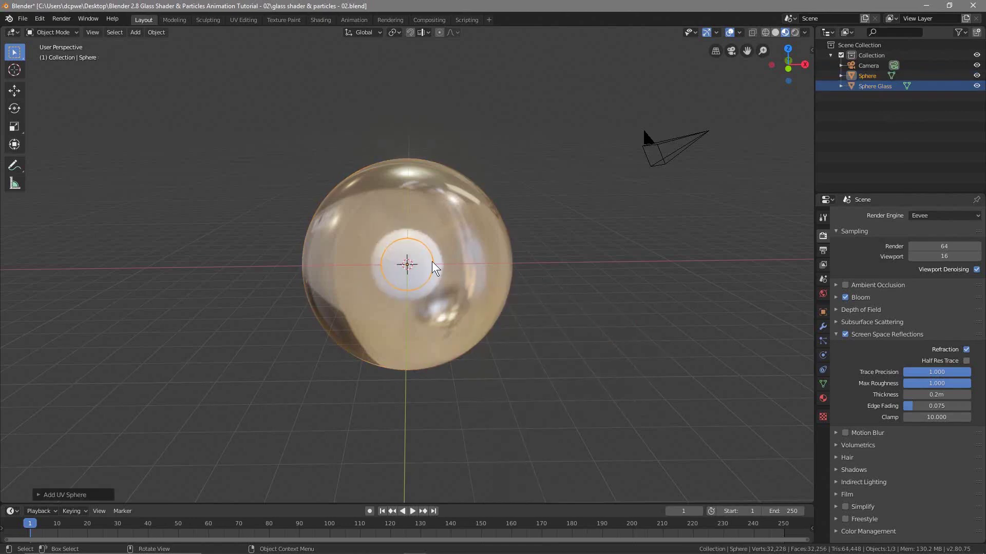
middle_drag(288, 345, 261, 346)
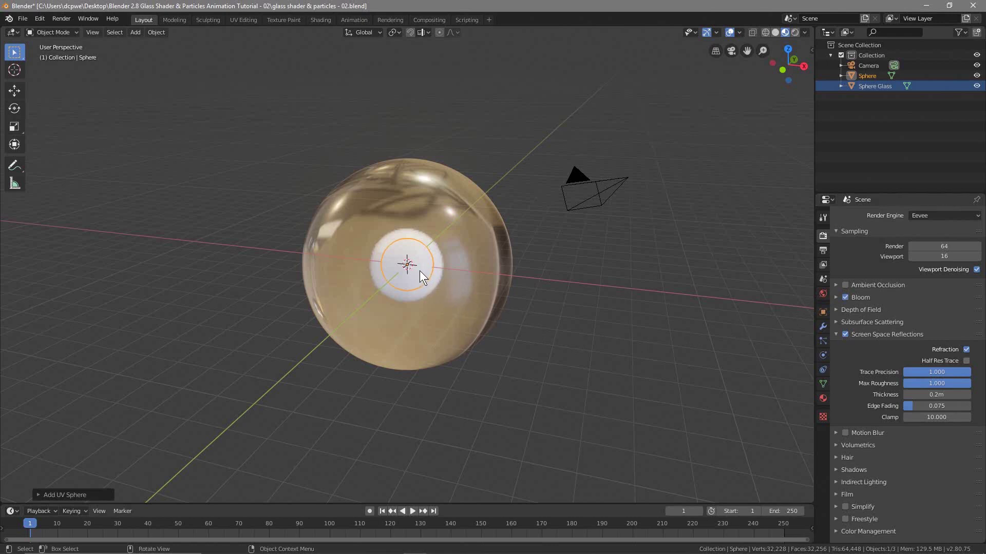
click(14, 92)
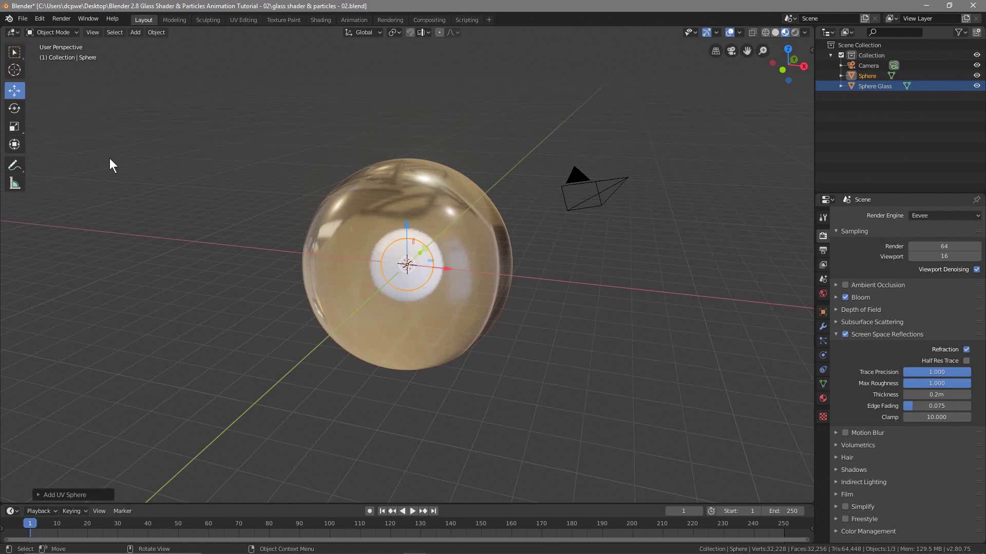
middle_drag(382, 300, 451, 379)
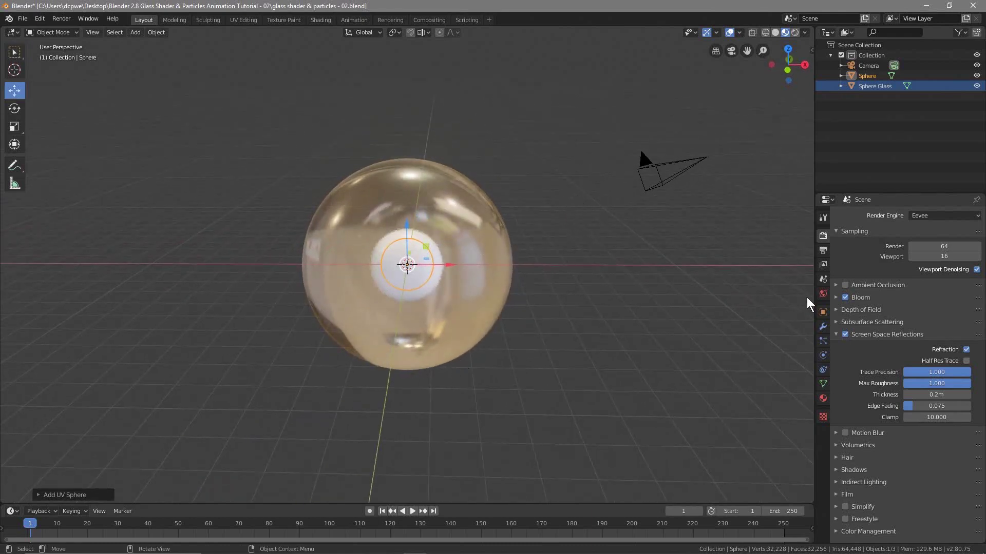
Step: Show the new inner sphere's object properties and rename it as "Emitter"
click(823, 312)
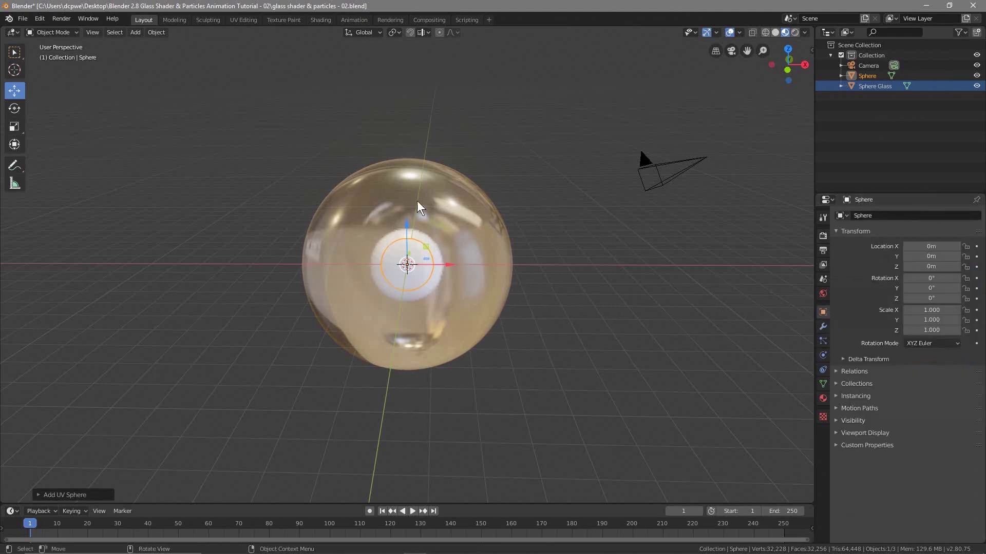
double_click(873, 76)
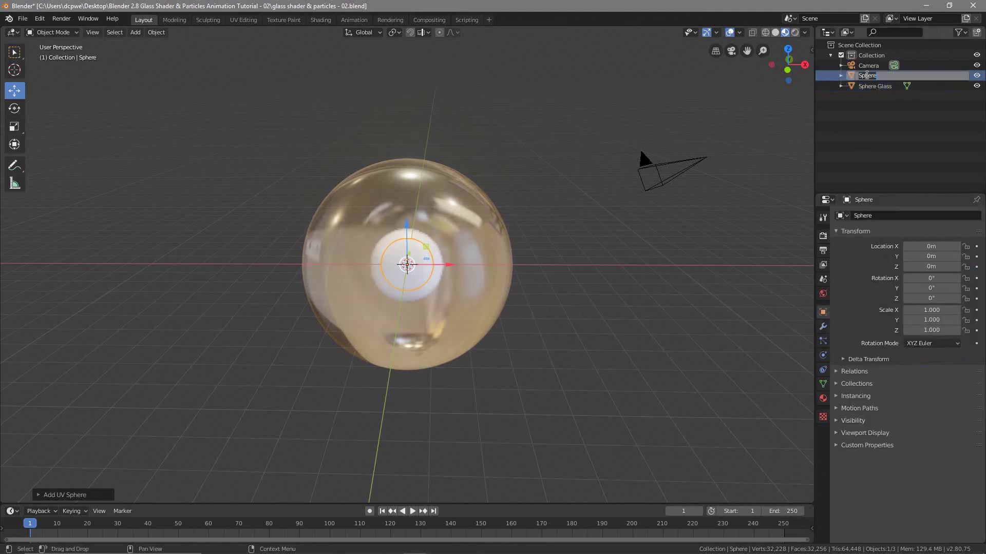
text(Emitter)
key(Return)
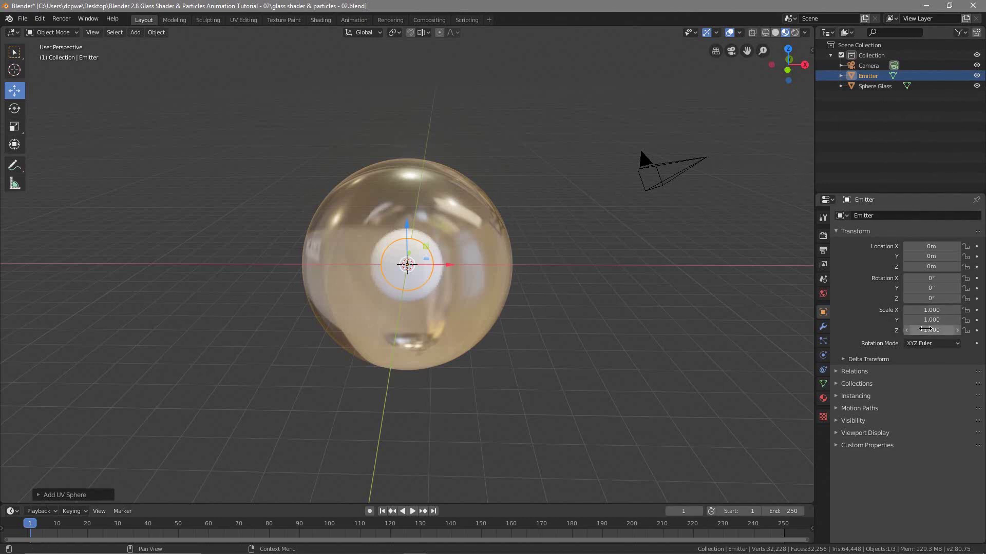
Step: Set the Emitter's scale to 0.5 on the X, Y and Z axes
click(925, 310)
text(0.5)
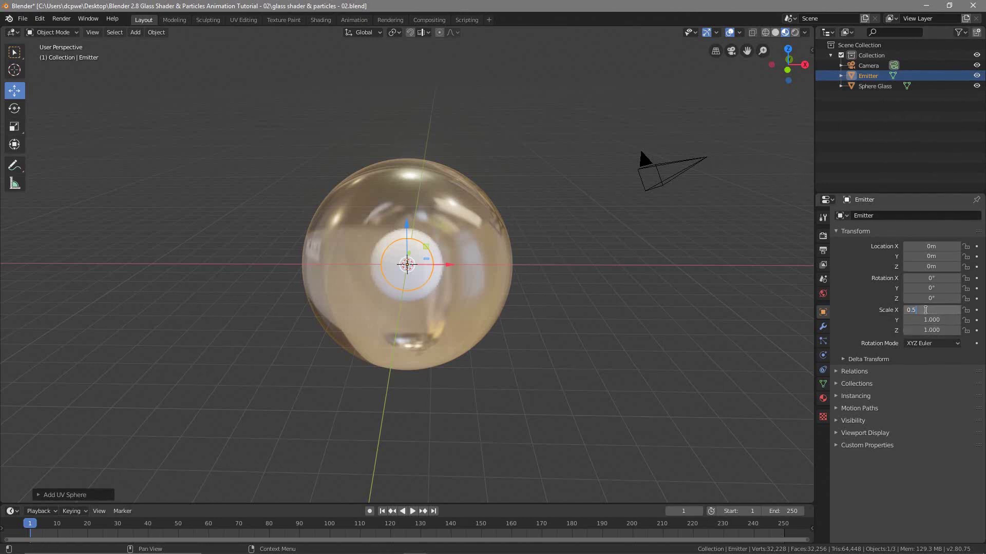
key(Return)
click(935, 319)
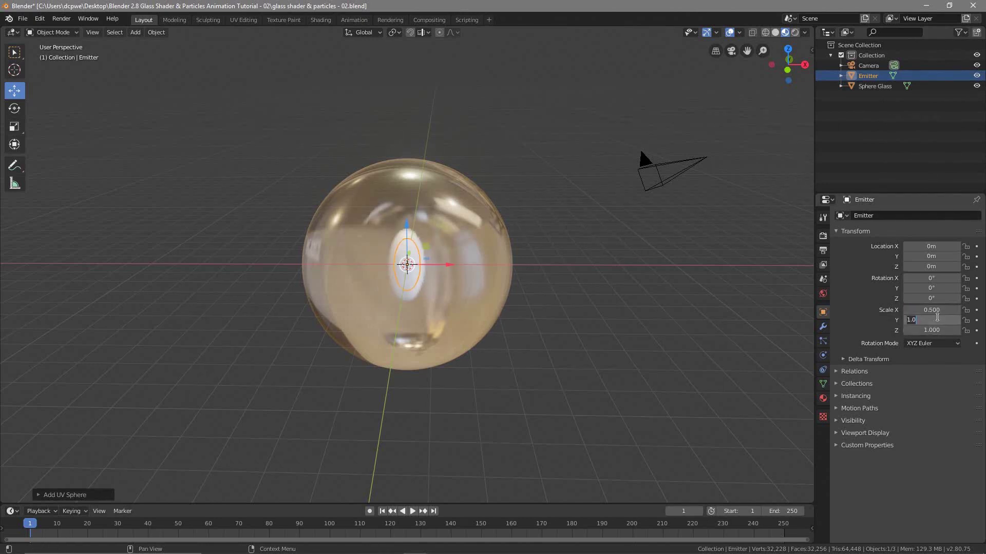
text(0.5)
key(Return)
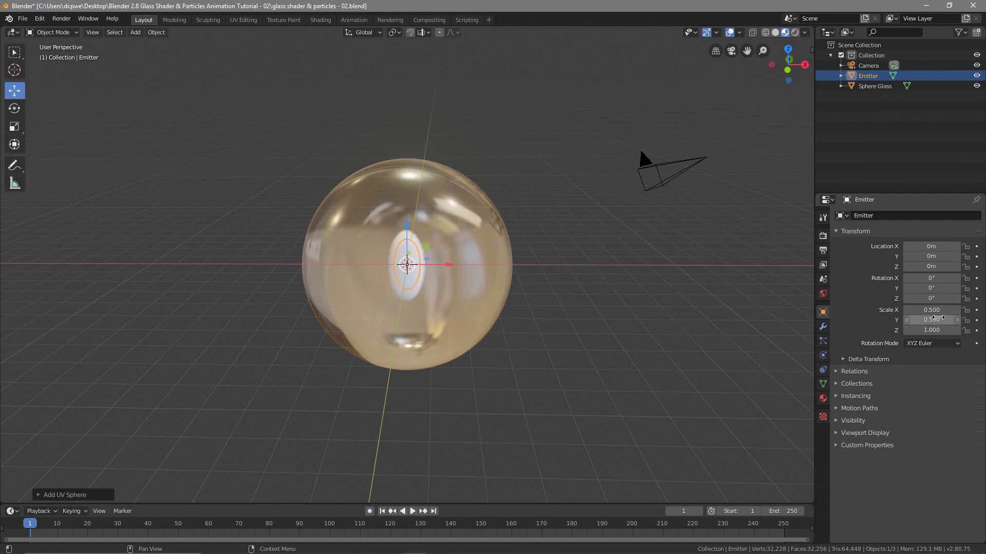
click(935, 331)
text(0.5)
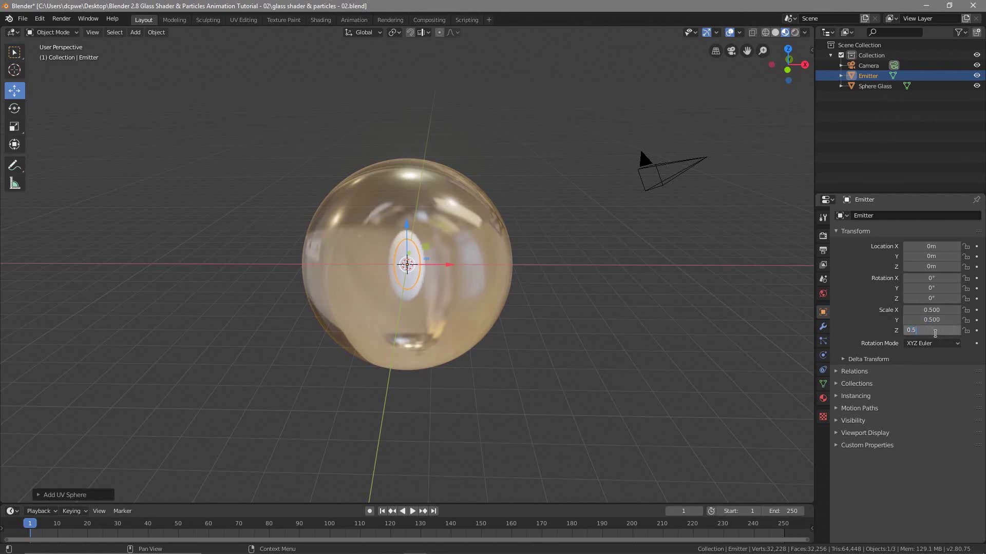
key(Return)
Step: Set the Emitter's scale to 0.1 on the X, Y and Z axes and deselect it
click(933, 312)
text(0.1)
key(Return)
click(935, 321)
text(0)
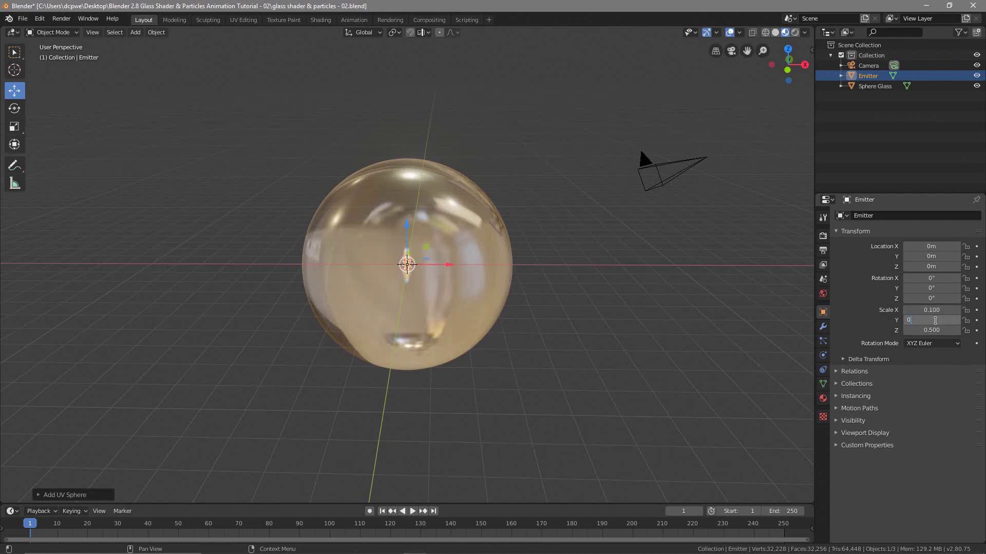
text(.1)
key(Return)
click(943, 330)
text(0.1)
key(Return)
click(516, 334)
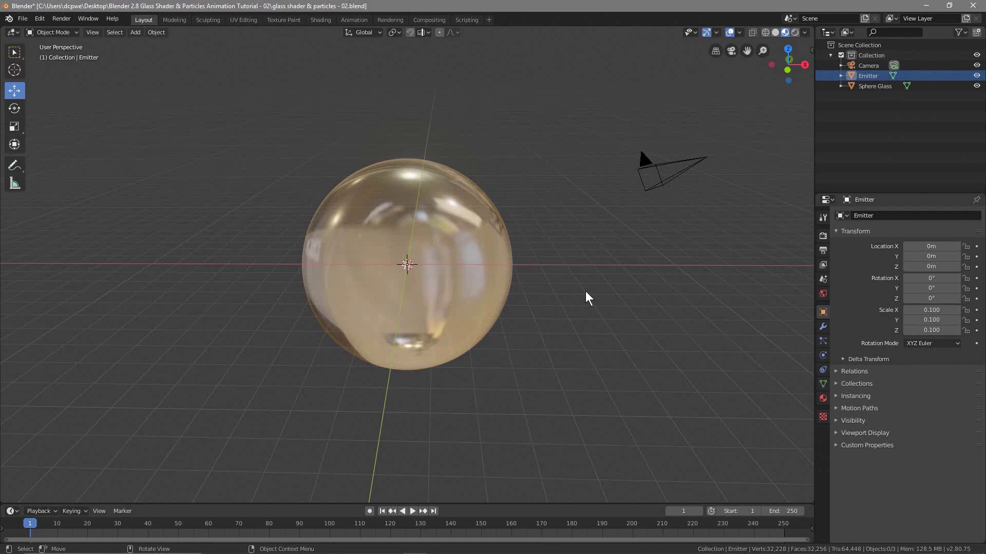
middle_drag(586, 294, 588, 290)
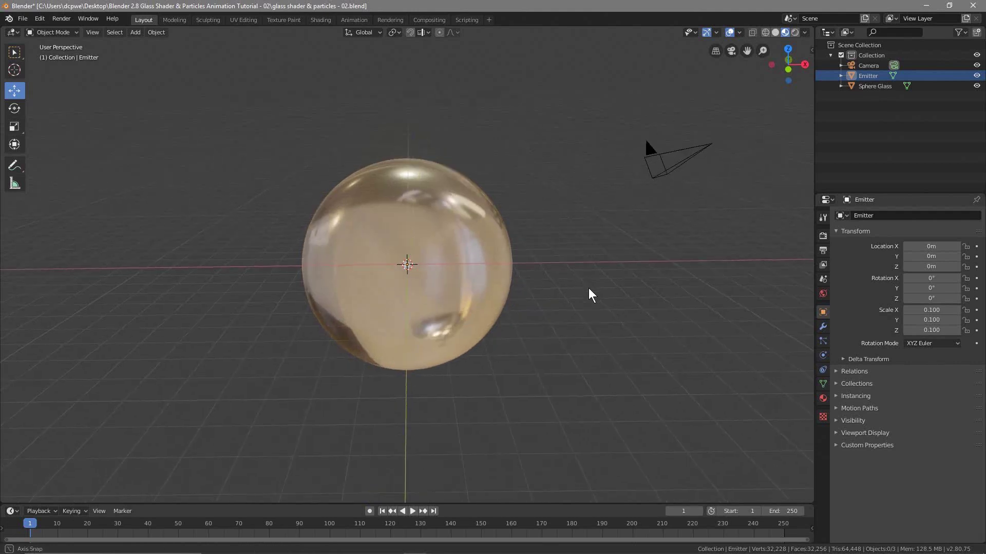
Step: Save the file, add a UV sphere and move it along X to about 6.67 m, outside the glass sphere
key(ctrl+s)
key(shift+a)
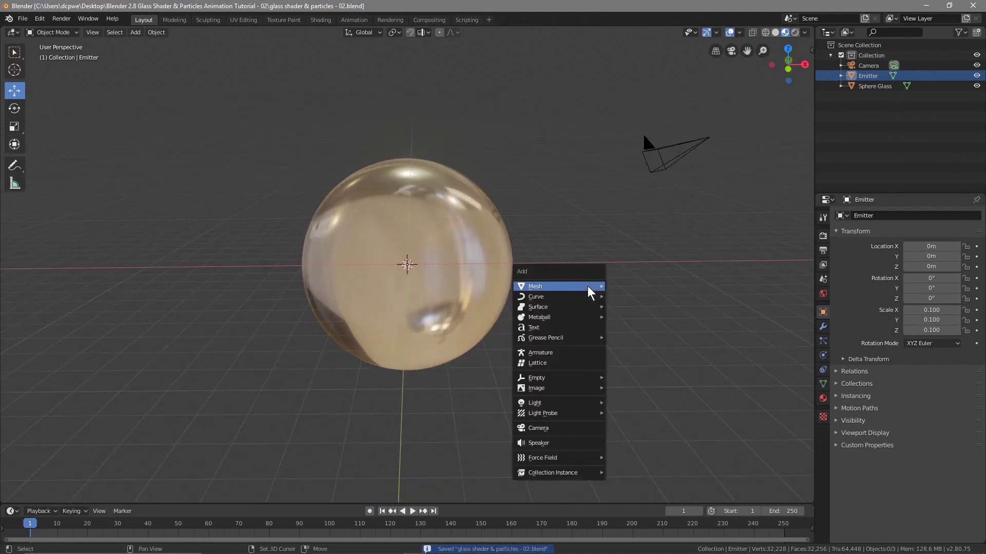
mouse_move(589, 287)
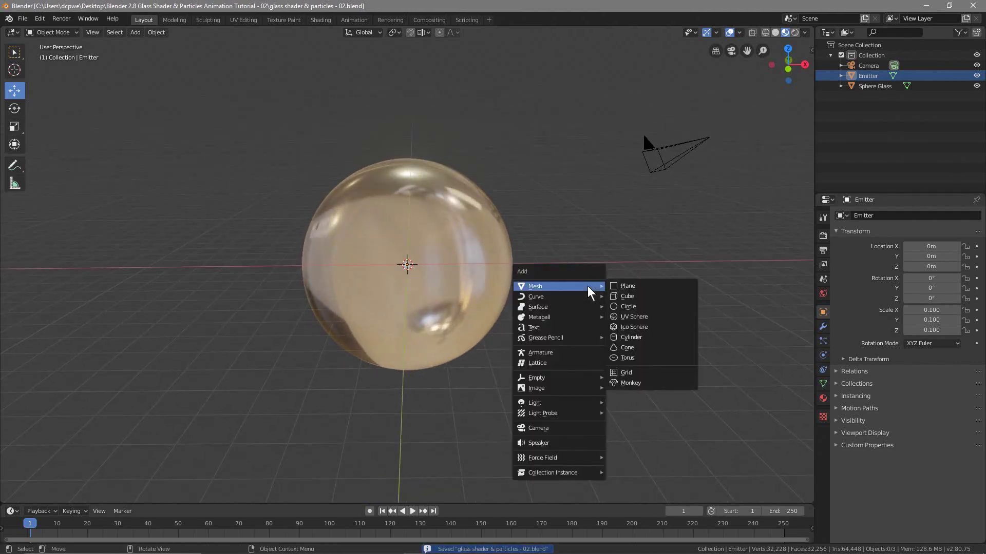
click(637, 317)
key(g)
key(x)
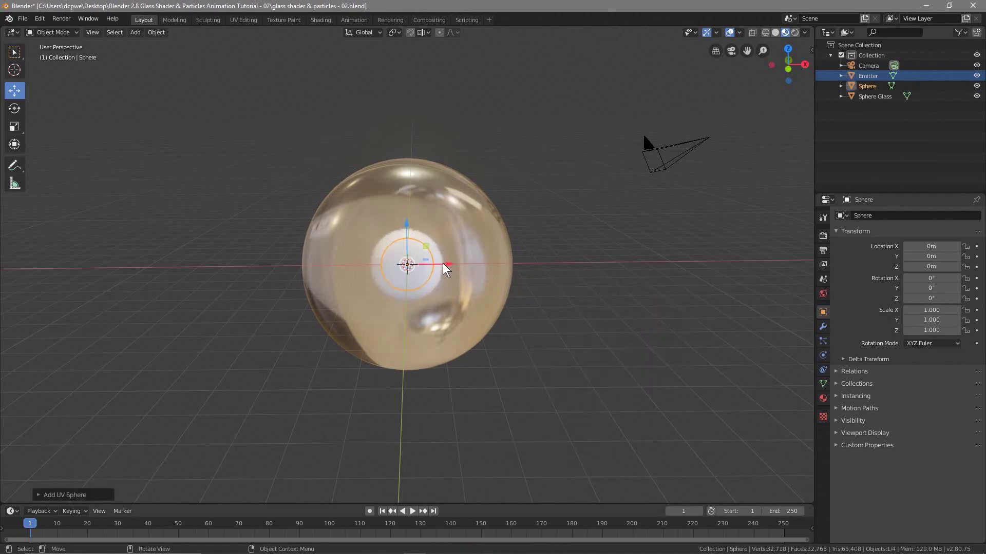
click(619, 264)
middle_drag(664, 299, 482, 295)
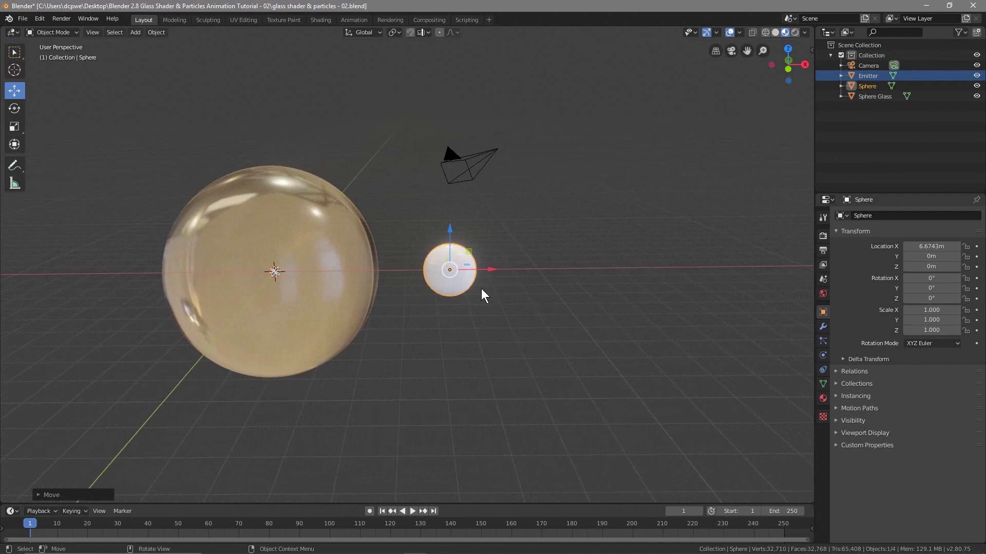
Step: Duplicate the small outer sphere twice, leaving both copies in place
click(435, 254)
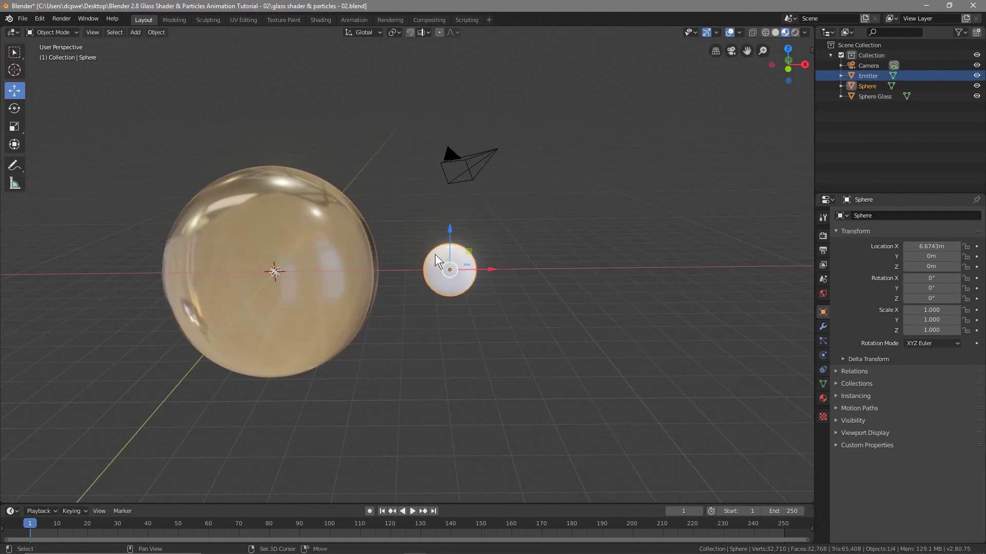
key(shift+d)
right_click(436, 255)
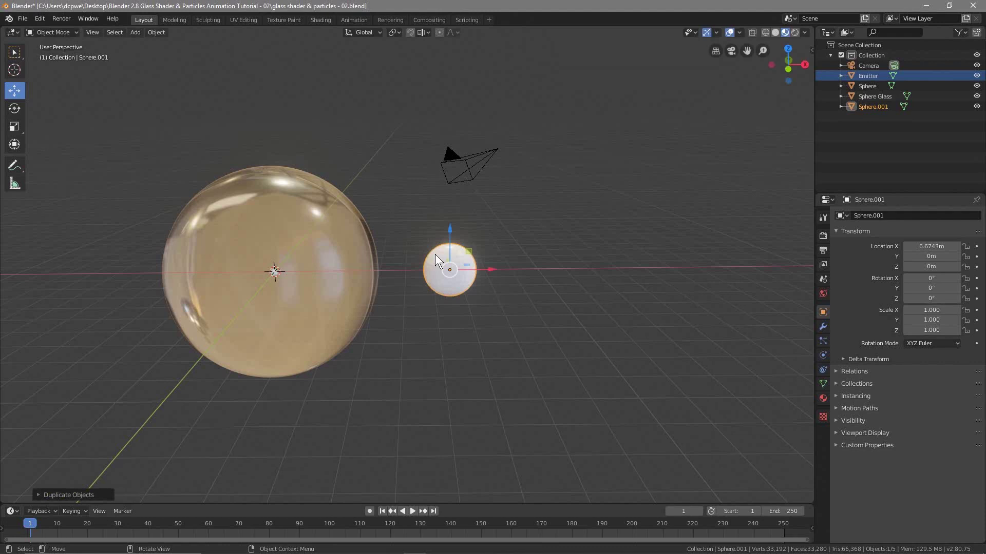
key(shift+d)
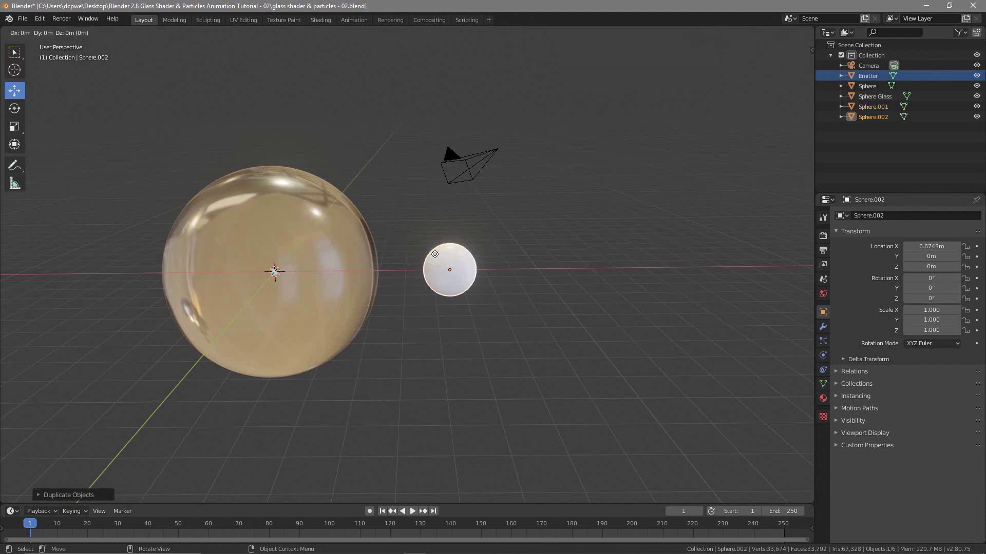
right_click(436, 254)
Step: Spread the overlapping small spheres into a row along X, with one at about 11.6 m and another at about 9.2 m
drag(494, 268, 623, 266)
click(448, 266)
drag(486, 268, 553, 268)
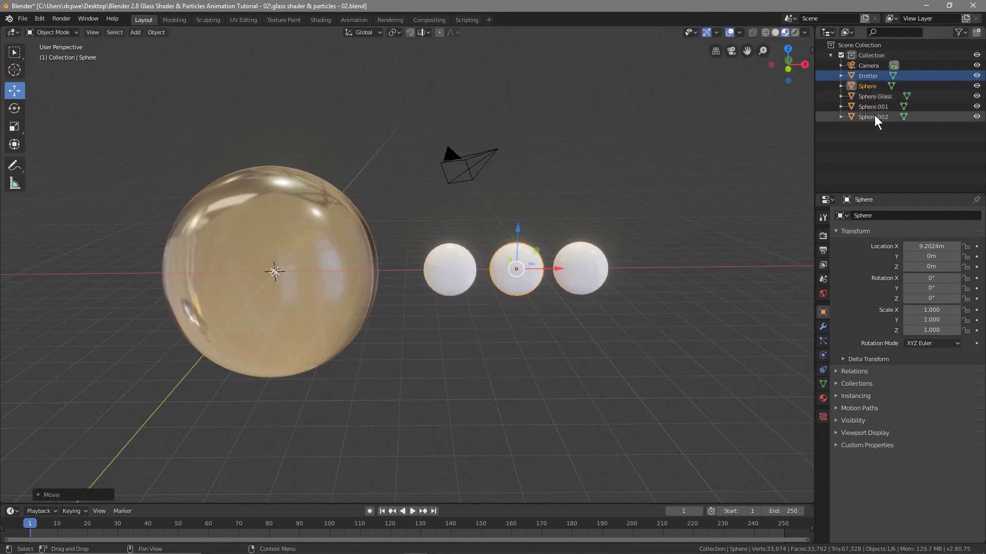
click(447, 272)
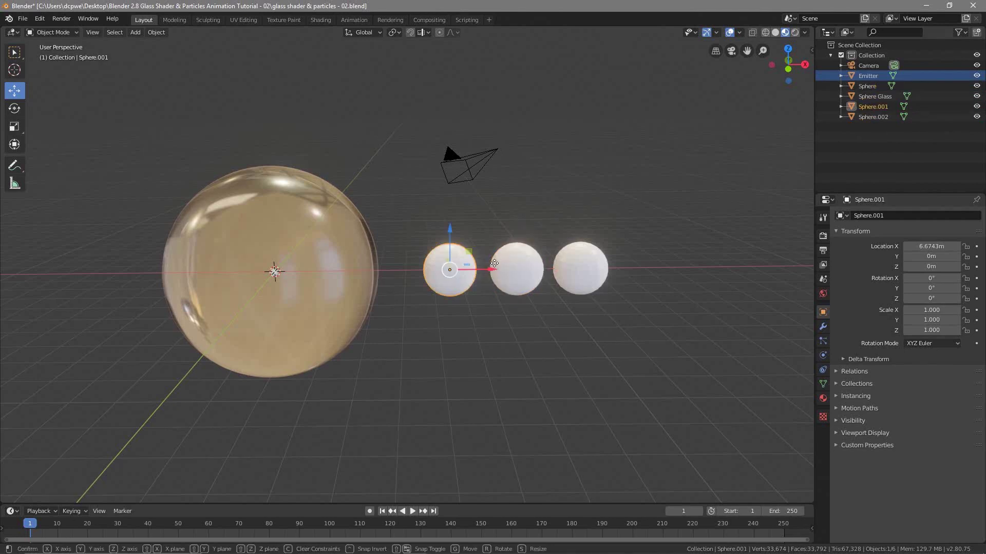
click(542, 269)
click(596, 273)
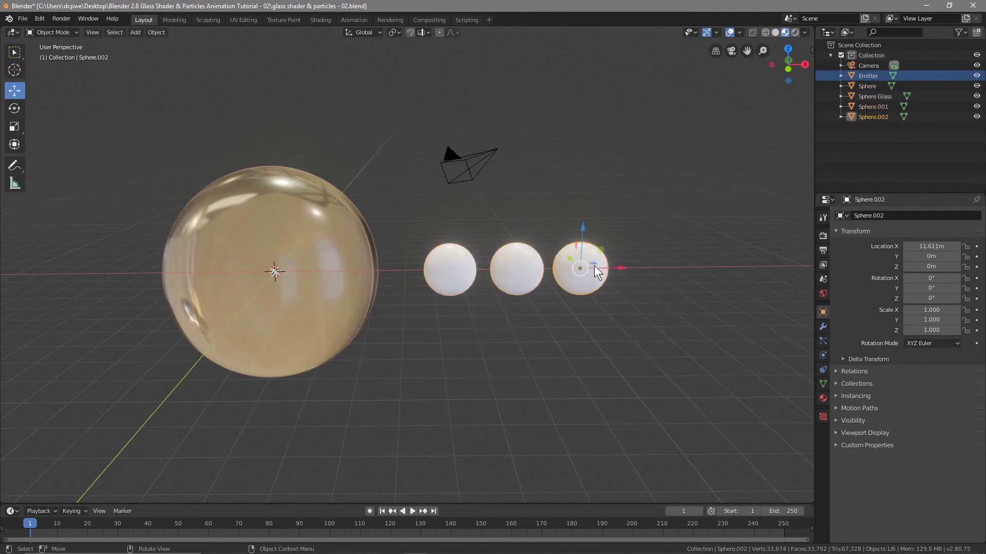
Step: Rename the object Sphere as "Particle 1" and Sphere.001 as "Particle 2"
click(863, 86)
double_click(871, 88)
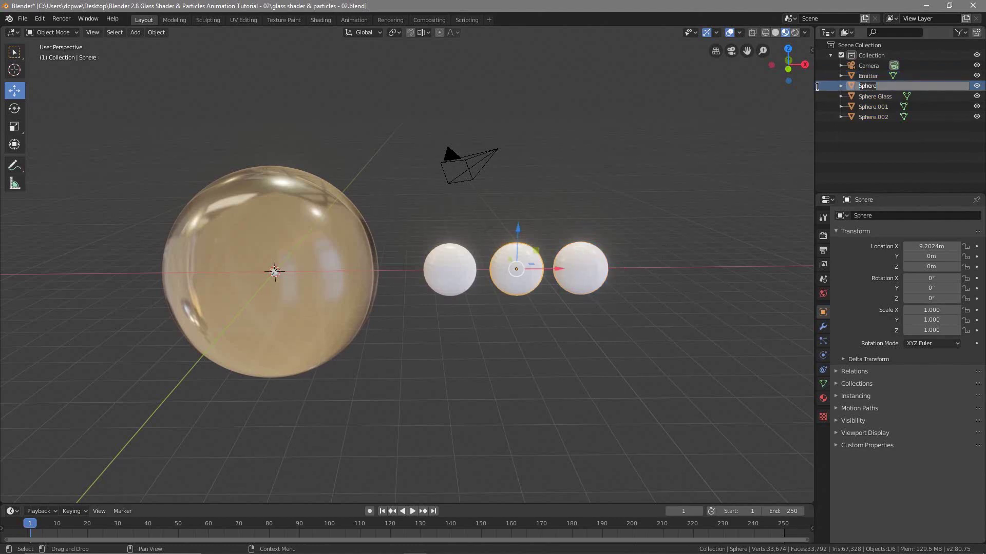
text(Pa)
click(873, 106)
double_click(873, 107)
text(Particle 1)
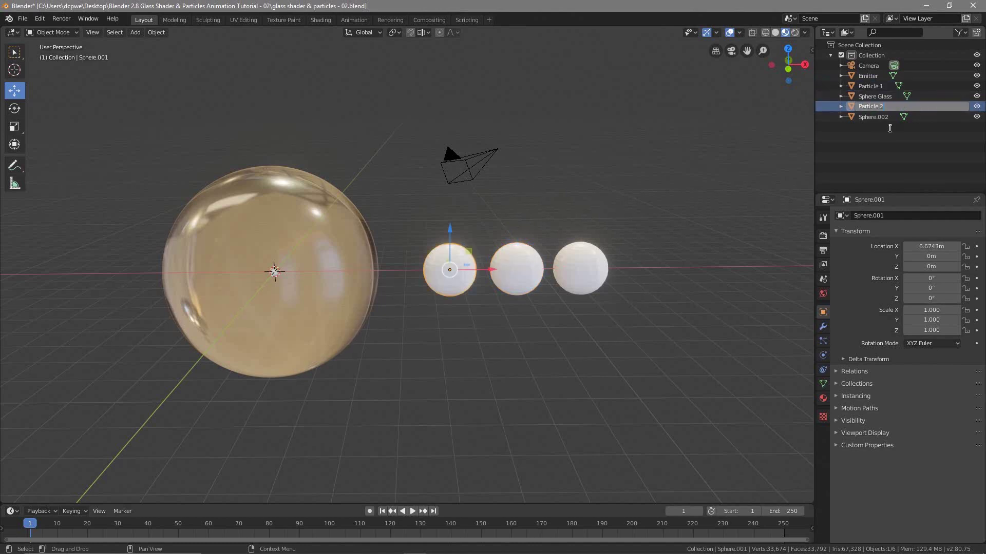
Step: Rename the object Sphere.002 as "Particle 3"
click(879, 120)
double_click(876, 116)
text(Particle 1)
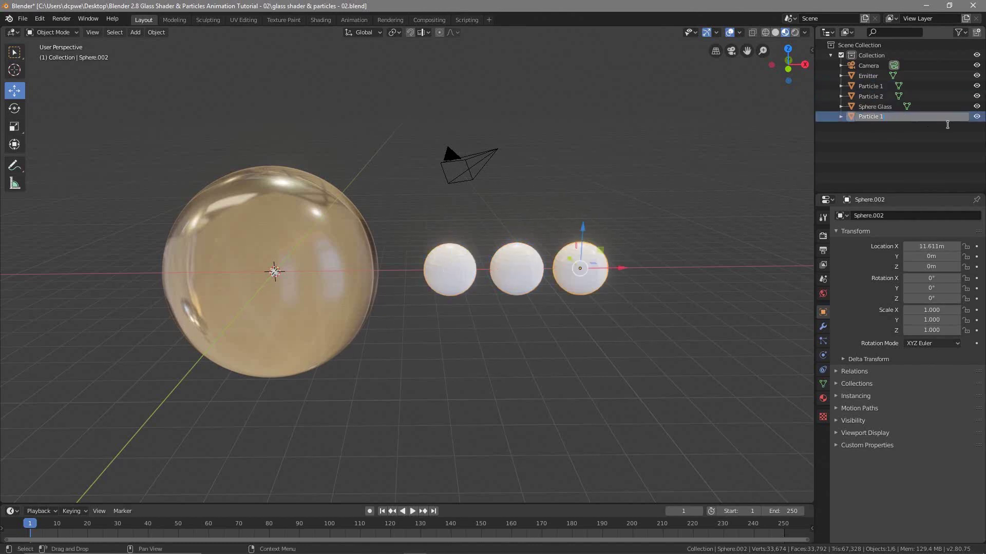
key(BackSpace)
text(3)
key(Return)
Step: Show the material properties and reorder the small spheres along X so Particle 1 is nearest the glass sphere, followed by Particle 2 and Particle 3
click(450, 269)
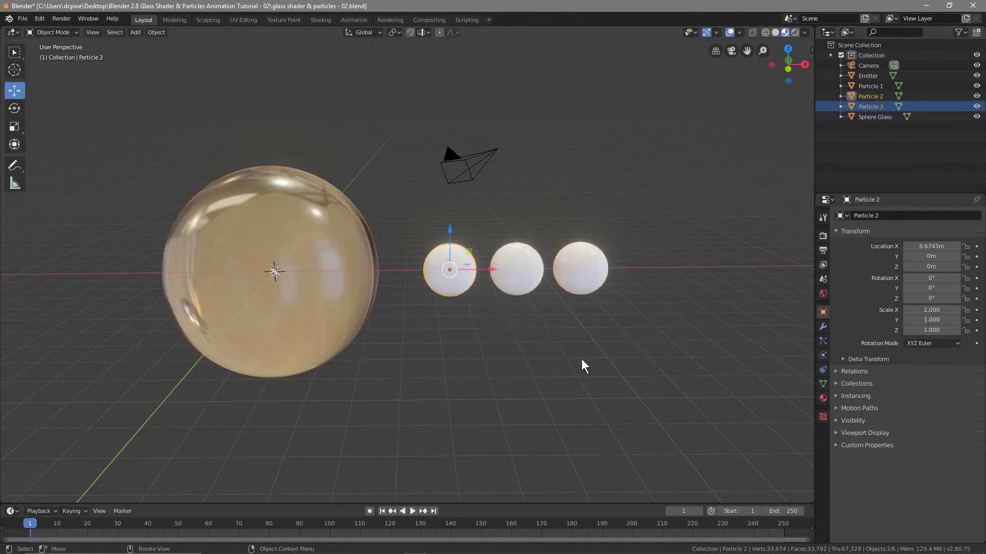
click(823, 398)
click(873, 86)
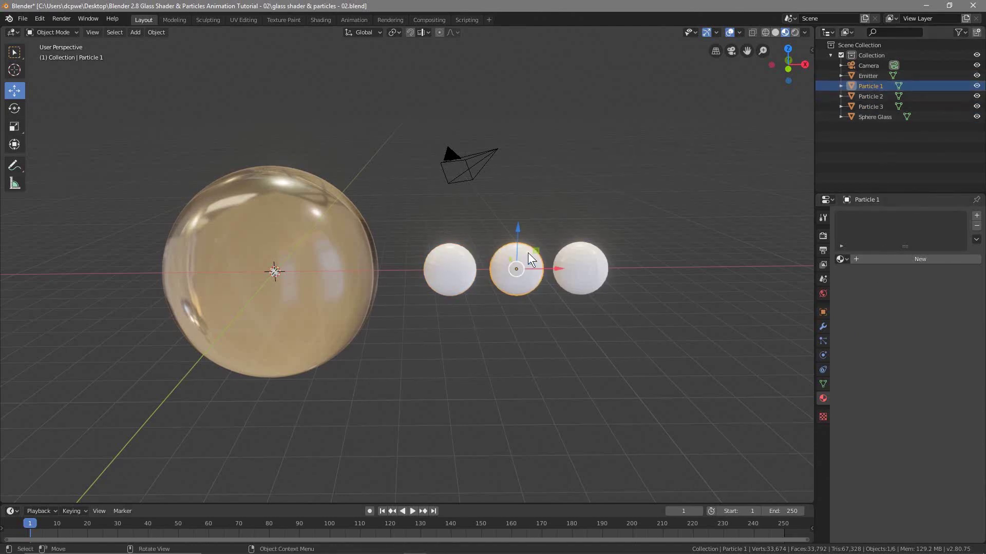
drag(538, 270, 520, 270)
click(447, 276)
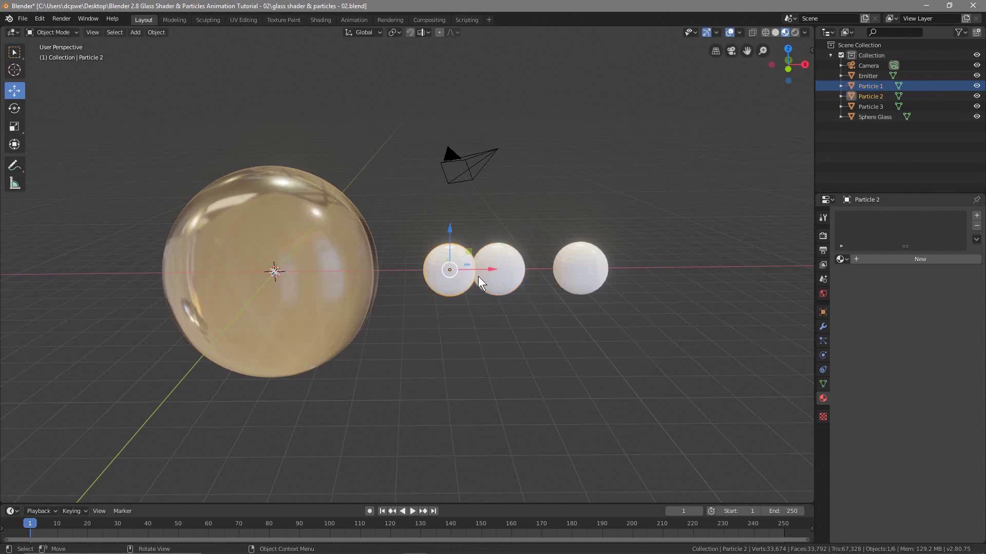
drag(434, 272, 487, 266)
click(482, 265)
click(547, 264)
drag(562, 268, 551, 268)
click(454, 272)
click(513, 280)
click(589, 273)
Step: Copy the Particle 1 object's name, create a new material for it and name the material "Particle 1"
click(869, 87)
double_click(873, 86)
key(ctrl+c)
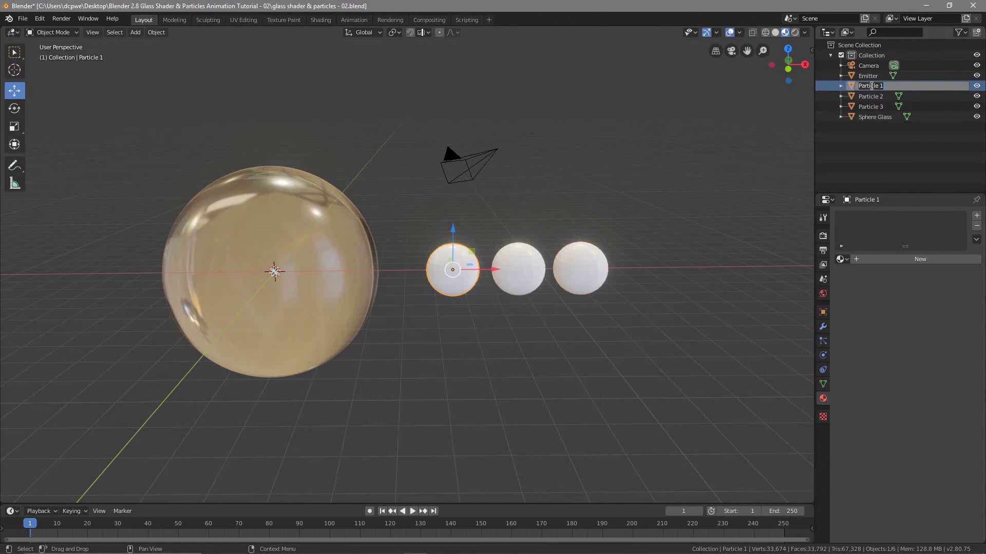
click(894, 294)
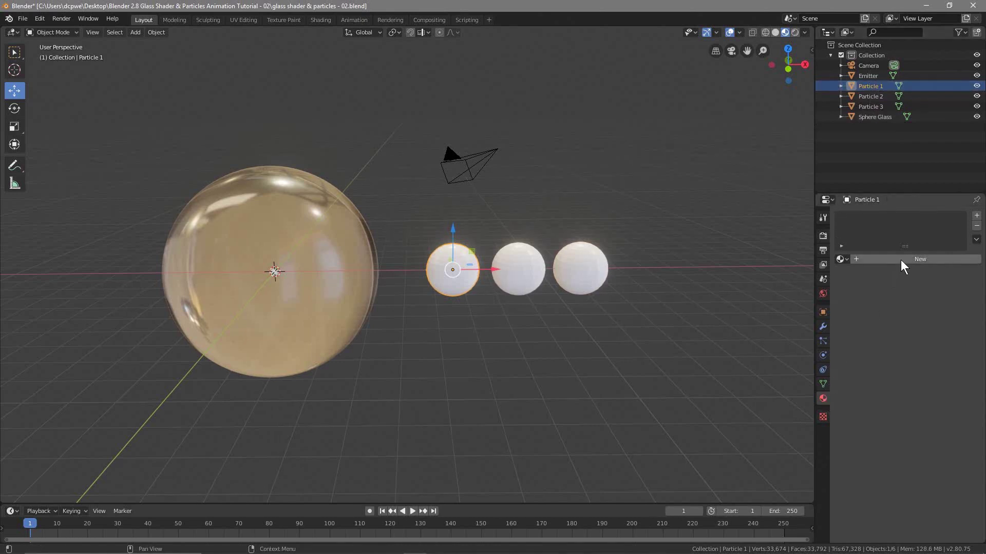
click(900, 260)
click(892, 261)
key(ctrl+v)
key(Return)
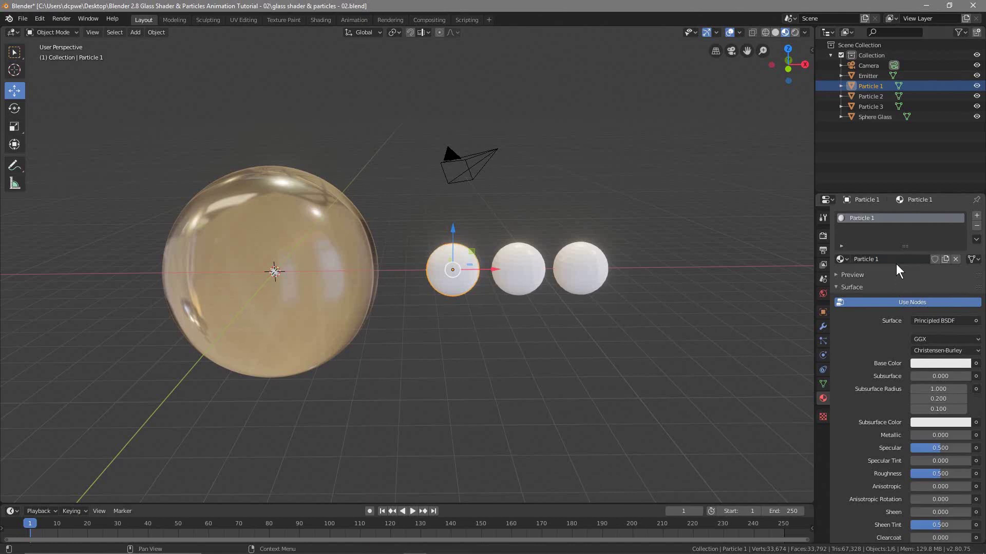
Step: Set the Particle 1 material's surface to Emission with a bright green colour of hue 0.273 and saturation 1.000
click(946, 320)
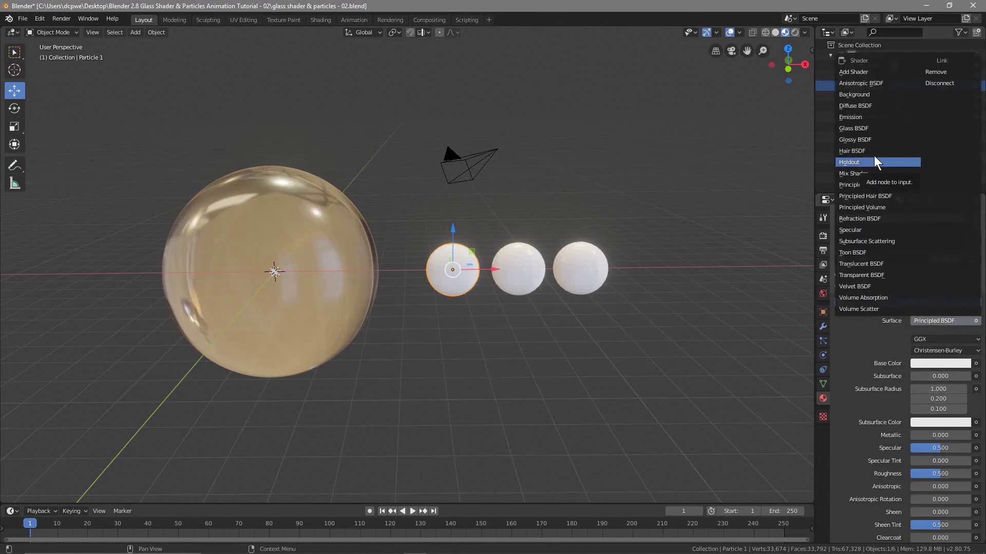
click(865, 117)
click(934, 340)
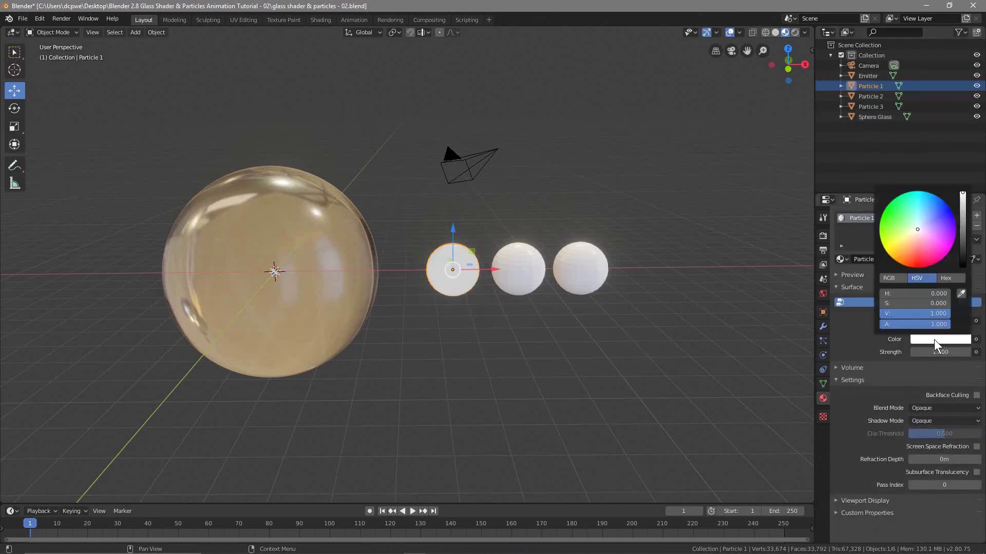
mouse_move(918, 230)
mouse_down()
mouse_move(943, 201)
mouse_move(931, 266)
mouse_move(948, 251)
mouse_move(930, 265)
mouse_move(903, 265)
mouse_move(879, 226)
mouse_up()
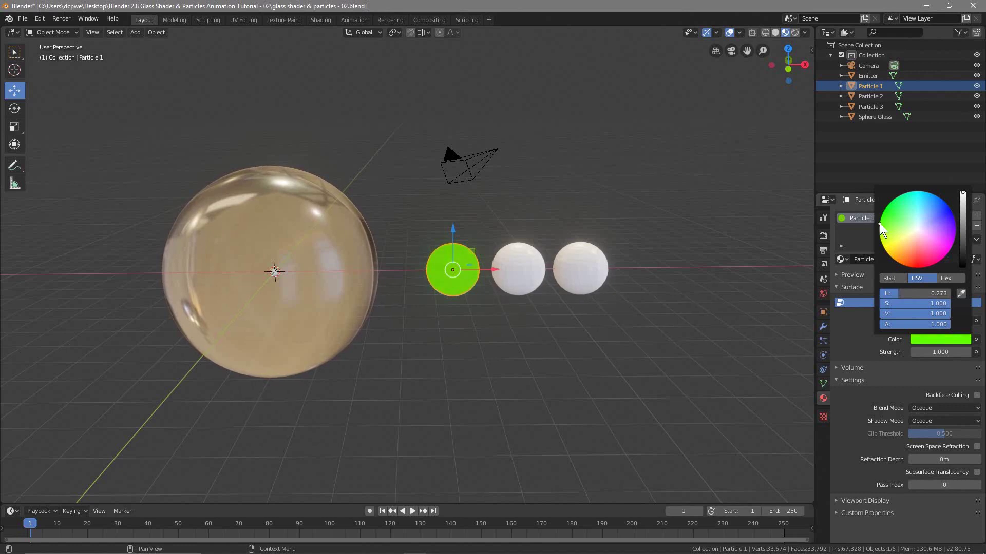
Step: Try an emission strength of 50 on the Particle 1 material and settle on 25
click(941, 353)
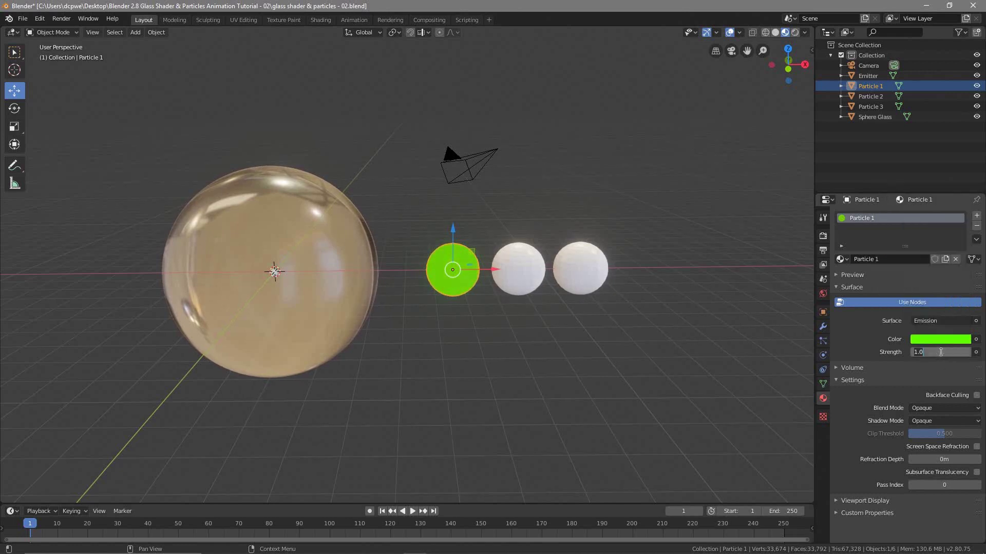
text(50)
key(Return)
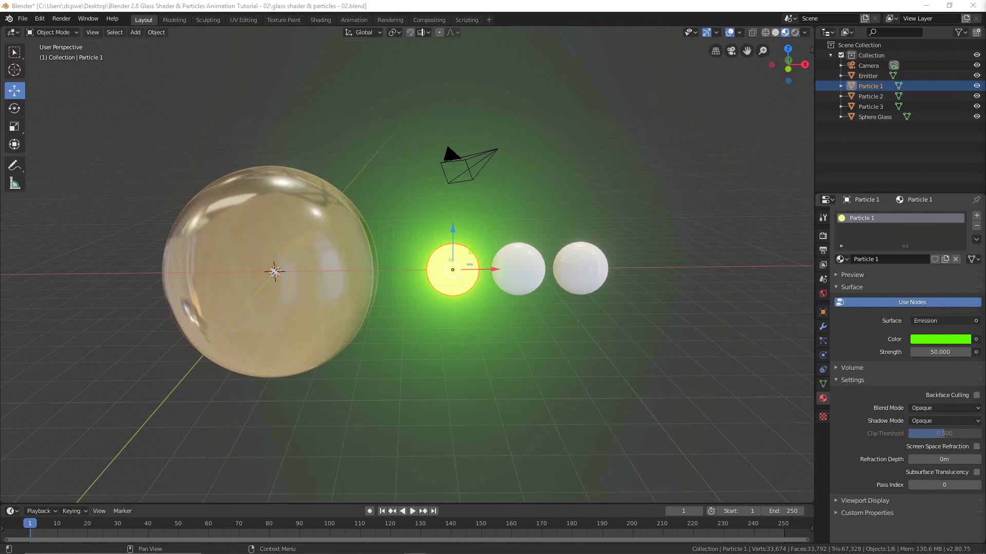
mouse_move(935, 352)
mouse_down()
mouse_move(921, 352)
mouse_move(935, 352)
mouse_up()
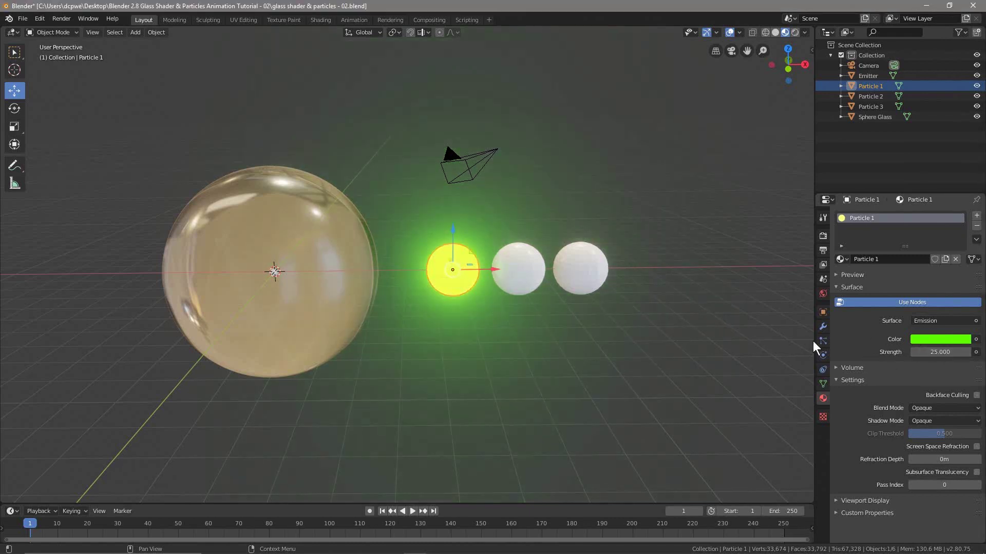
Step: Create a new material for the middle sphere and name it "Particle 2"
click(523, 260)
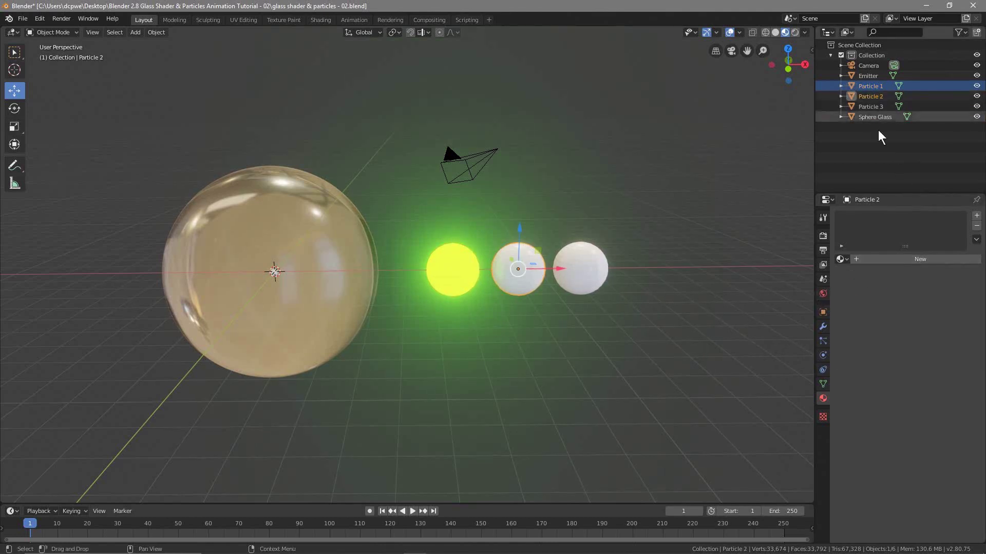
click(905, 259)
click(904, 259)
text(Particle 1)
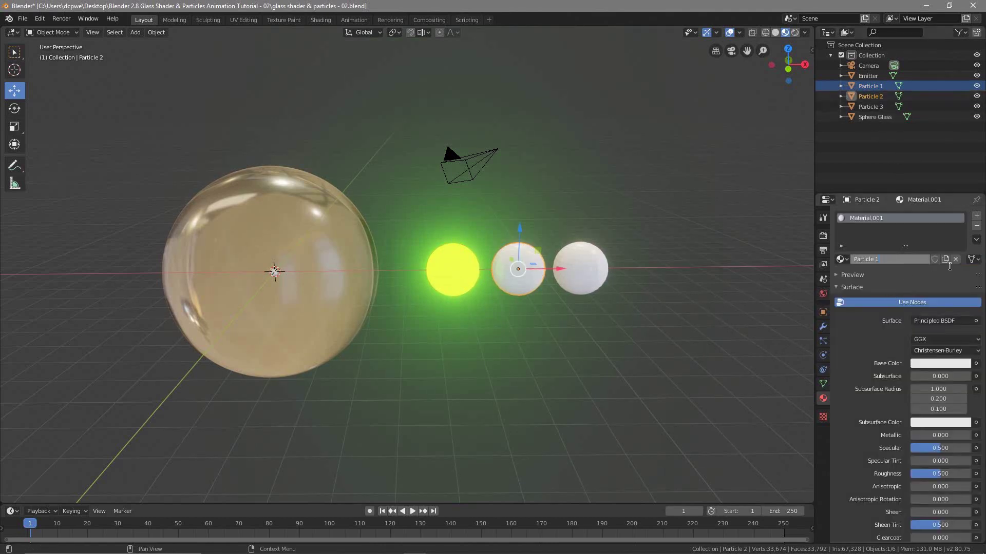
key(Return)
Step: Set the Particle 2 material's surface to Emission with a strength of 25
click(948, 320)
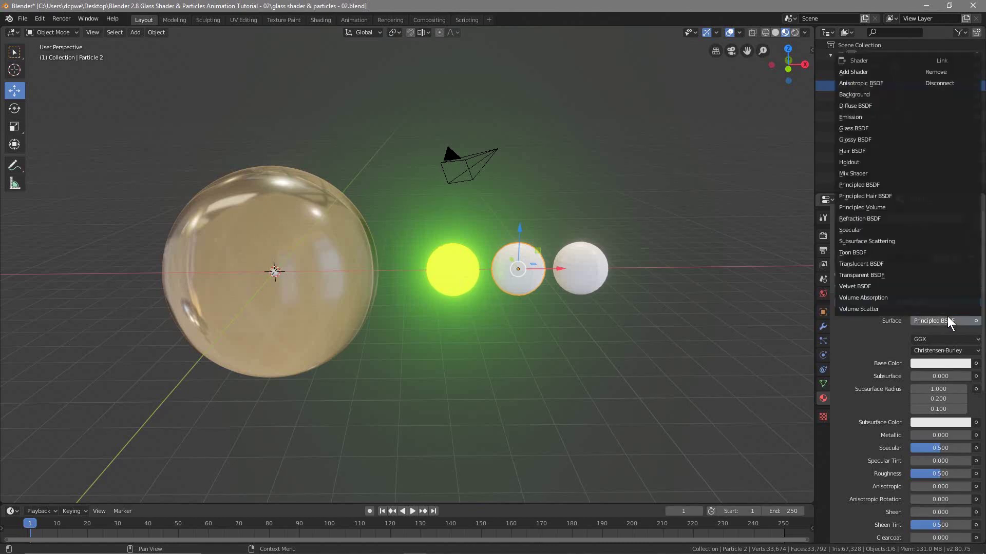
click(861, 117)
click(936, 353)
text(25.000)
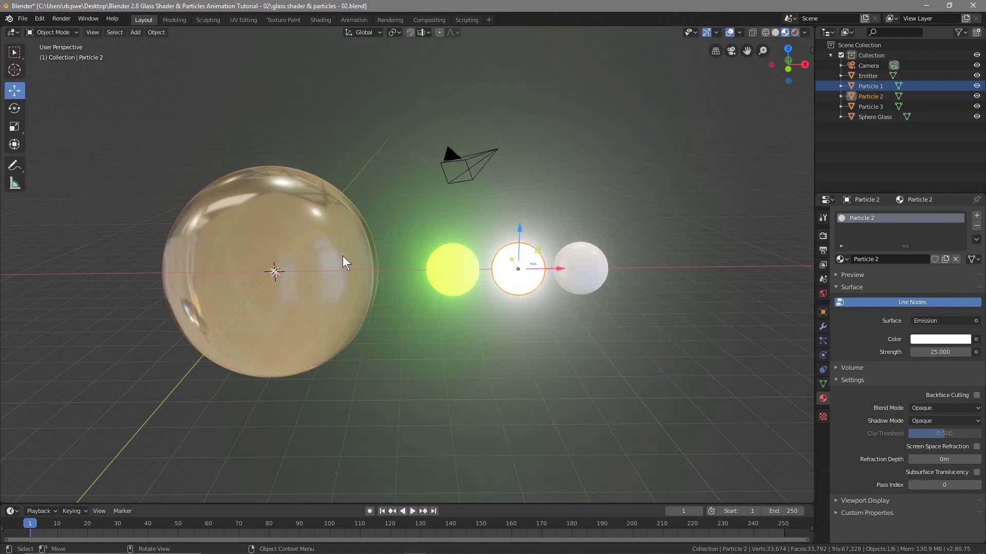
Step: Create a new material for the outermost small sphere and name it "Particle 3"
click(582, 255)
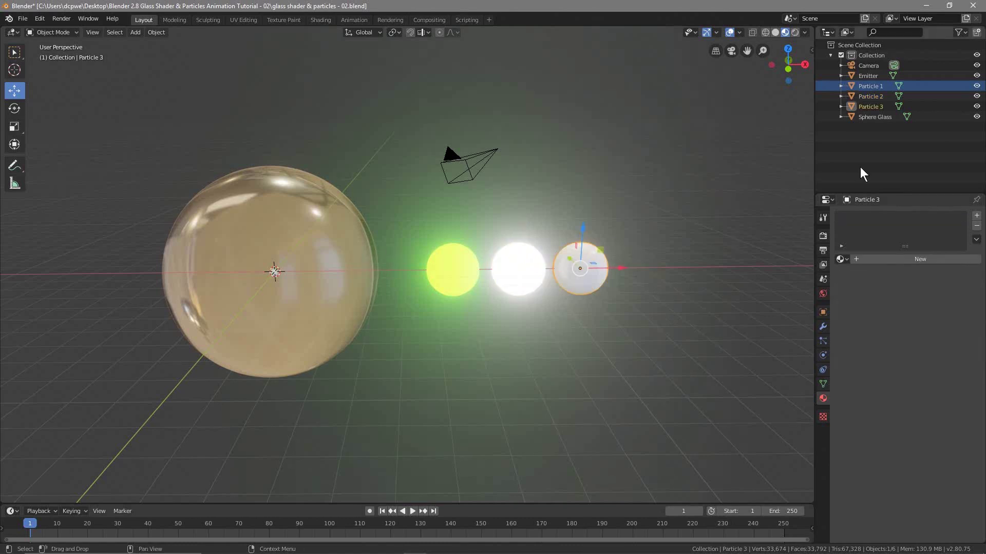
click(870, 107)
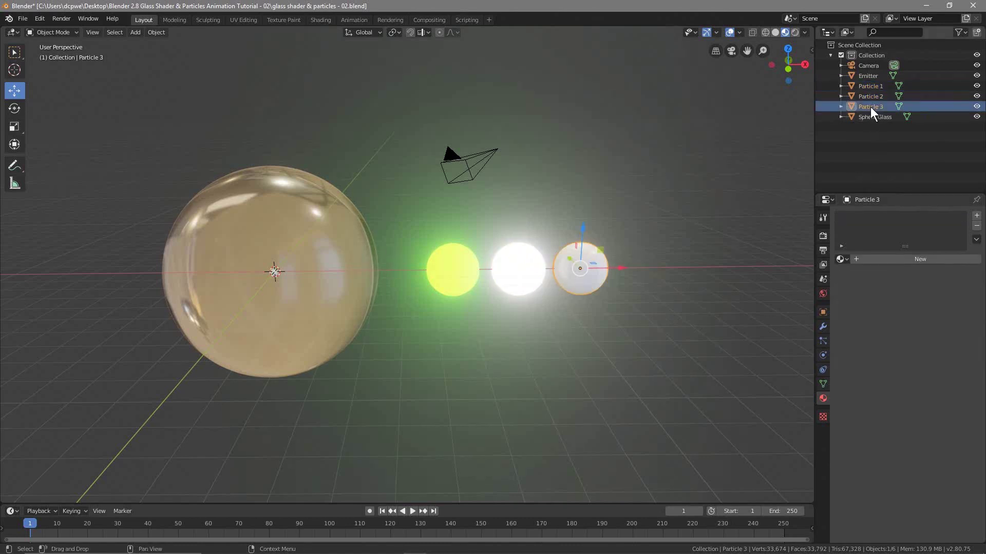
click(888, 257)
double_click(883, 259)
text(Particle 1)
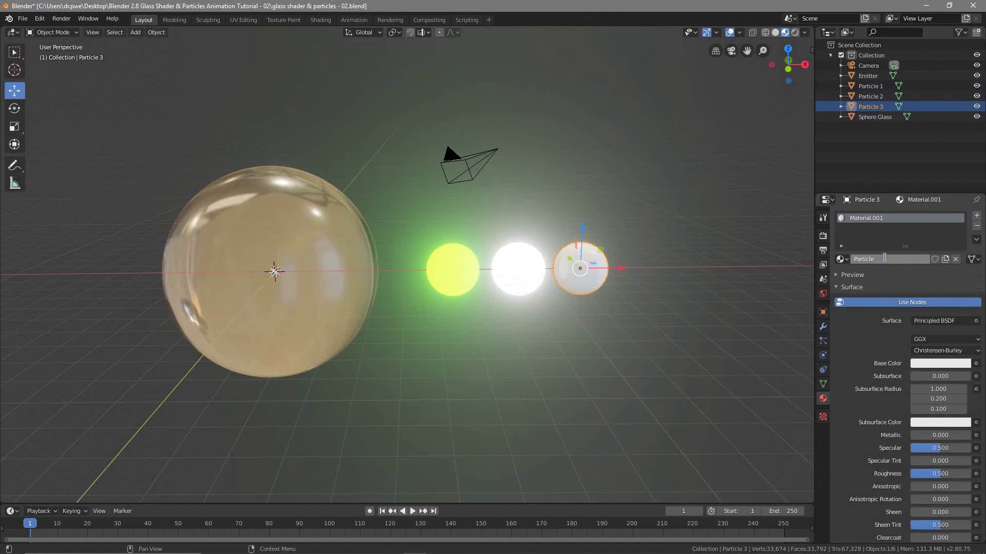
Step: Set the Particle 3 material's surface to Emission with a strength of 25
click(923, 321)
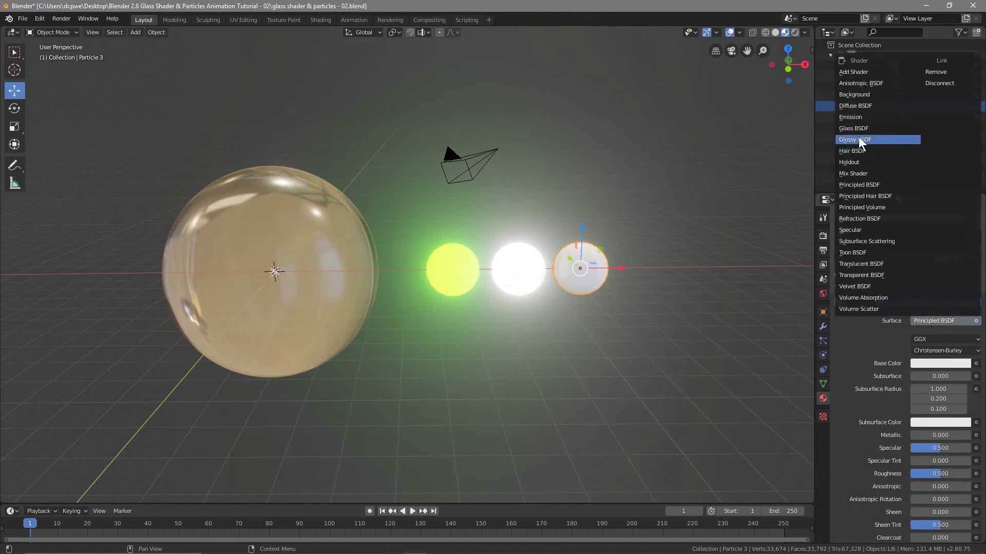
click(853, 117)
click(944, 354)
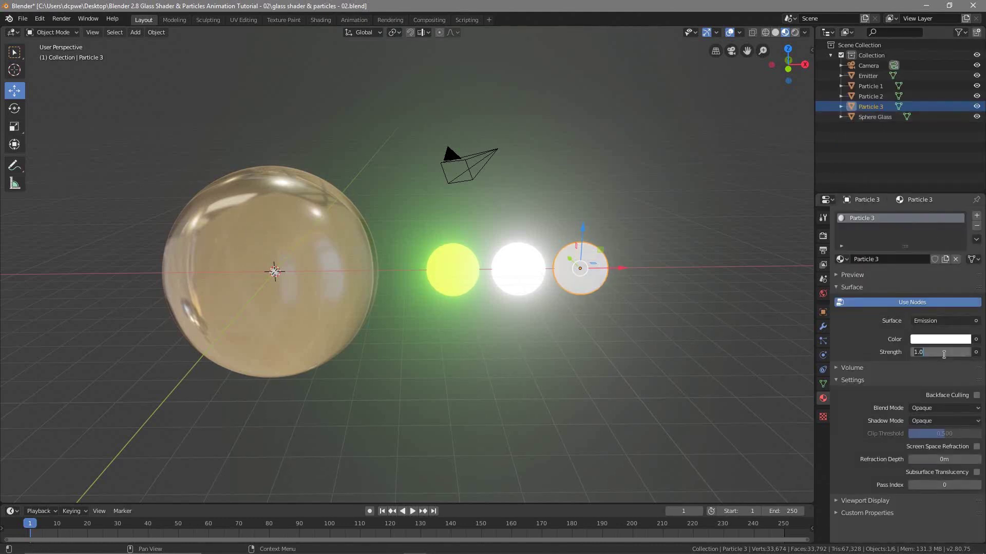
text(25)
key(Return)
Step: Change the Particle 3 material's emission color to a saturated blue
click(938, 340)
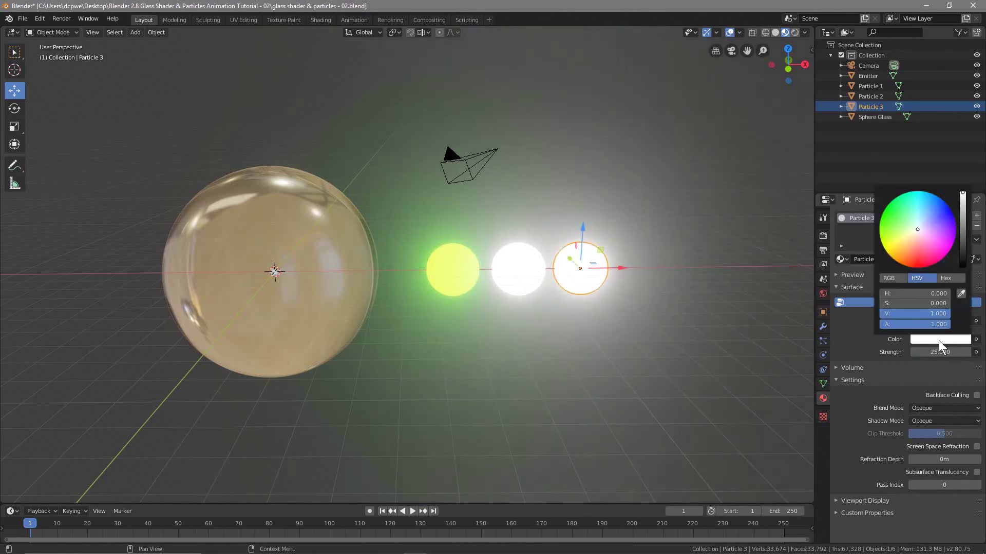
click(928, 267)
mouse_move(927, 267)
mouse_down()
mouse_move(951, 237)
mouse_move(944, 202)
mouse_up()
click(612, 398)
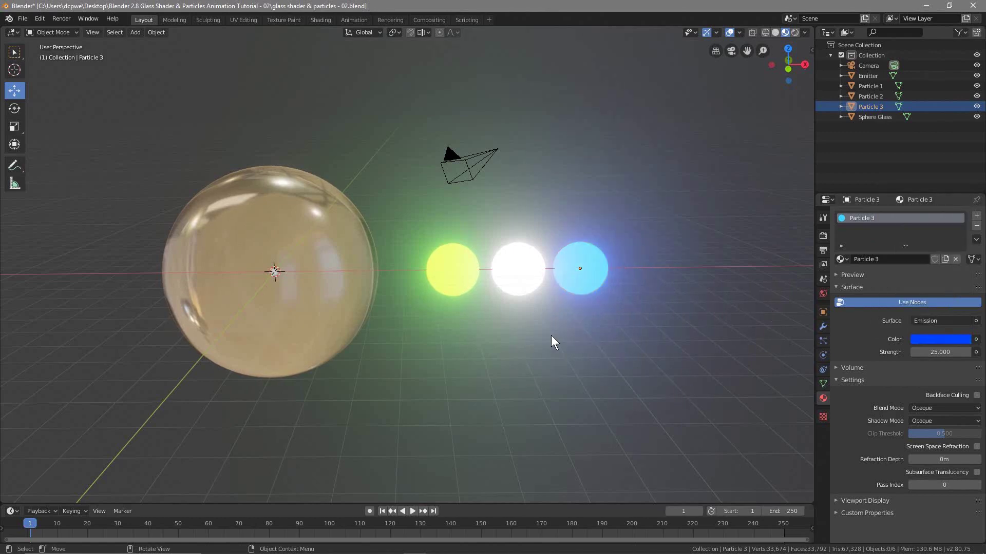
Step: Select Particle 1, Particle 2 and Particle 3 together and move them along Z, far above the glass sphere
scroll(550, 336, down, 6)
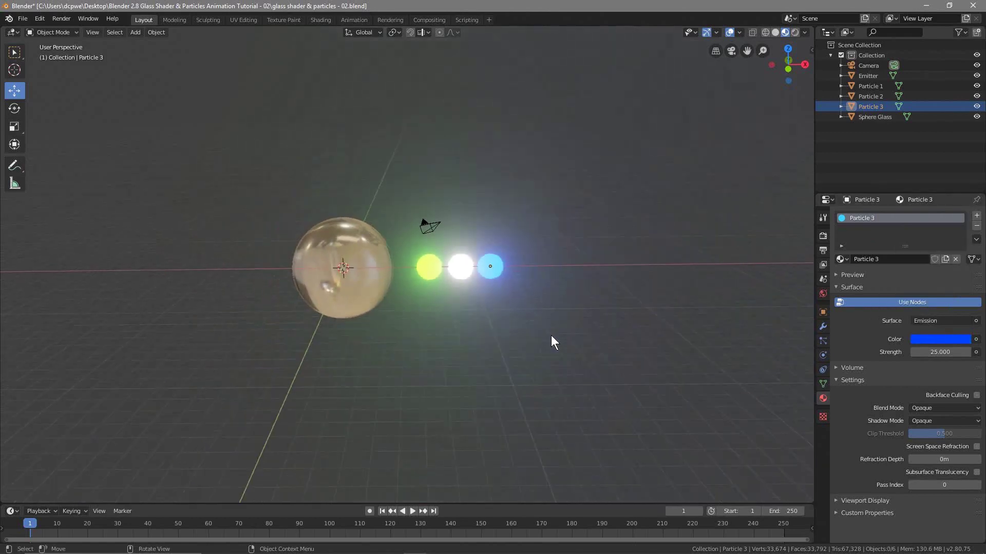
click(415, 266)
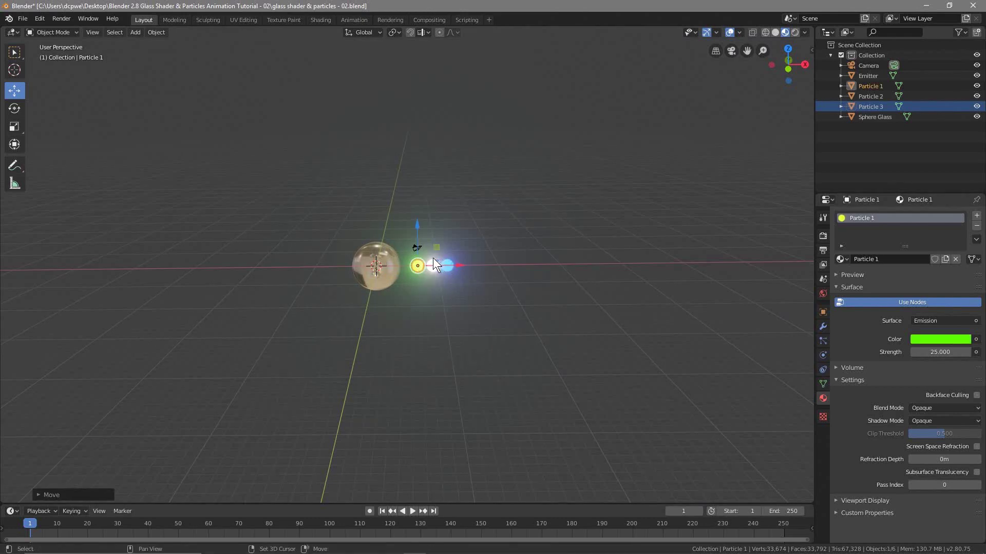
ctrl+click(868, 96)
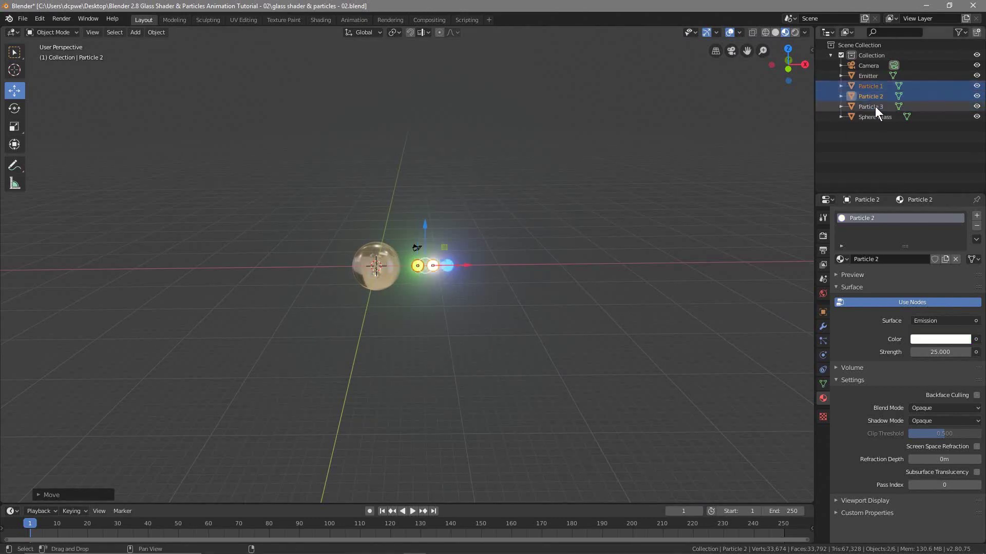
click(875, 106)
click(868, 86)
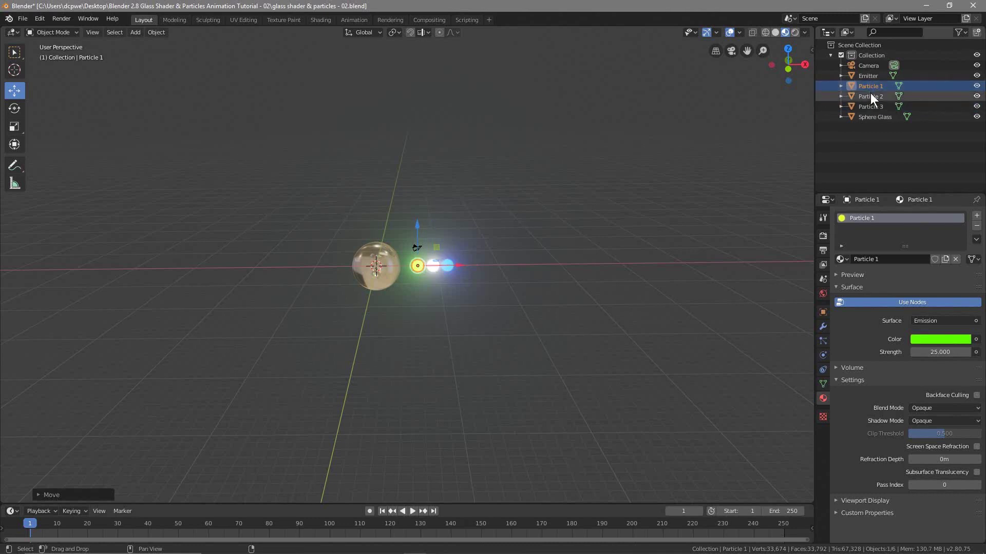
ctrl+click(870, 95)
ctrl+click(870, 105)
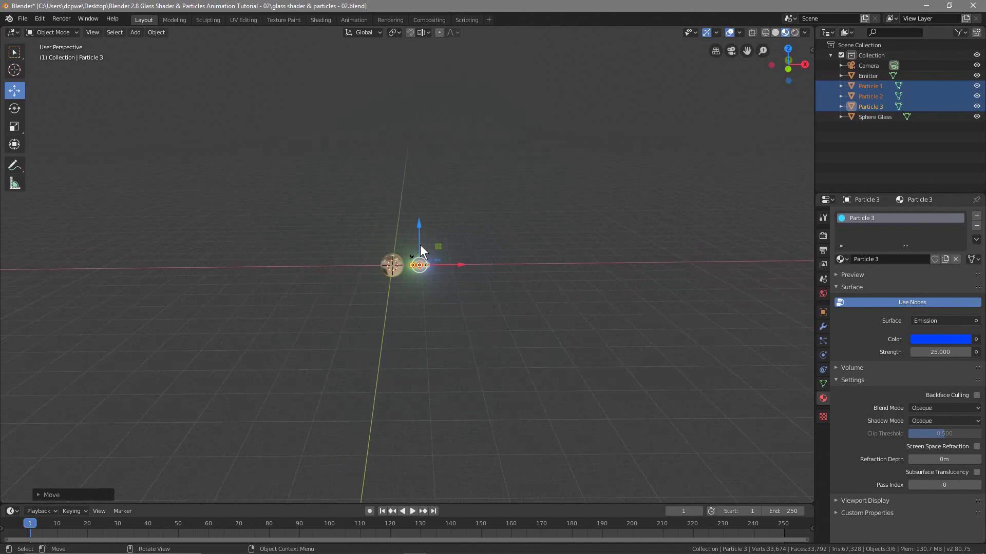
drag(432, 225, 421, 483)
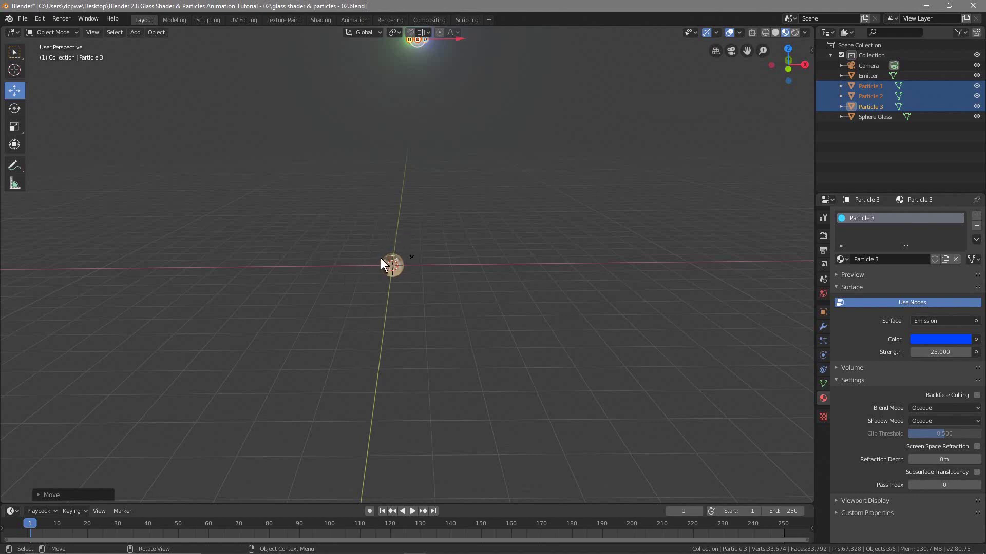
Step: Save the scene as a new version named "glass shader & particles - 03.blend"
scroll(408, 295, up, 8)
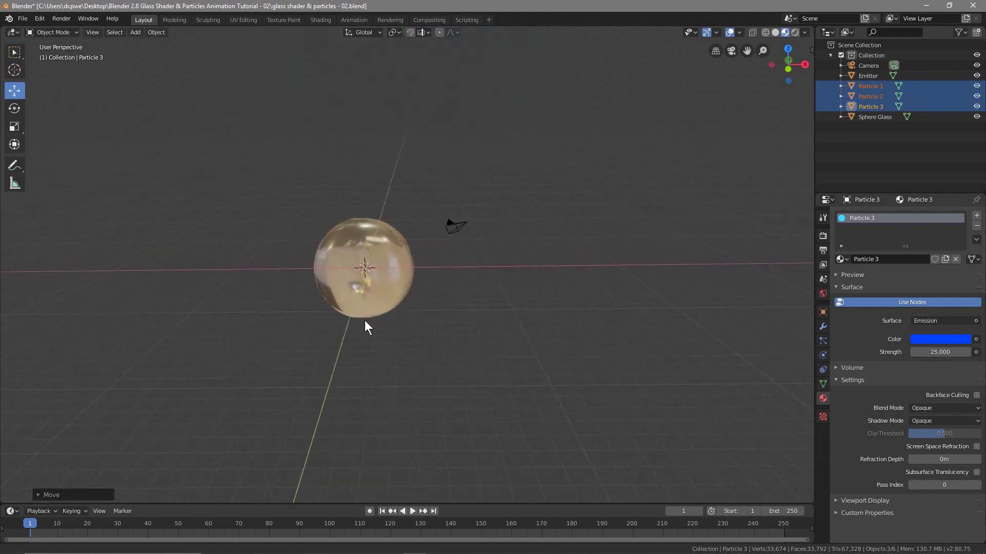
scroll(402, 321, up, 2)
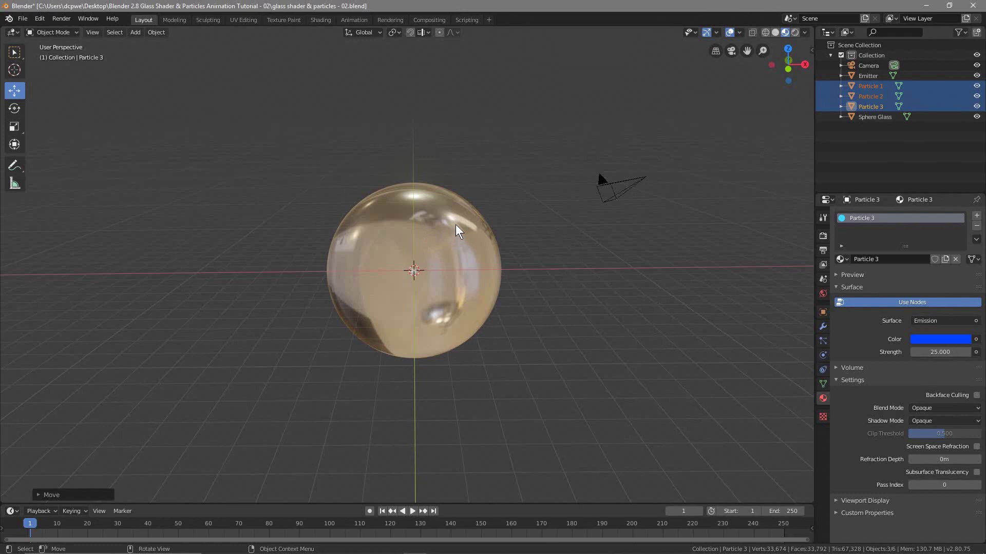
click(23, 19)
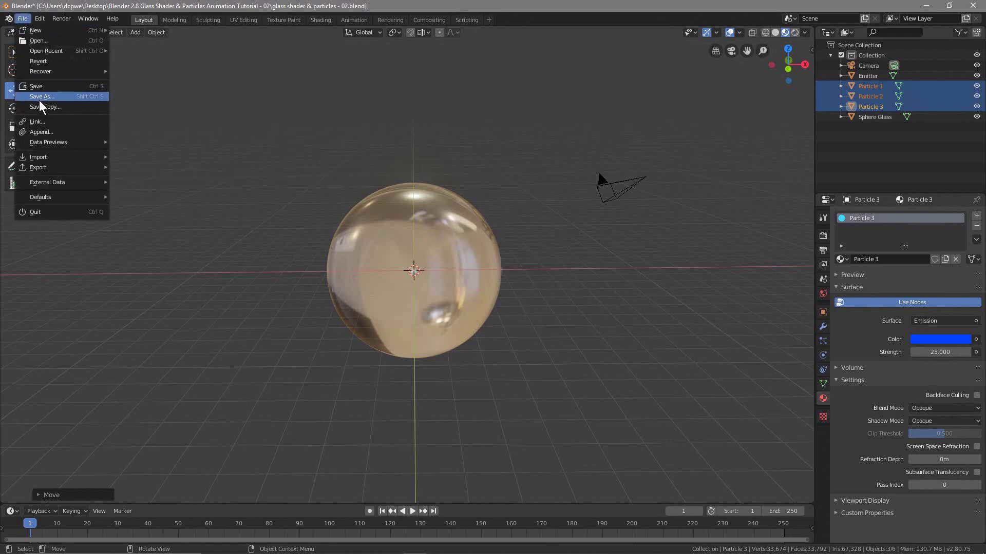
click(42, 97)
click(911, 57)
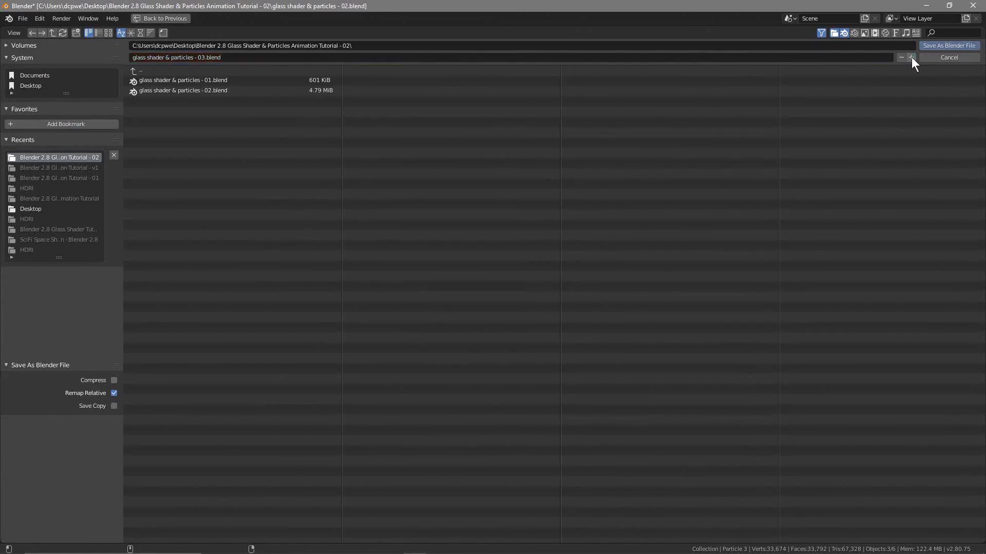
click(949, 45)
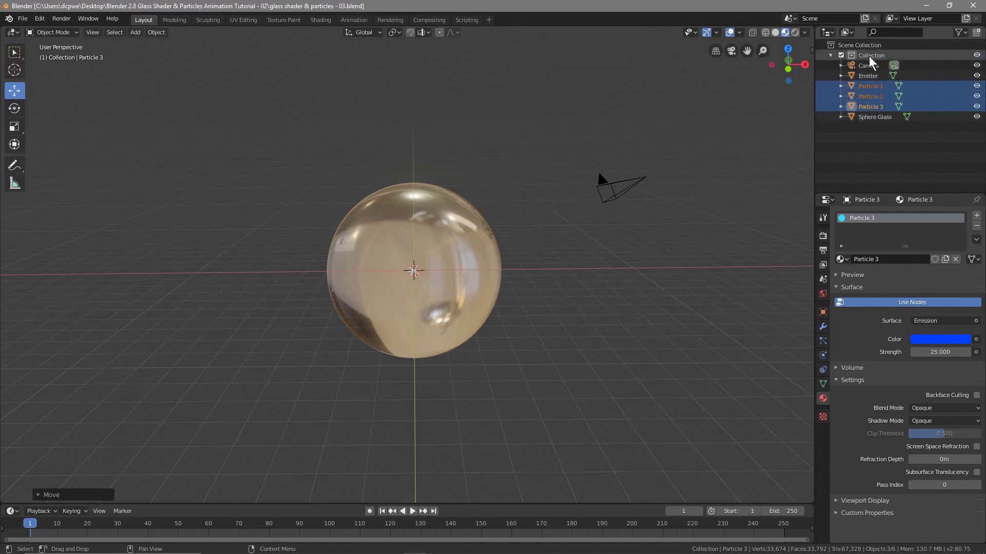
Step: Create a new collection directly under the Scene Collection and name it "Particles"
right_click(858, 45)
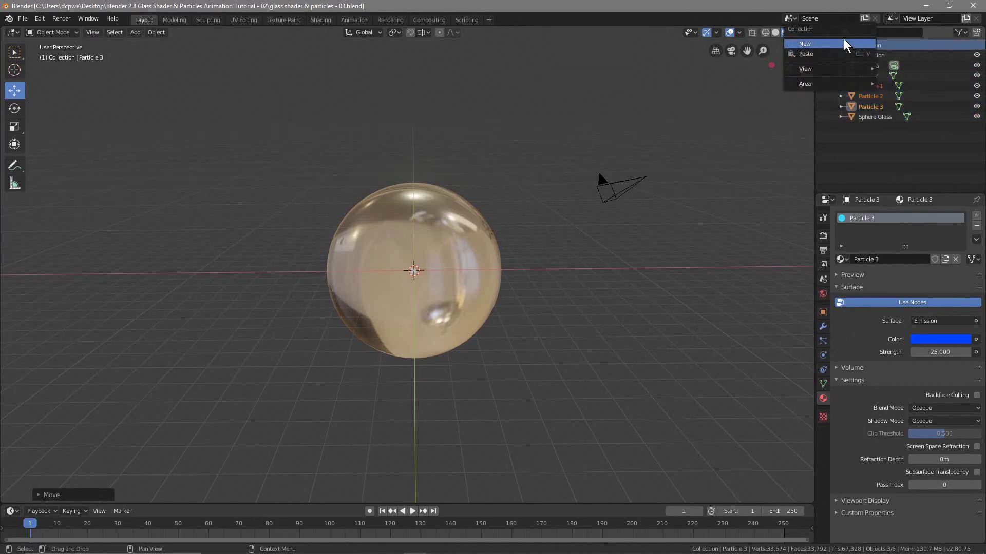
click(850, 50)
double_click(874, 126)
text(Particles)
key(Return)
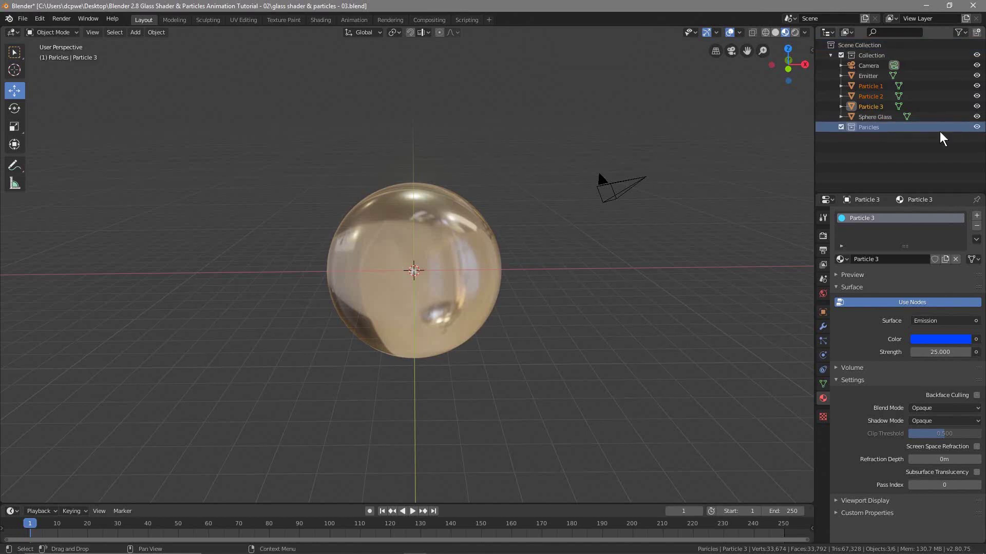
click(865, 121)
double_click(871, 127)
text(Particle 1)
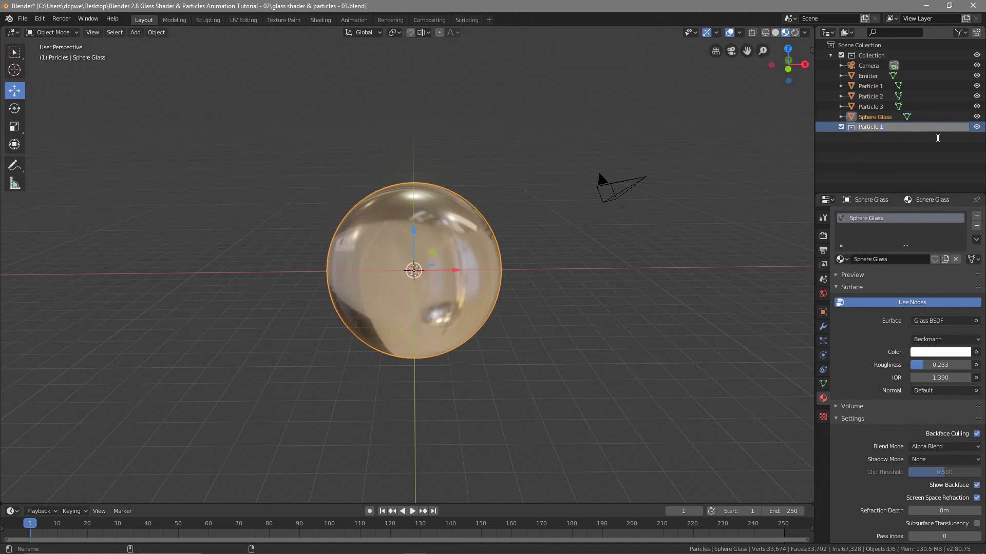
text(s)
key(Return)
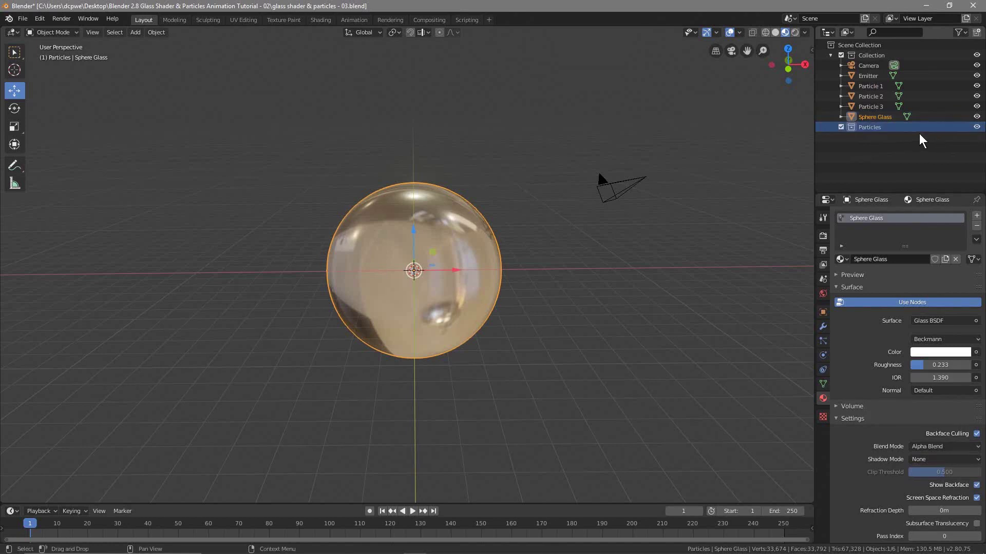
Step: Move Particle 1, Particle 2 and Particle 3 into the Particles collection
click(875, 86)
ctrl+click(870, 96)
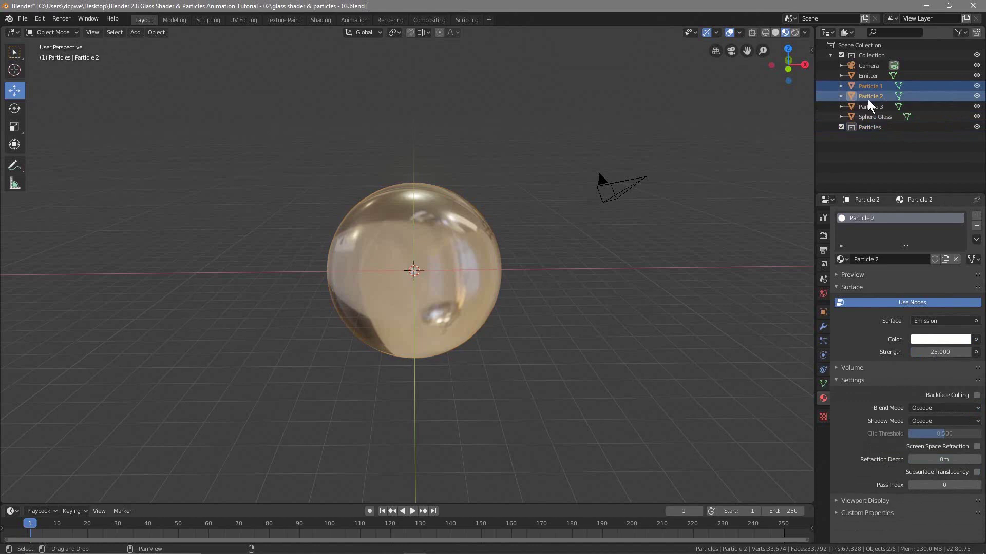
ctrl+click(873, 107)
drag(870, 98, 875, 129)
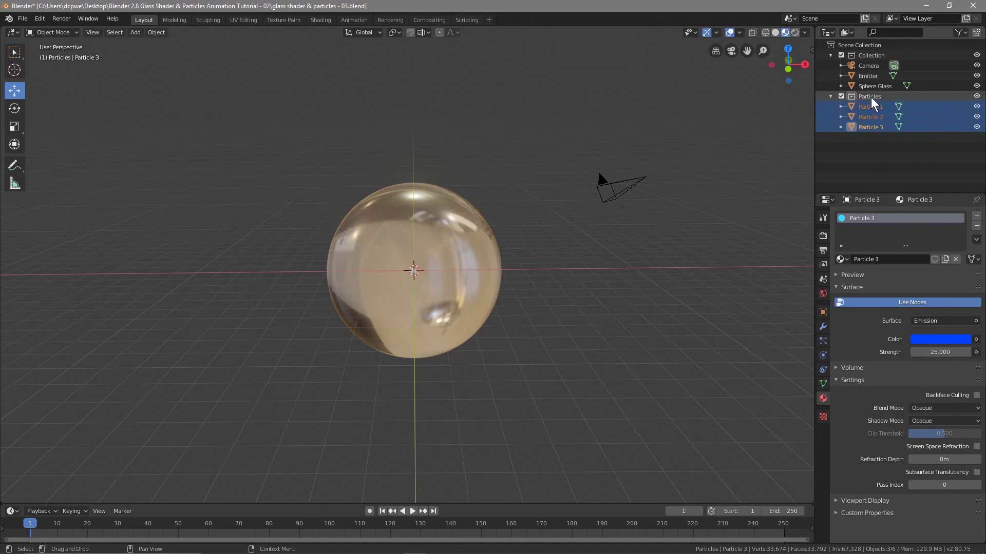
click(871, 97)
Step: Add a particle system to the Emitter object and set its number of particles to 100
click(868, 76)
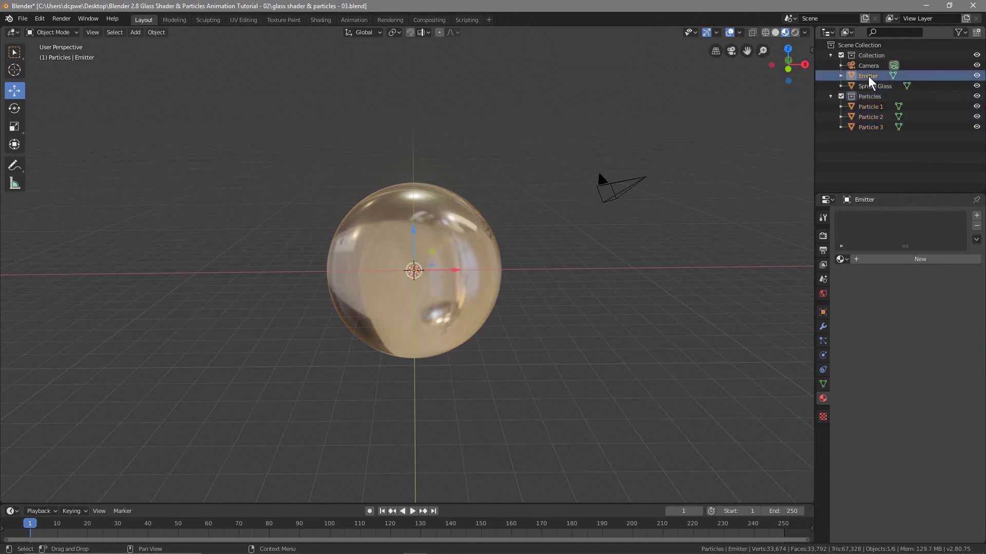
click(823, 342)
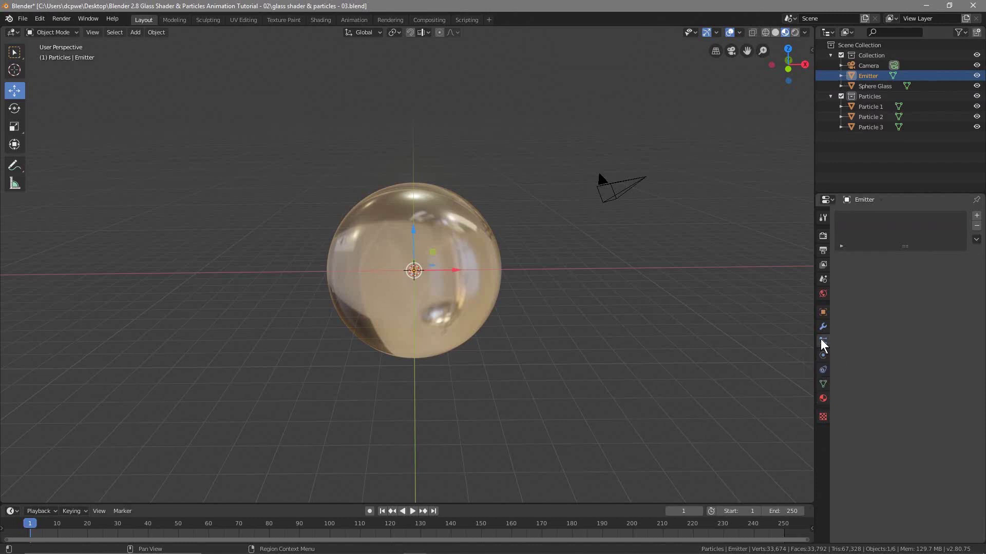
click(822, 327)
click(823, 342)
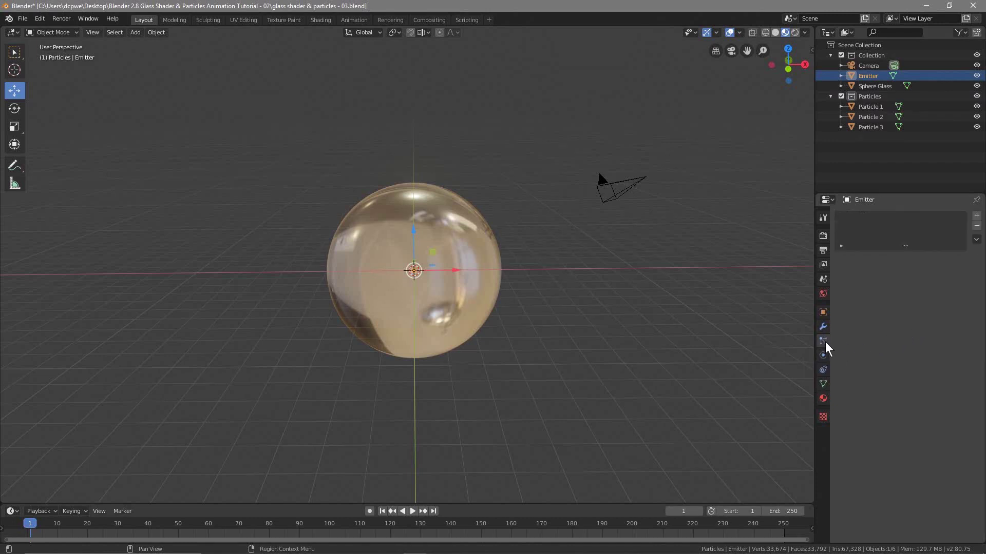
click(977, 216)
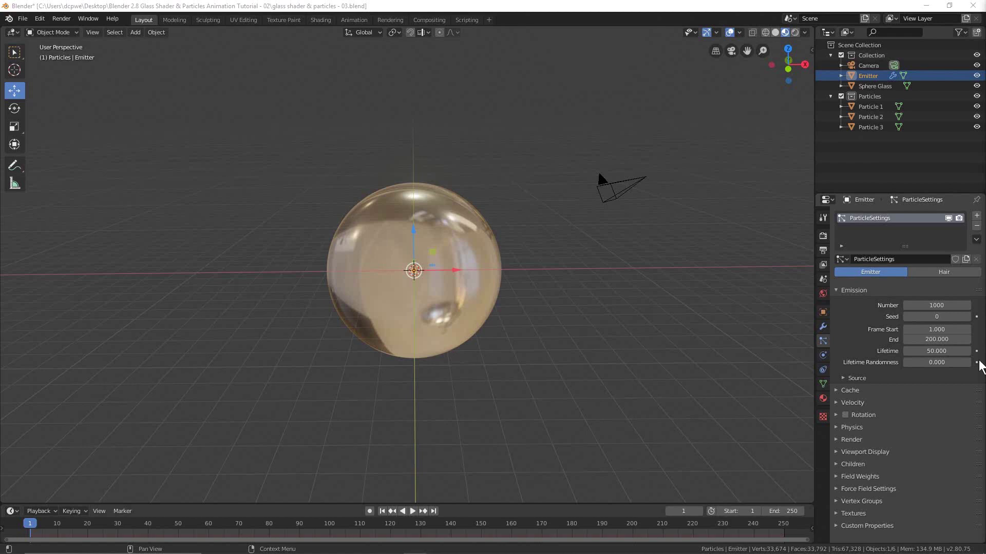
click(923, 305)
text(100)
key(Return)
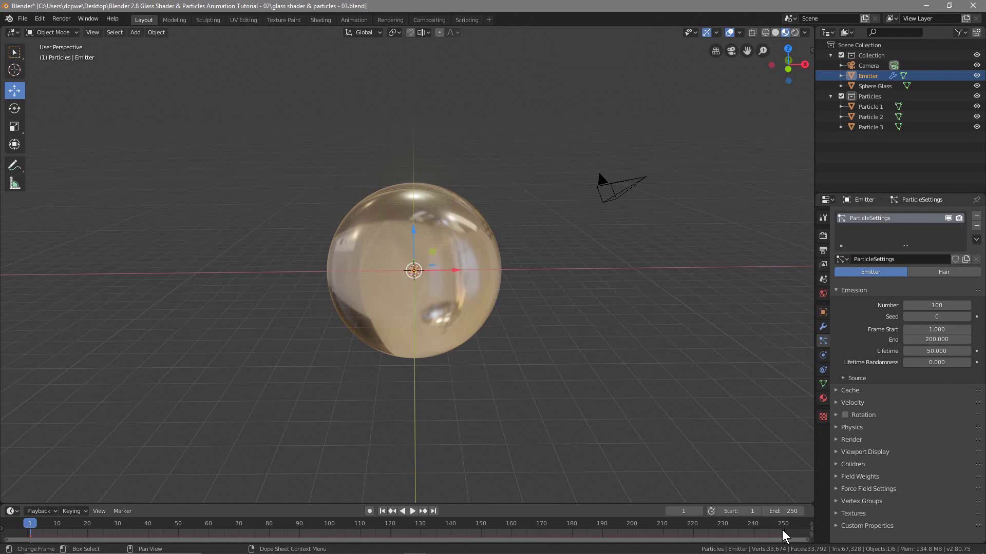
Step: Set the animation's end frame to 300 and fit the whole range in the timeline
click(788, 513)
text(300)
key(Return)
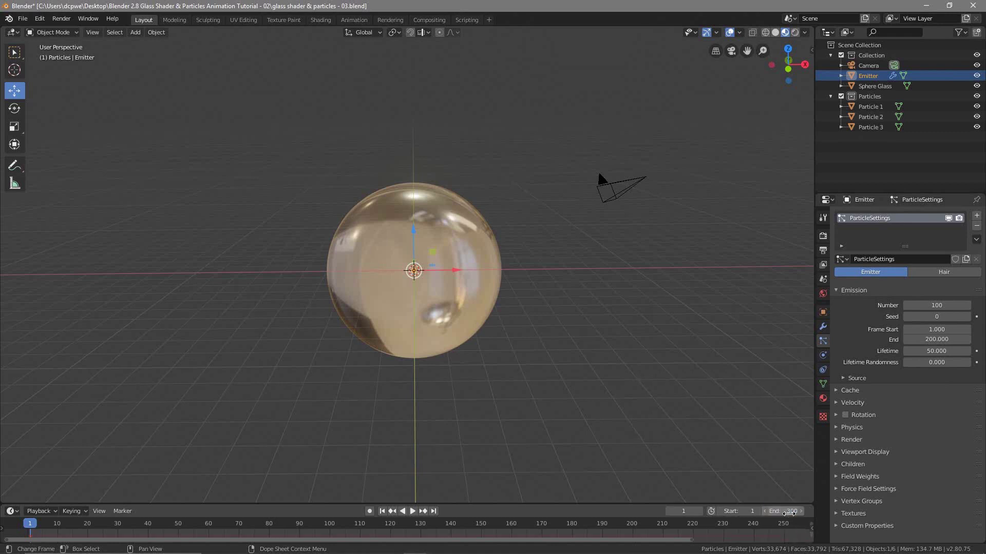
scroll(676, 536, down, 3)
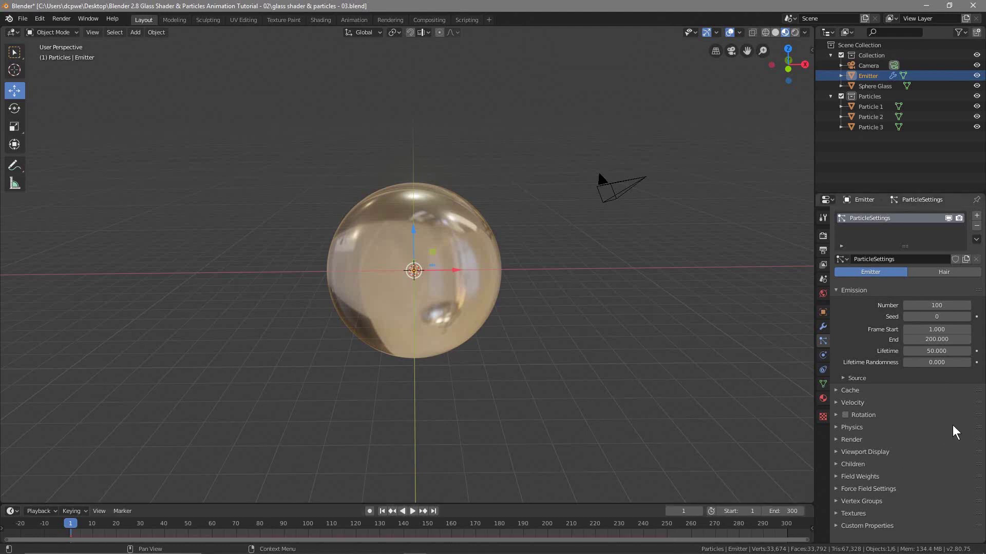
Step: Try a particle number of 302 in the emission settings and return it to 100
drag(927, 306, 909, 305)
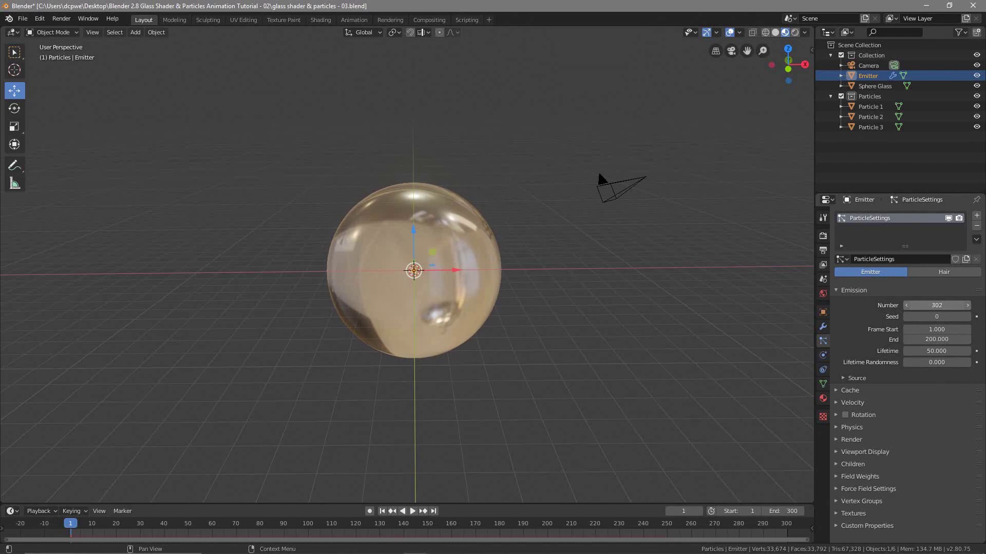
click(927, 306)
text(100)
key(Return)
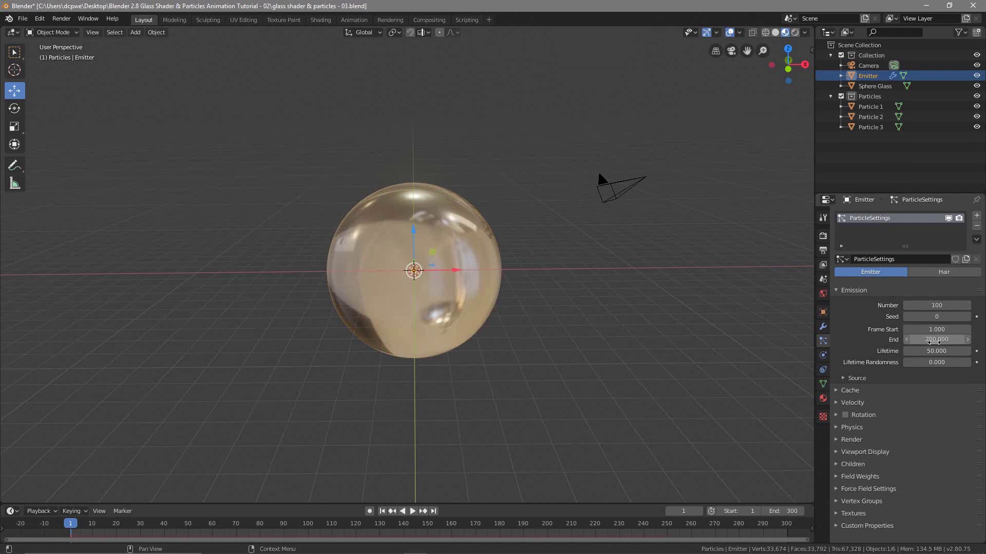
Step: Set the emitted particles' lifetime to 95 frames
drag(944, 351, 948, 351)
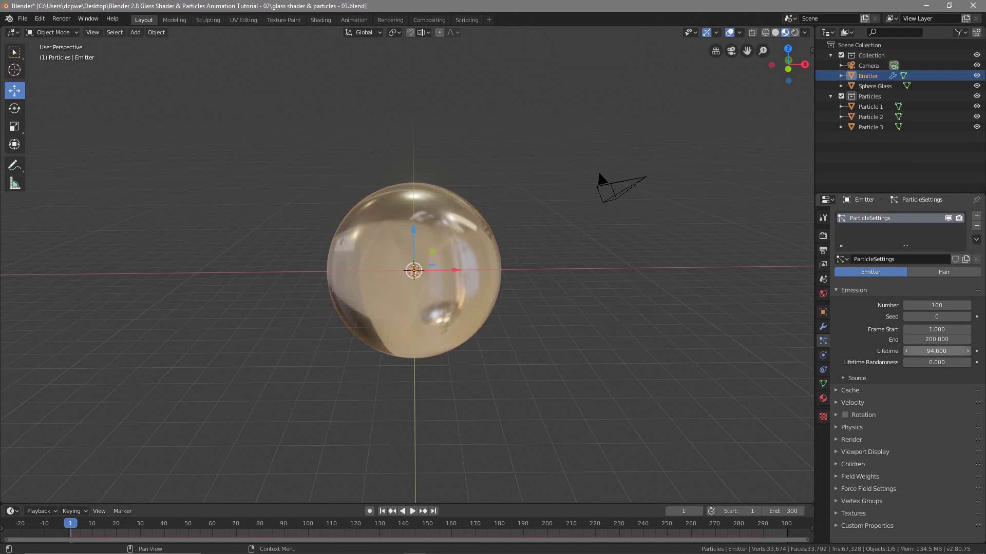
click(937, 352)
text(95)
key(Return)
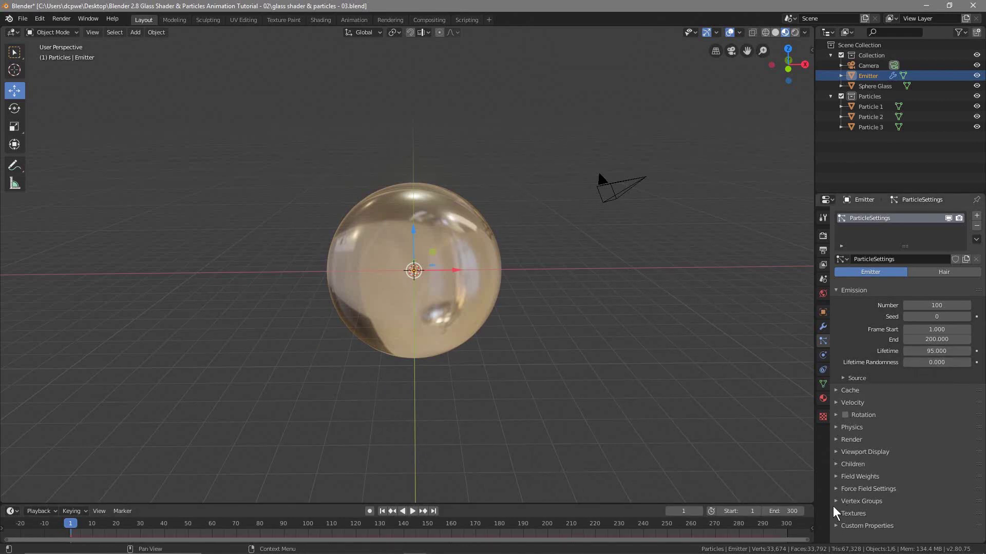
Step: Set the particle system's gravity field weight to 0 and turn off Show Emitter in its render settings
click(842, 477)
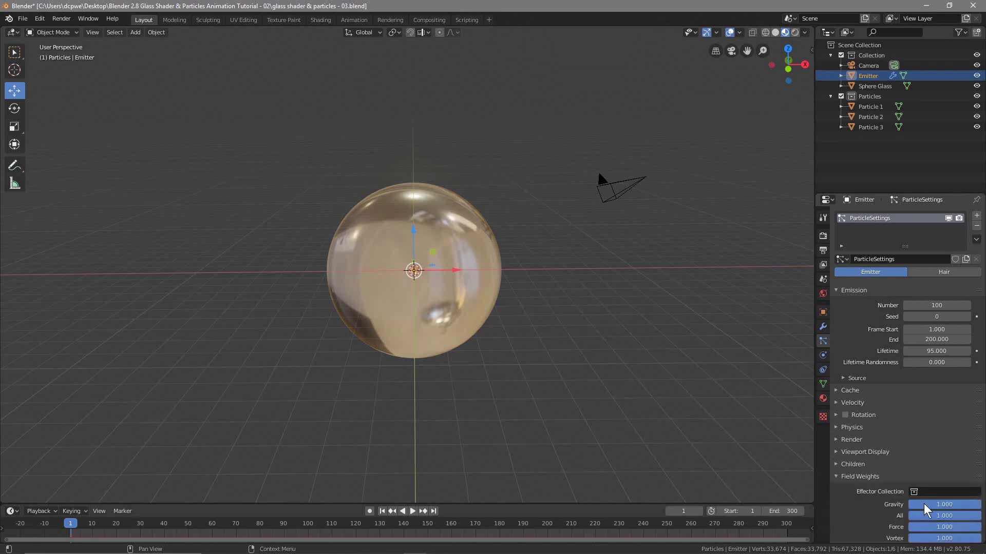
drag(950, 506, 910, 505)
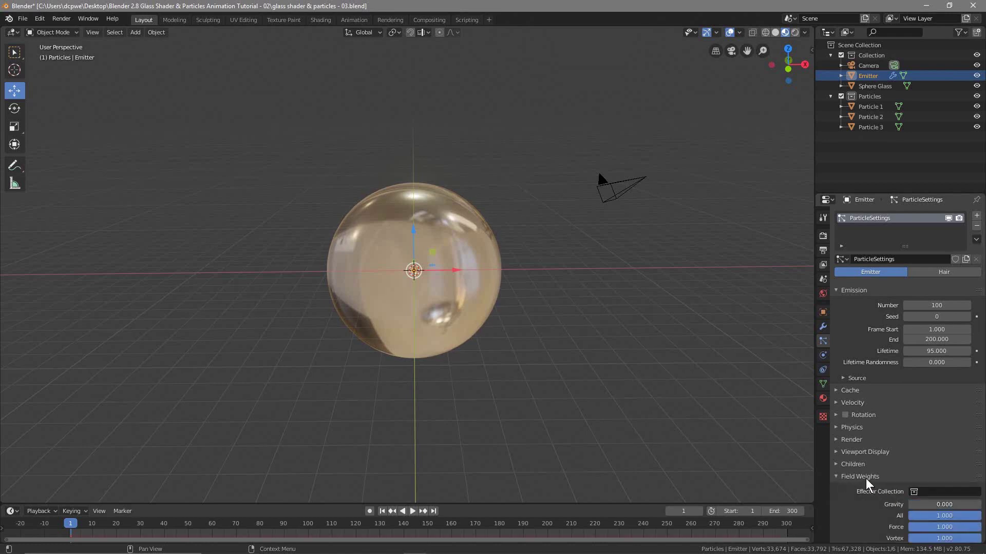
click(838, 440)
scroll(944, 498, down, 3)
click(966, 458)
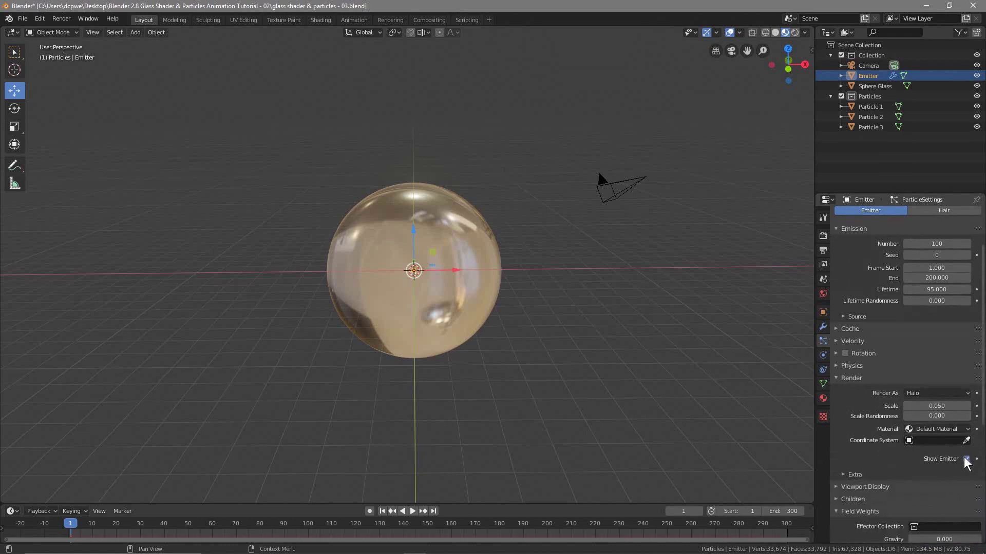
Step: Render the emitter's particles as a collection, using the Particles collection as instances with Pick Random enabled
click(933, 394)
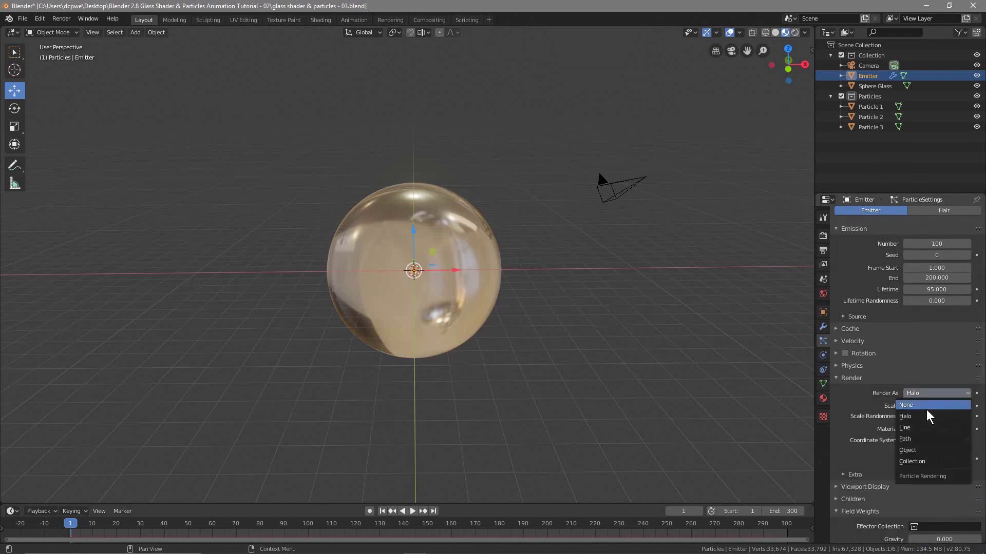
click(924, 463)
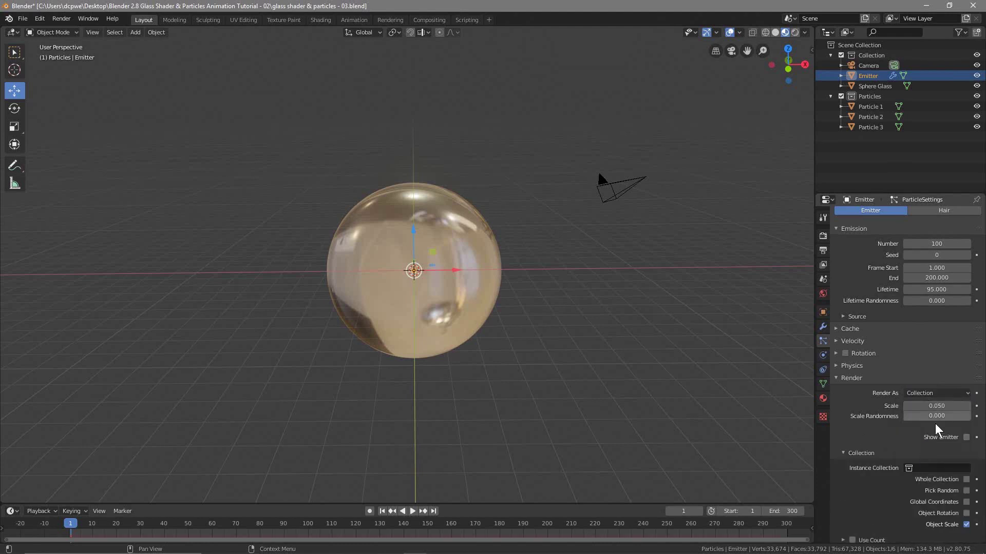
click(920, 468)
click(890, 377)
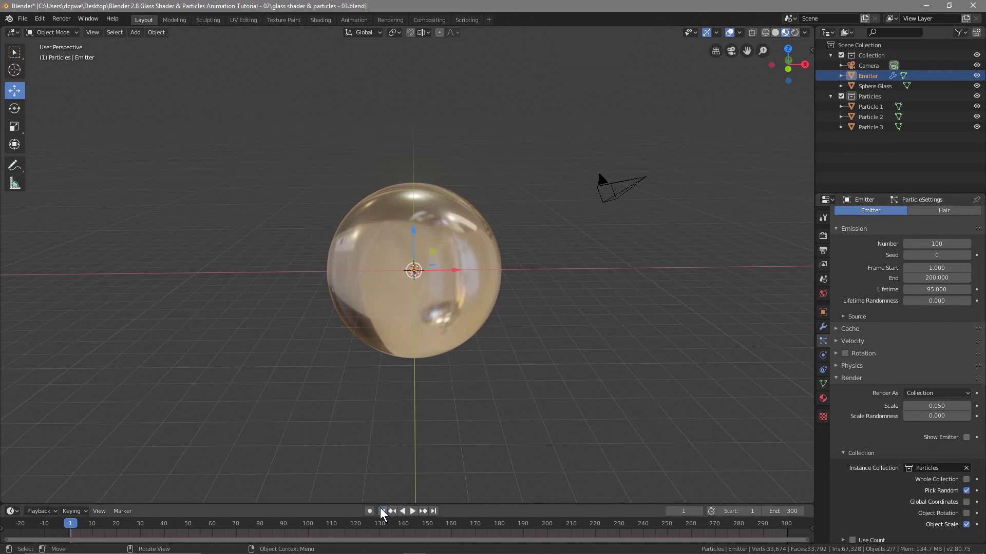
Step: Play the animation with viewport overlays hidden and examine the coloured particles inside the glass sphere up close
click(412, 512)
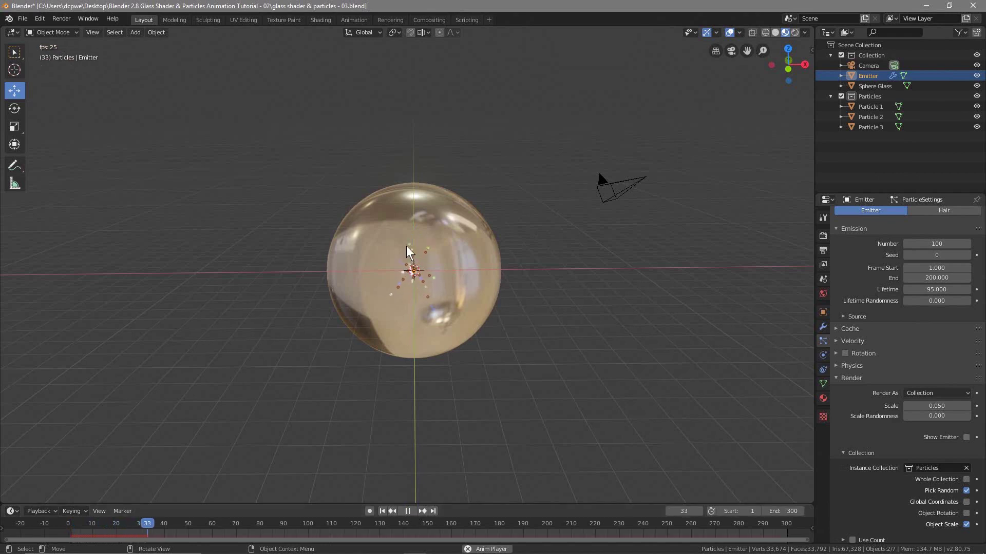
click(729, 32)
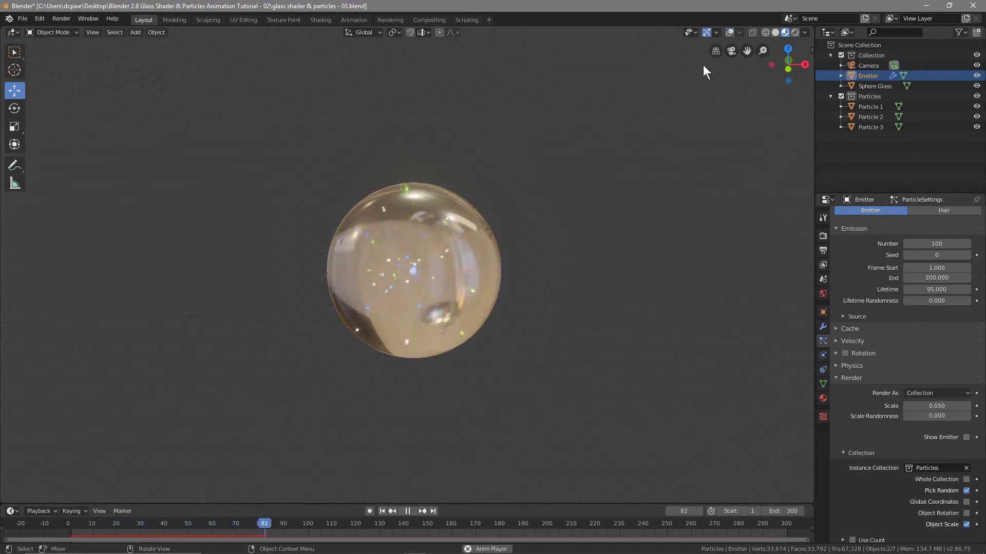
click(728, 31)
click(728, 30)
click(728, 30)
click(728, 30)
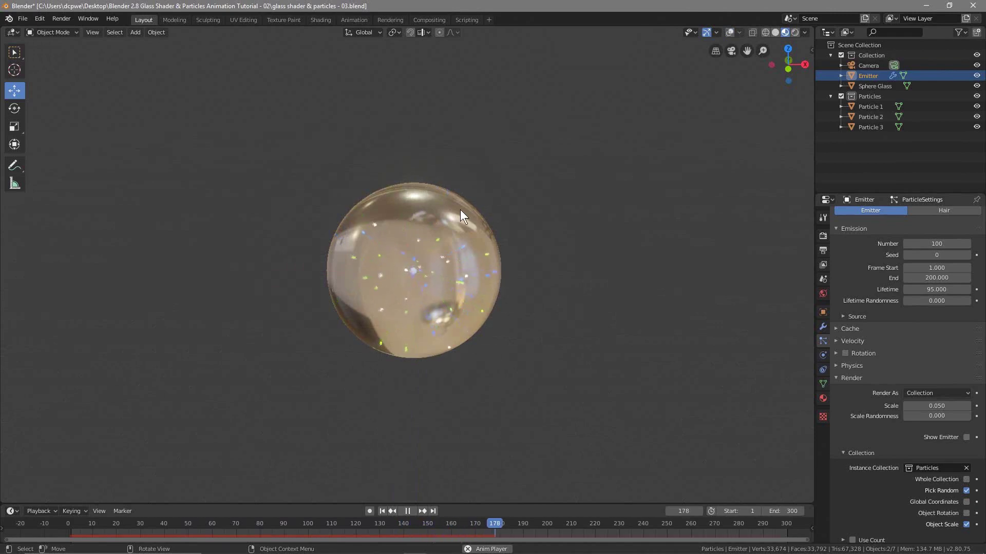
scroll(412, 314, up, 4)
mouse_move(412, 314)
middle_down()
mouse_move(515, 307)
mouse_move(429, 314)
middle_up()
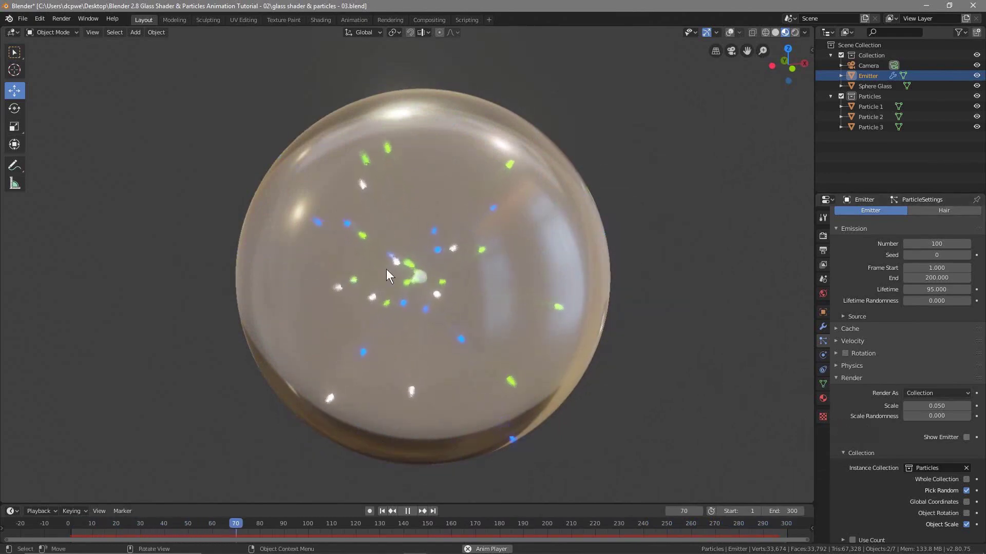
Step: Enable Show Emitter in the particle render settings and disable it in the particle viewport display settings
click(966, 437)
scroll(892, 443, down, 5)
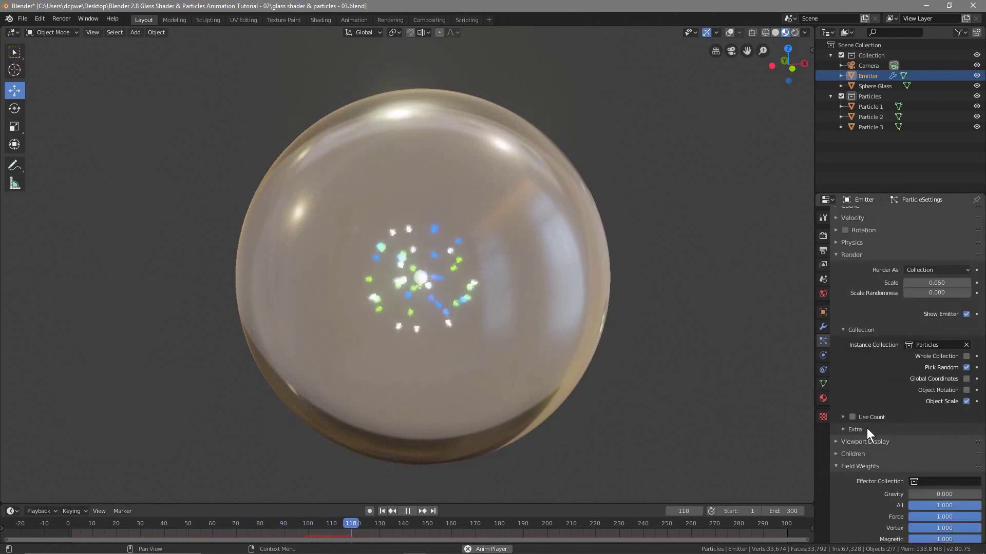
click(843, 442)
scroll(860, 446, down, 5)
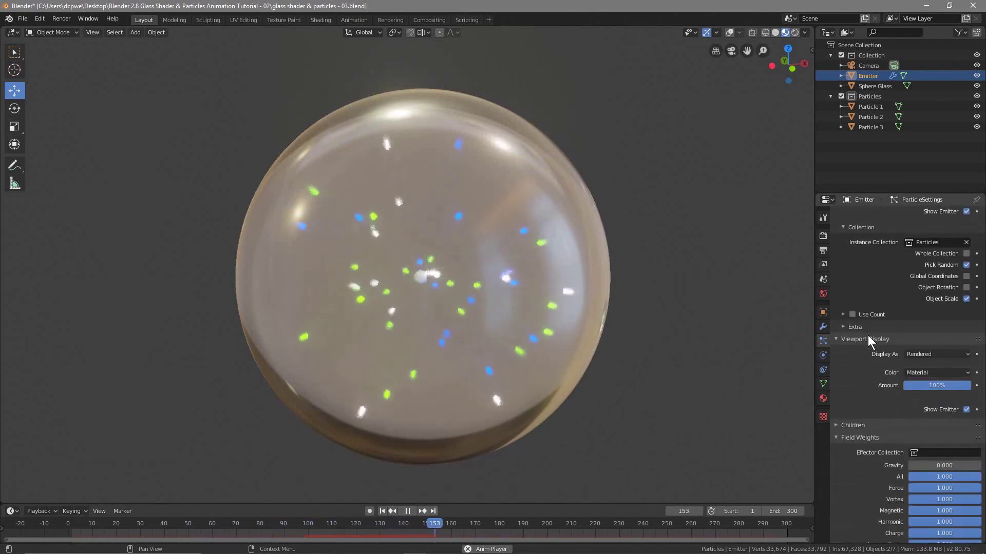
click(967, 410)
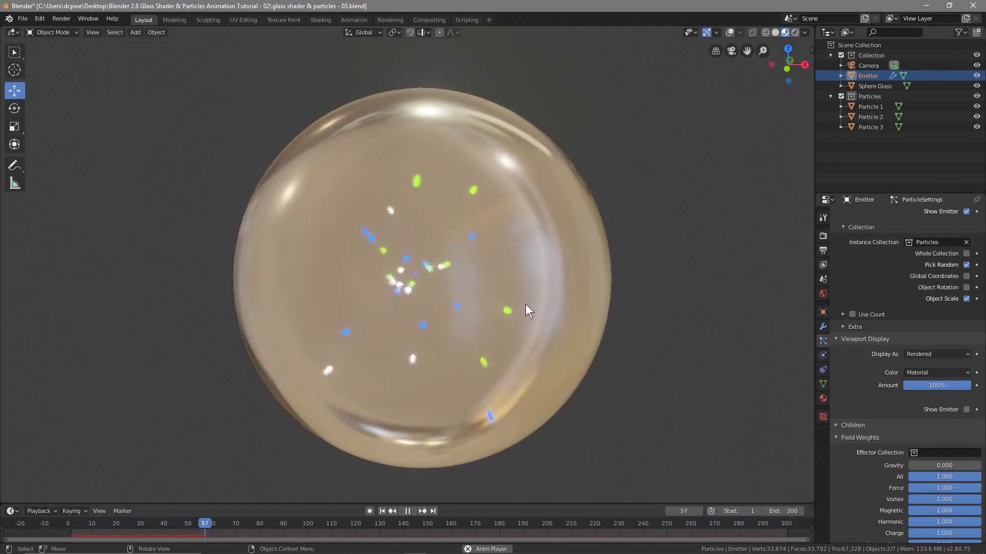
Step: Enable Object Rotation for the instanced particles and set their render scale to 0.03
scroll(921, 324, up, 3)
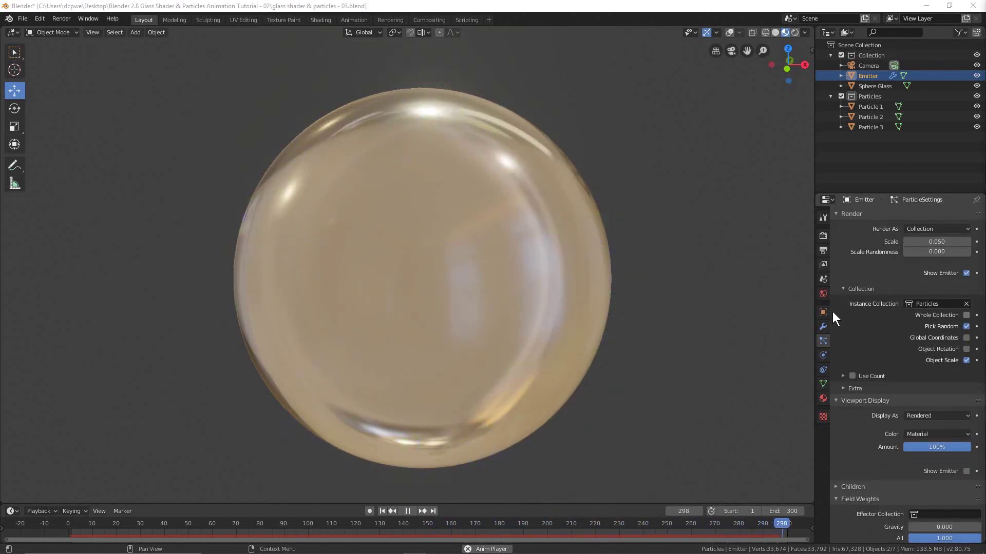
click(887, 350)
scroll(888, 348, up, 3)
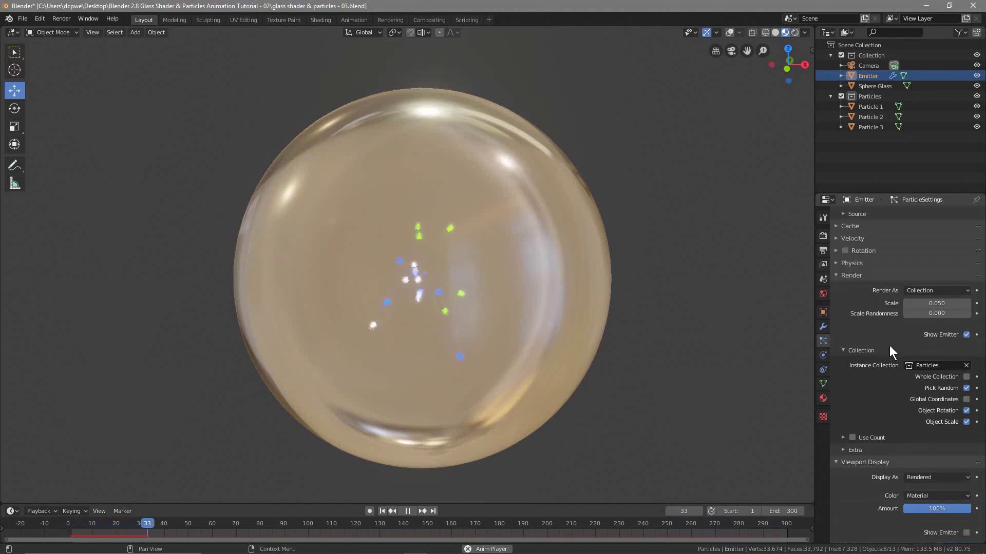
click(907, 303)
click(907, 303)
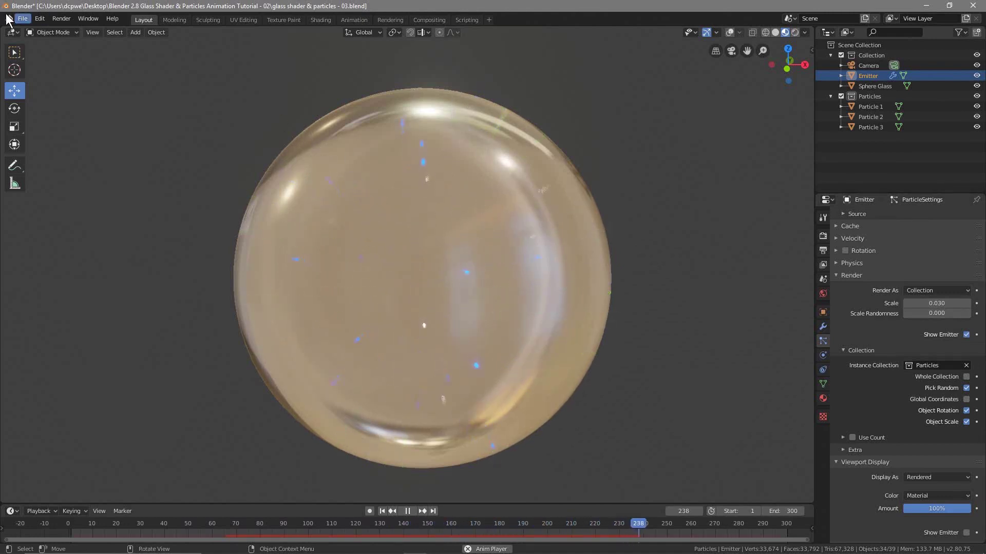
Step: Save the current file and save a new version as glass shader & particles - 04.blend
click(24, 19)
click(33, 87)
click(22, 19)
click(29, 96)
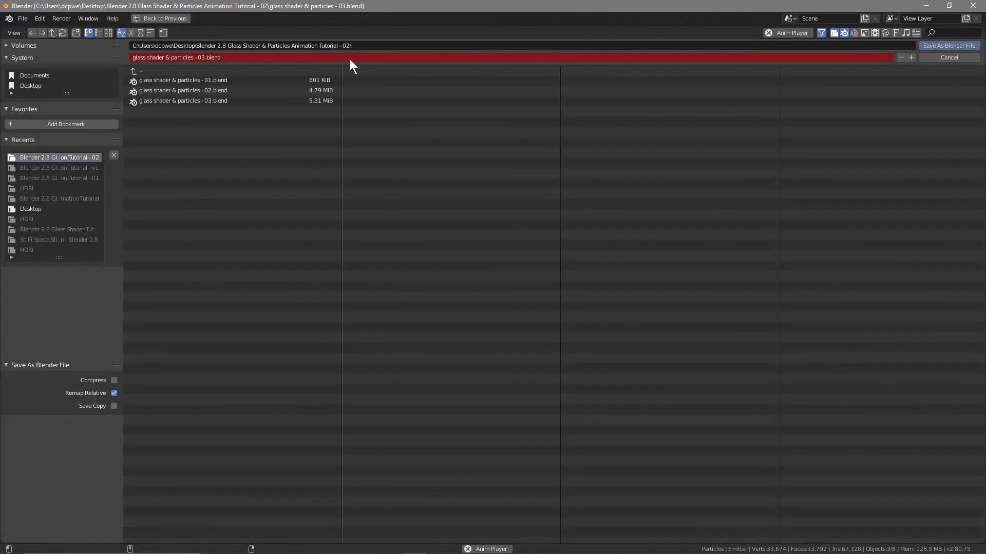
click(910, 57)
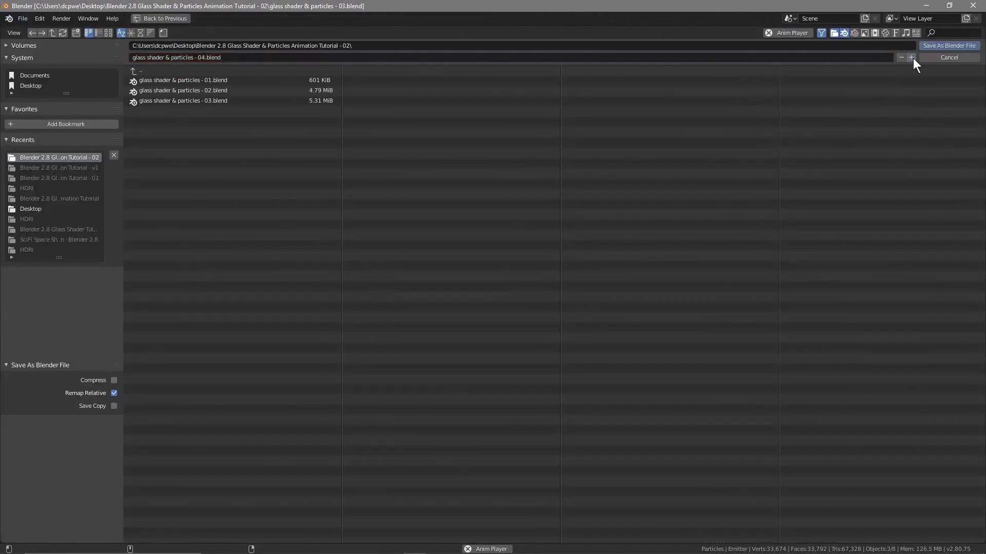
click(947, 45)
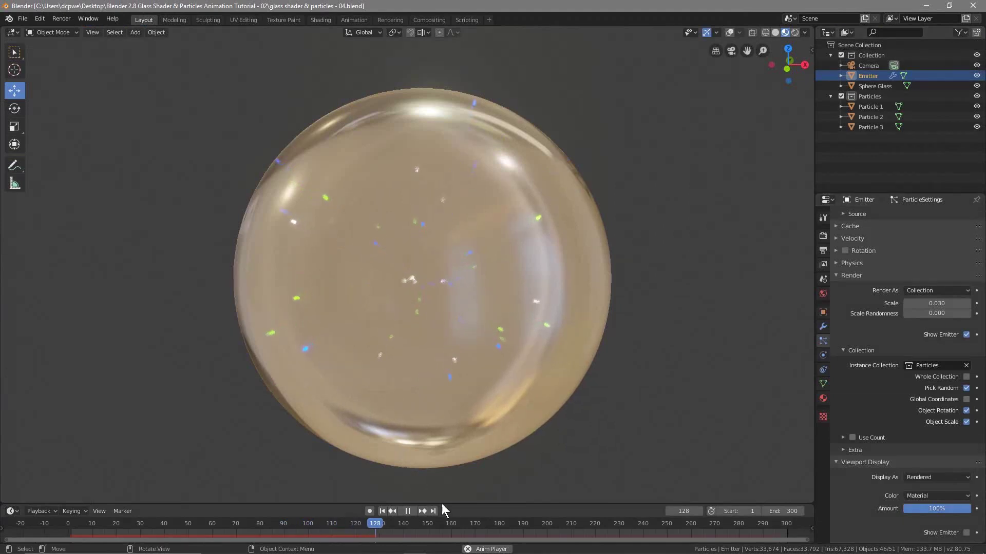
Step: Stop the animation playback and view the environment lighting choices of the viewport shading
key(Escape)
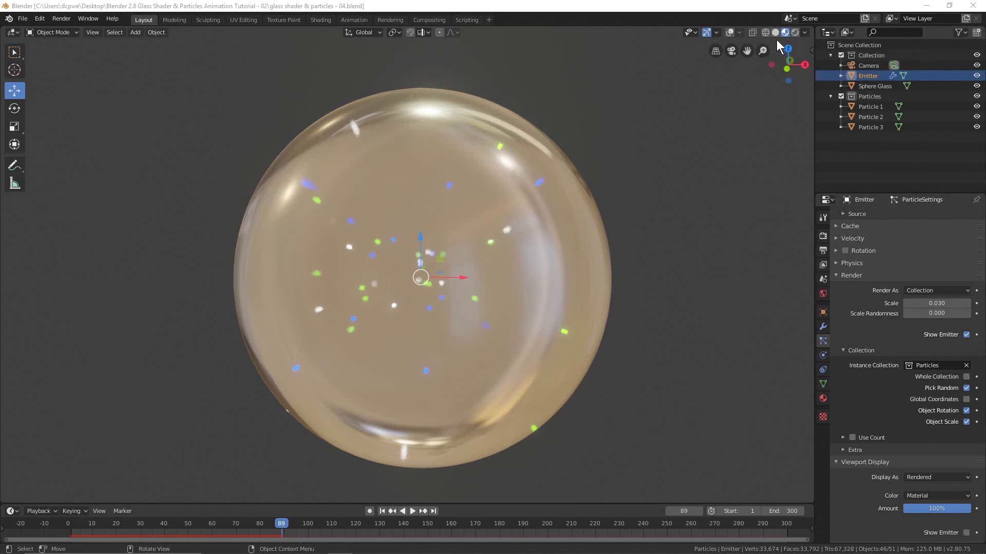
click(805, 31)
click(795, 118)
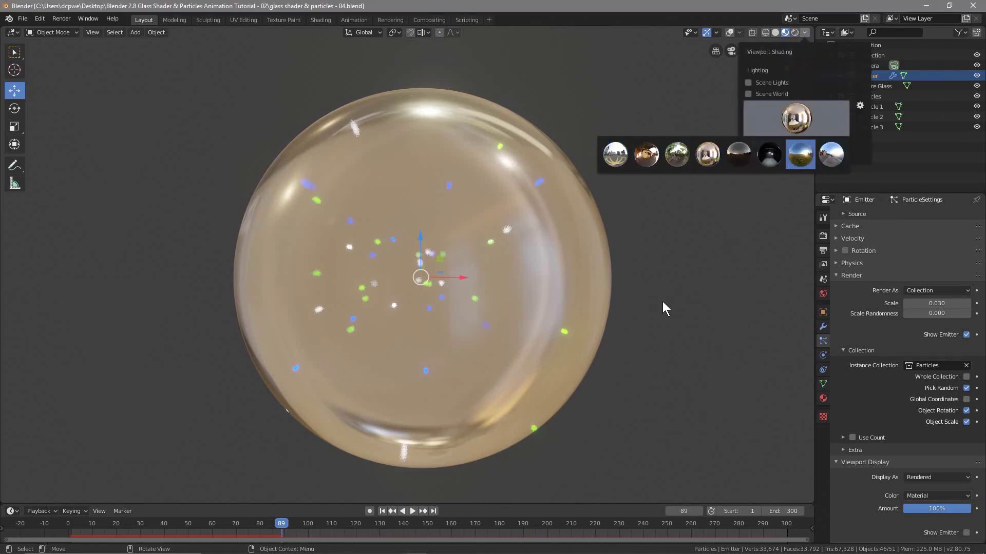
Step: Minimise Blender, switch to Chrome and open hdrihaven.com
click(926, 5)
key(super)
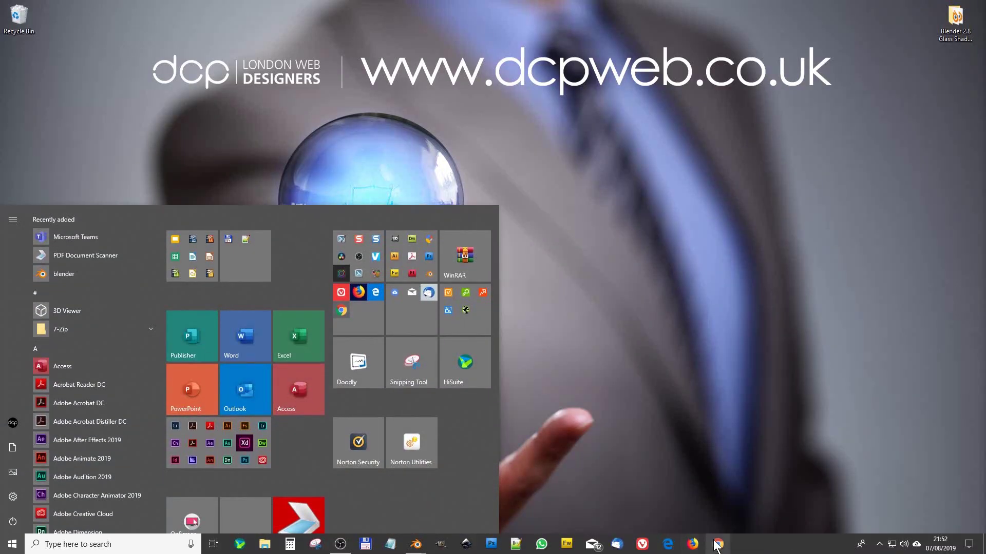
click(718, 544)
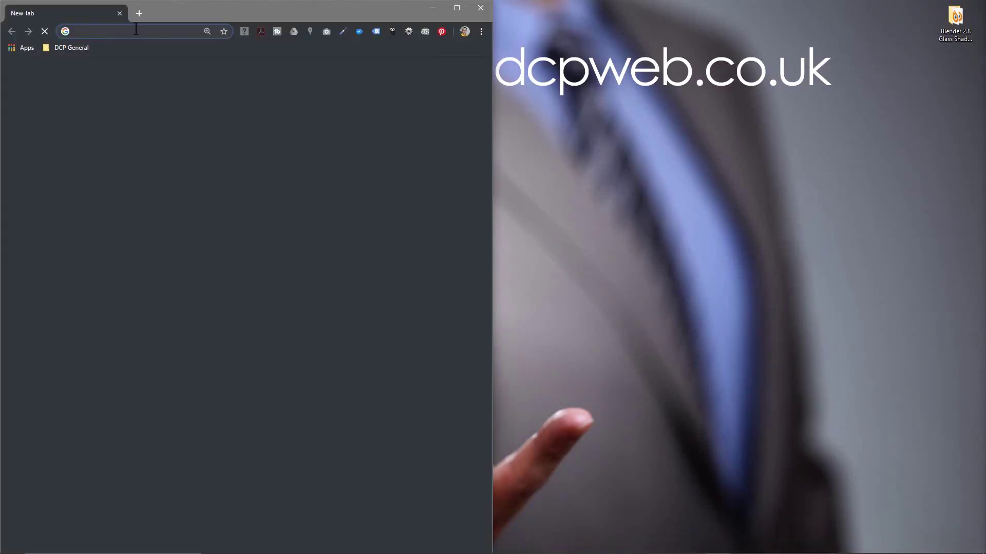
text(hdrihaven.com)
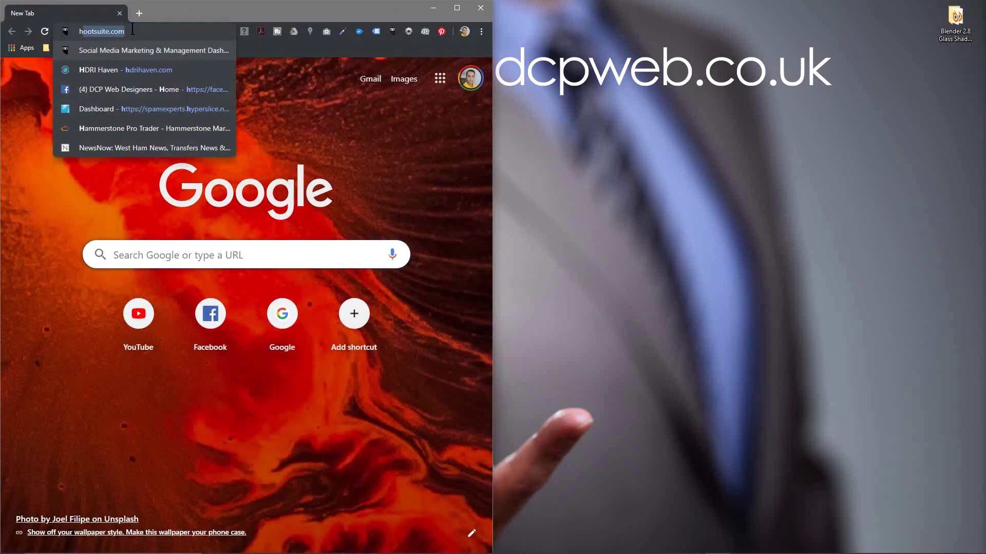
key(Return)
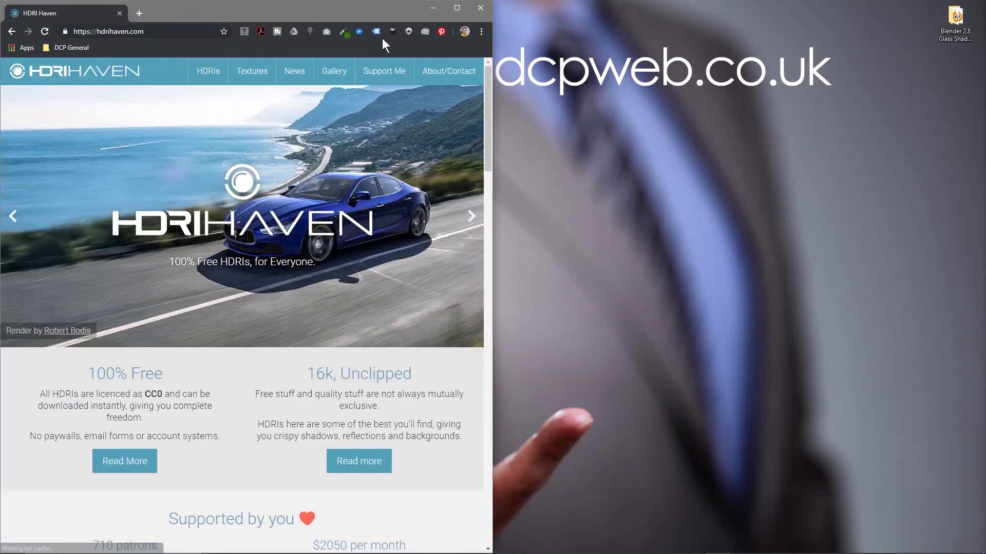
Step: Open the desktop folder Blender 2.8 Glass Shader & Particles Animation Tutorial - 02 beside the browser
click(954, 22)
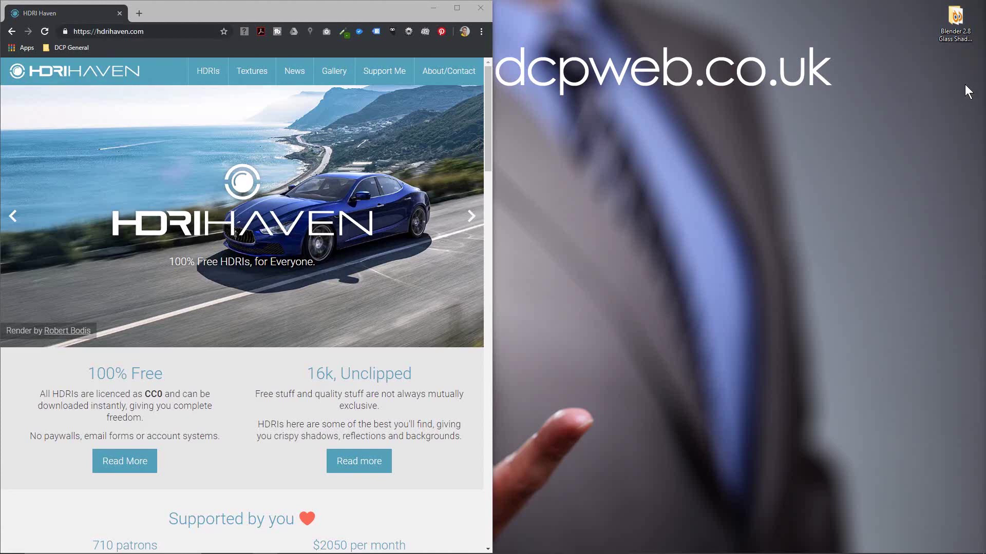
key(super+Left)
key(super+Left)
key(Return)
Step: Create a new folder named HDRI inside the project folder and open it
right_click(657, 224)
mouse_move(752, 354)
click(802, 359)
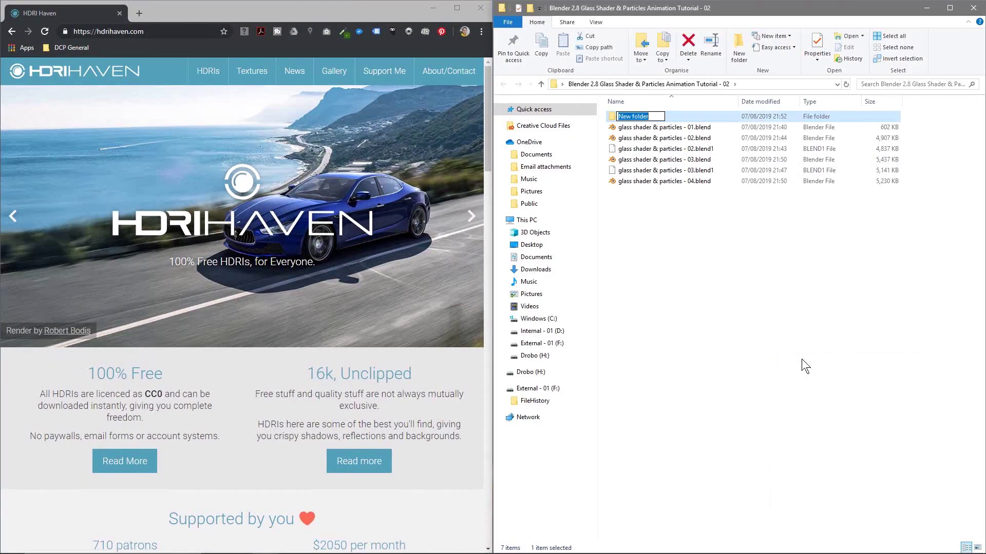
text(HD)
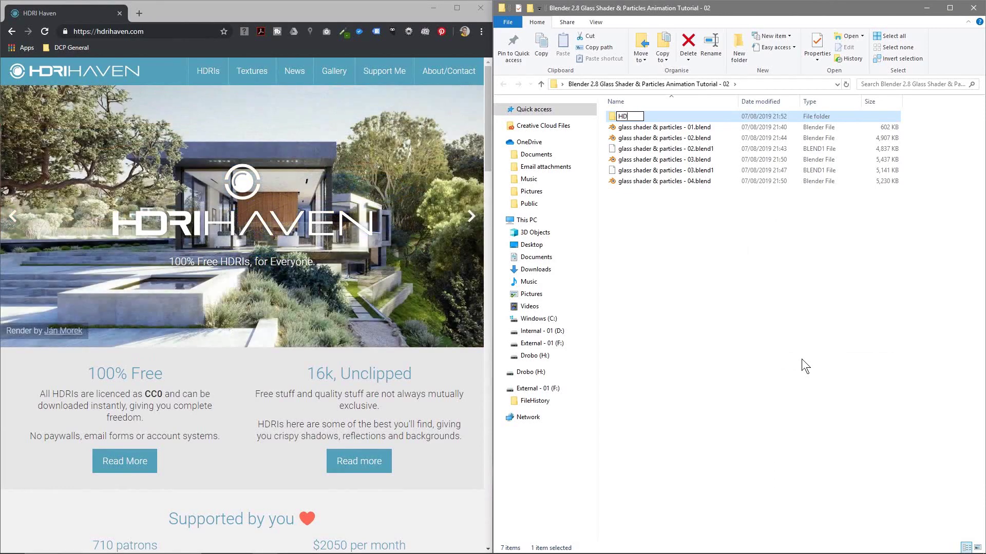
text(RI)
key(Return)
key(Return)
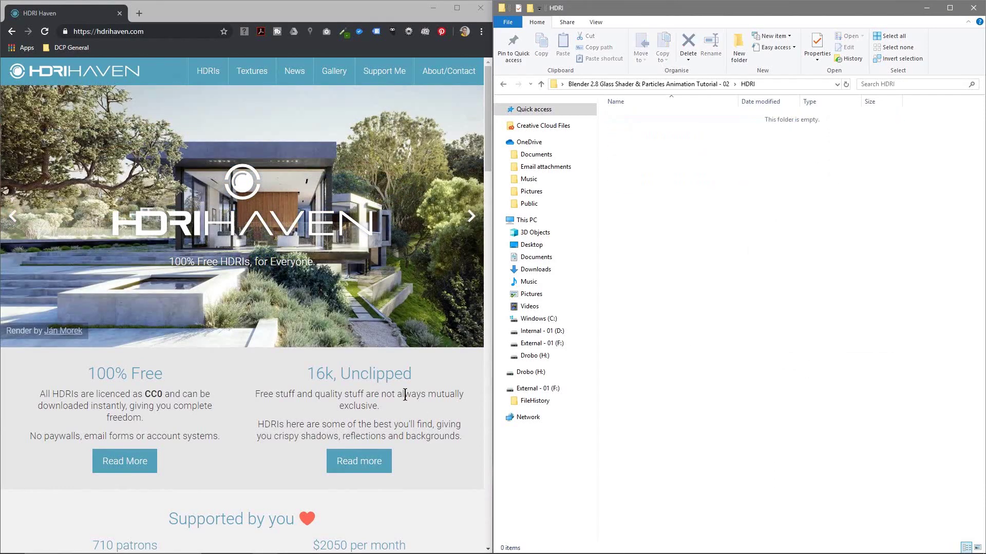
Step: Browse the HDRI Haven library to the Night category and open the Shanghai Bund HDRI
scroll(234, 457, down, 5)
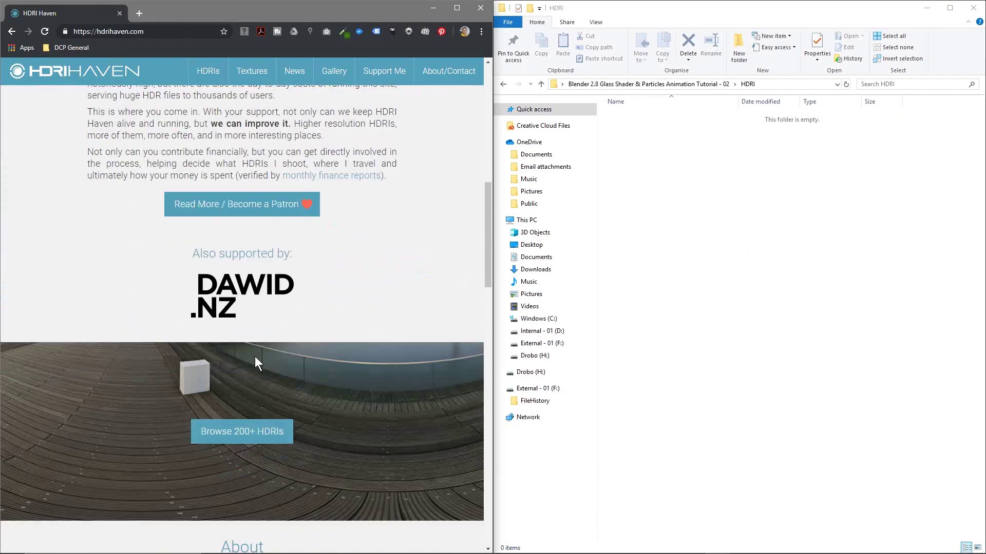
scroll(255, 308, down, 5)
click(255, 229)
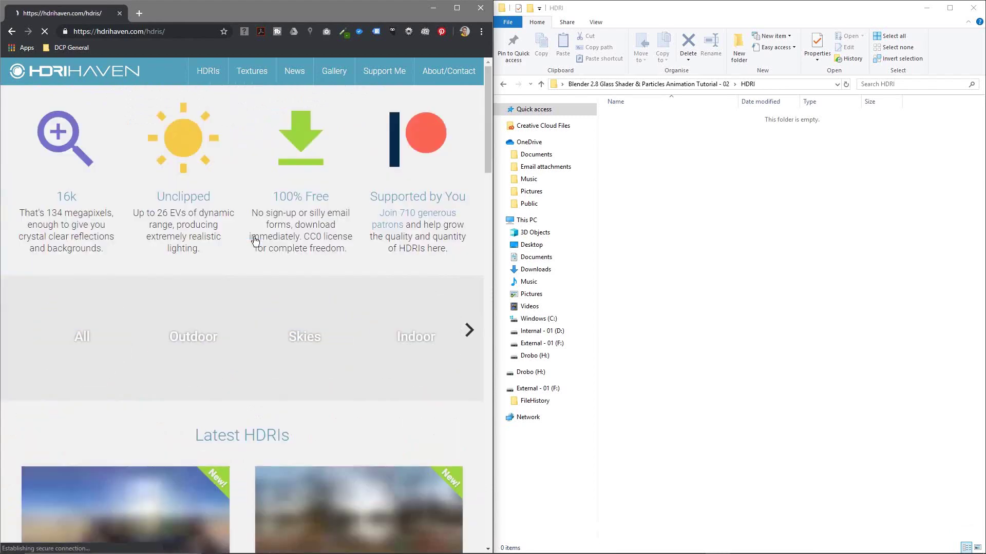
click(468, 330)
click(474, 331)
click(474, 330)
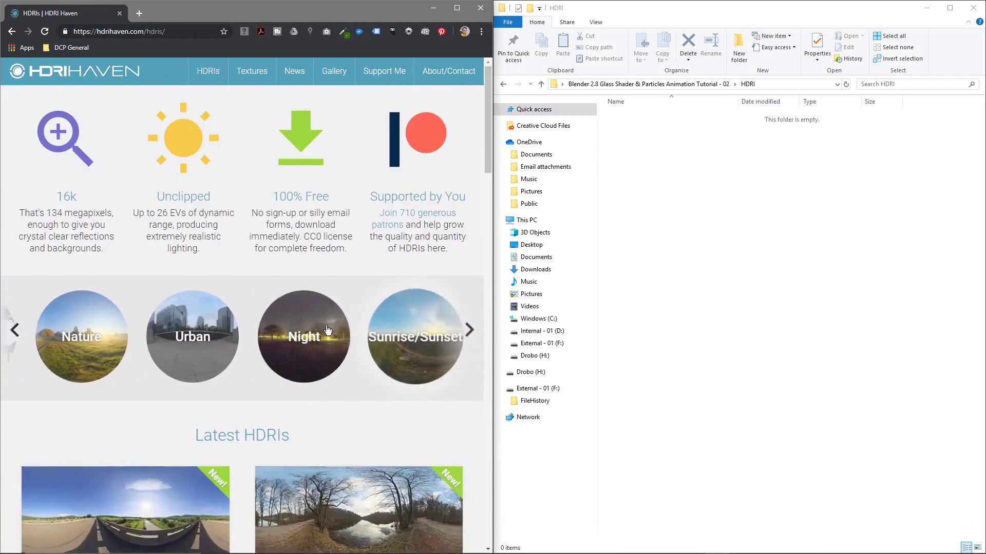
click(328, 333)
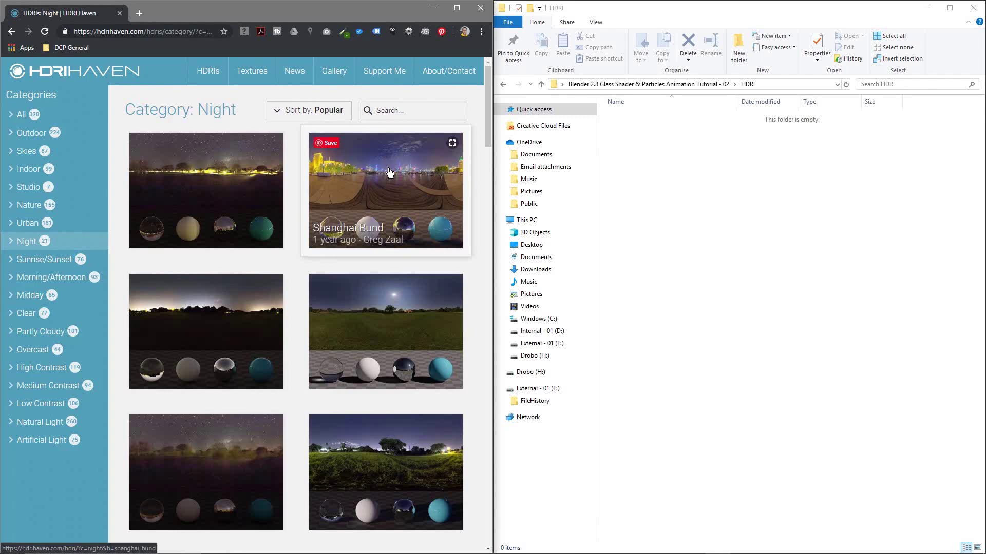
click(389, 172)
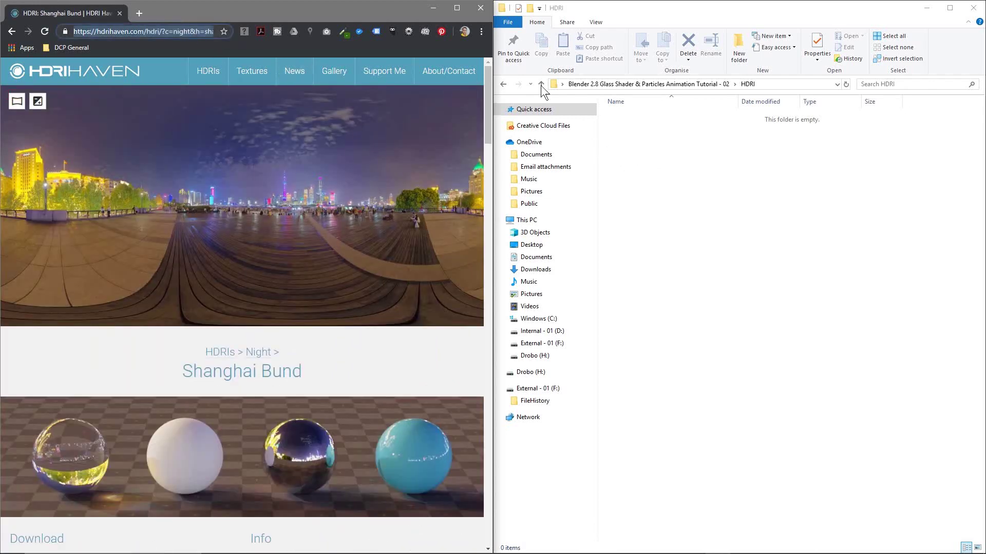
Step: Return to the project folder and create a text document named notes.txt in it
click(505, 84)
right_click(683, 217)
mouse_move(757, 351)
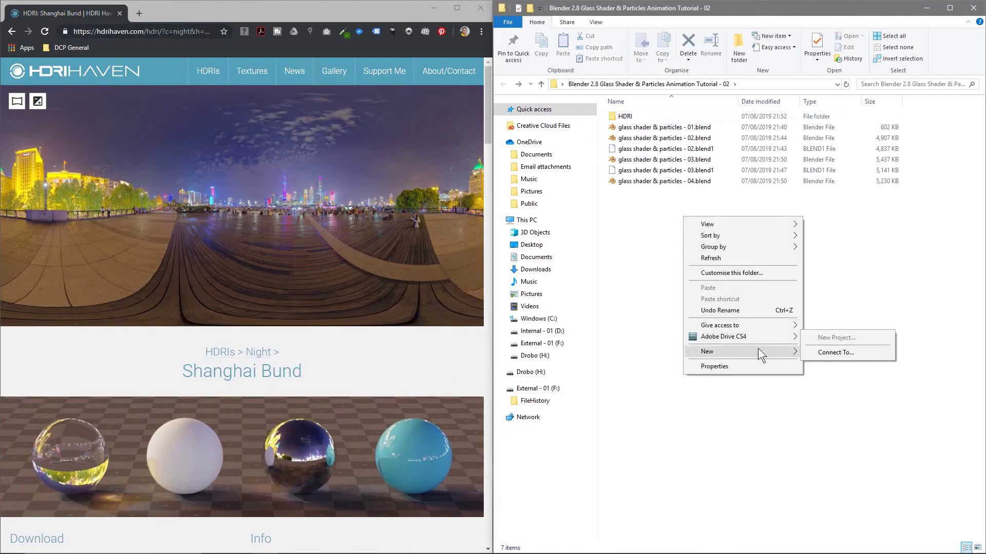
click(836, 481)
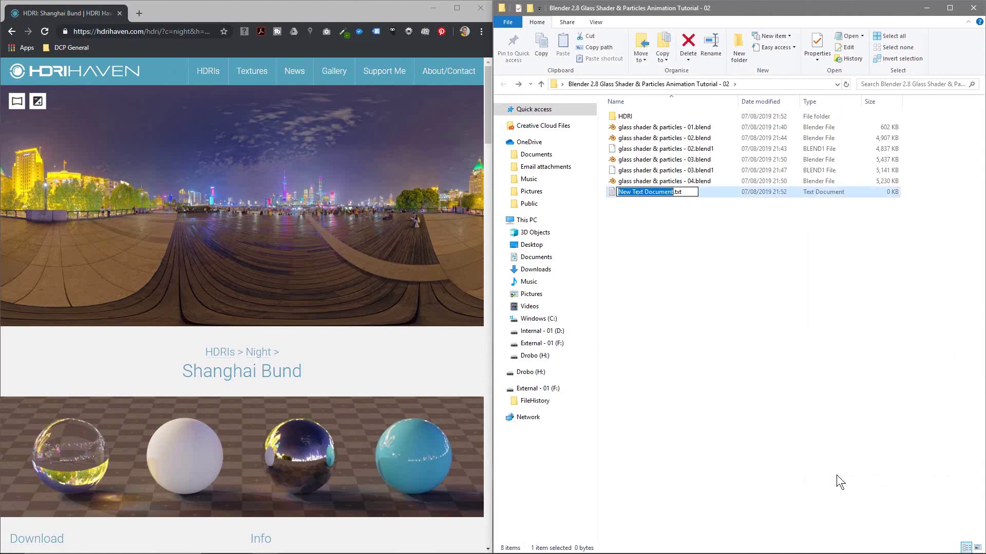
text(notes)
key(Return)
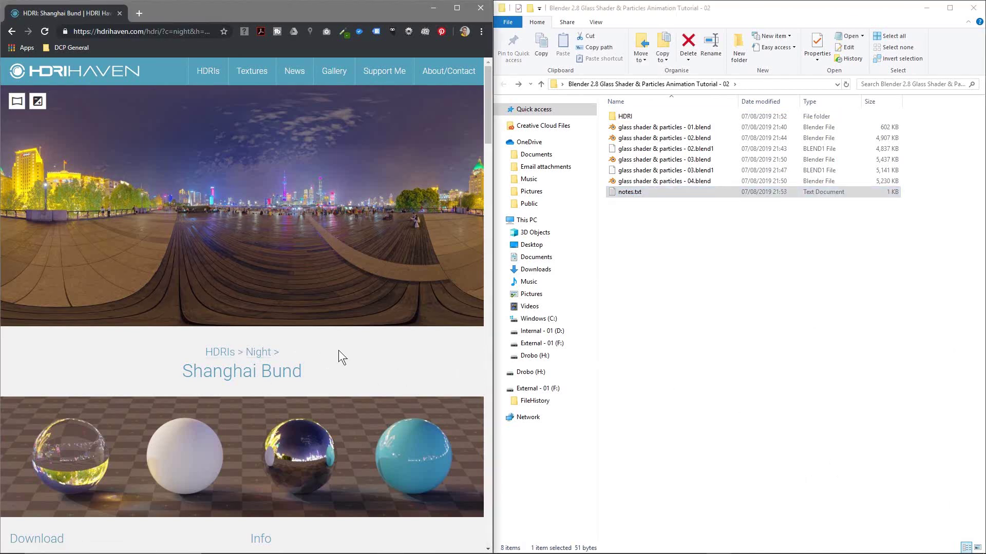
Step: Download the 4k HDR version of the Shanghai Bund HDRI
scroll(339, 353, down, 10)
scroll(165, 272, up, 3)
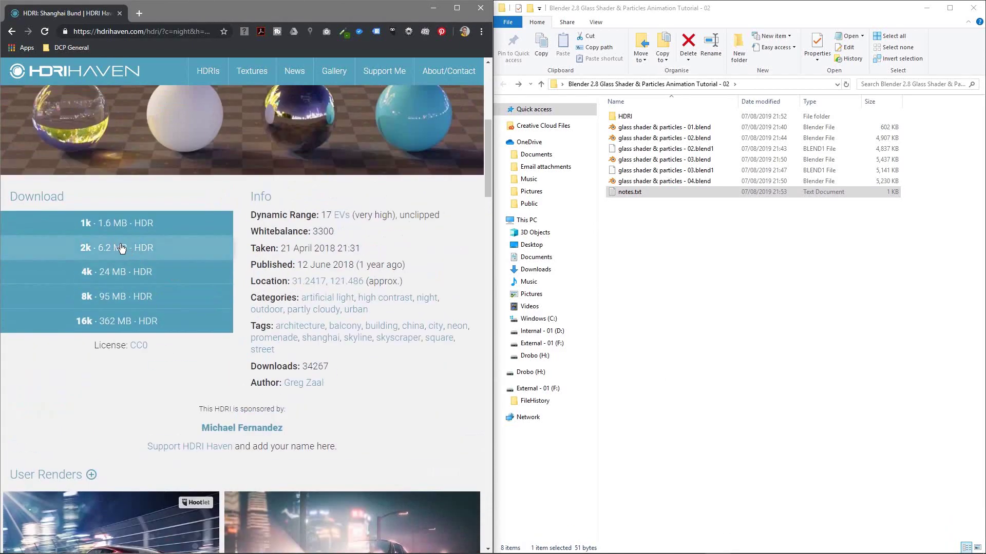
click(102, 271)
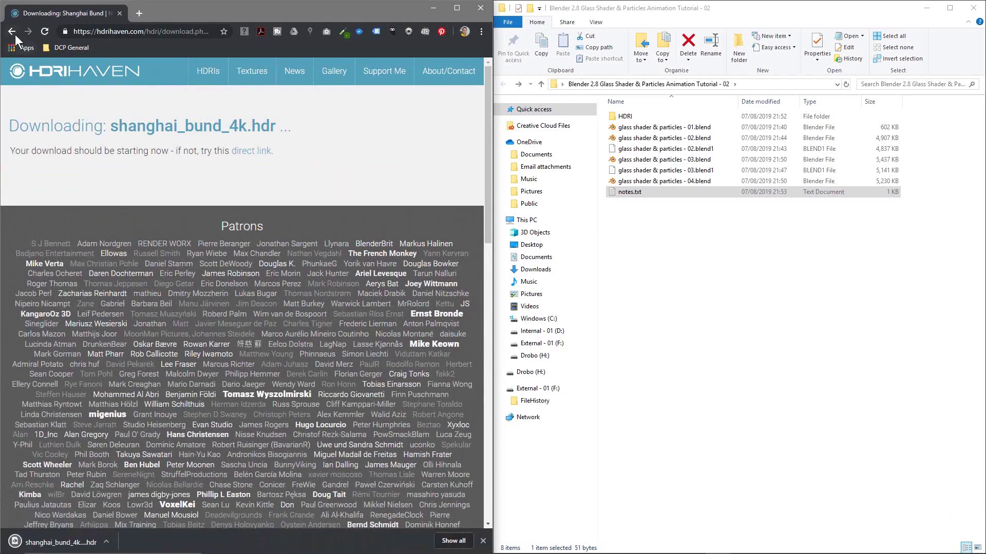
Step: Browse the Natural Light and High Contrast categories of the HDRI library and open the Satara Night HDRI
click(13, 33)
click(12, 32)
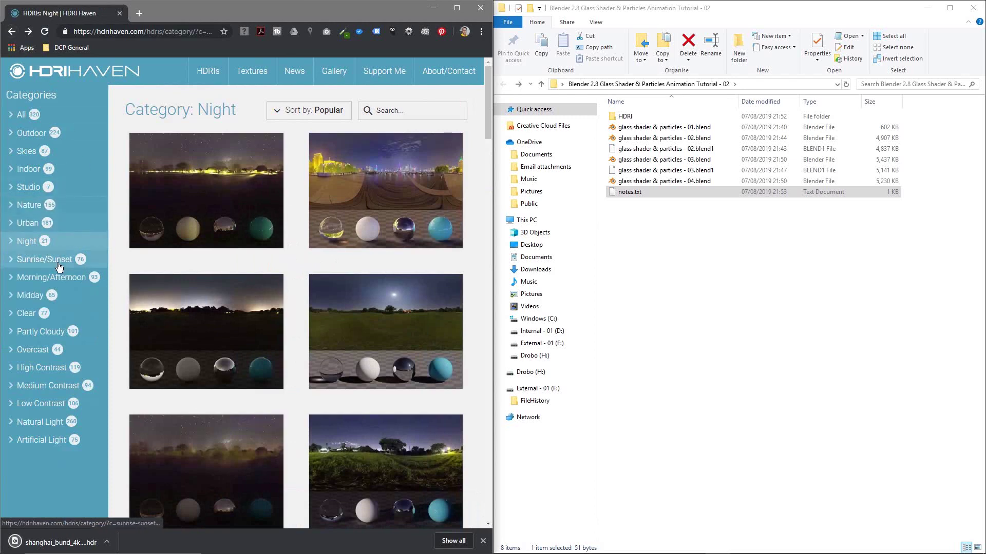
click(38, 426)
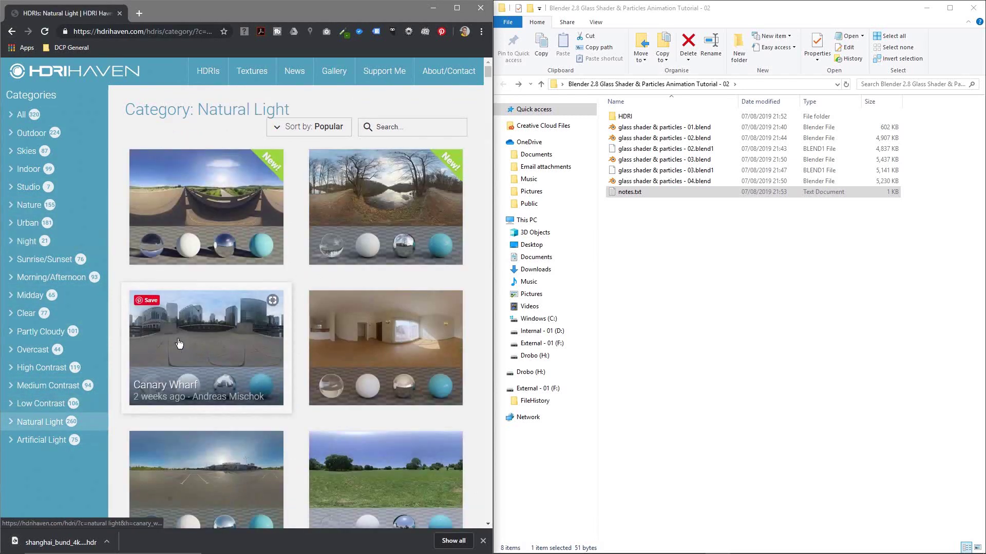
scroll(223, 343, down, 2)
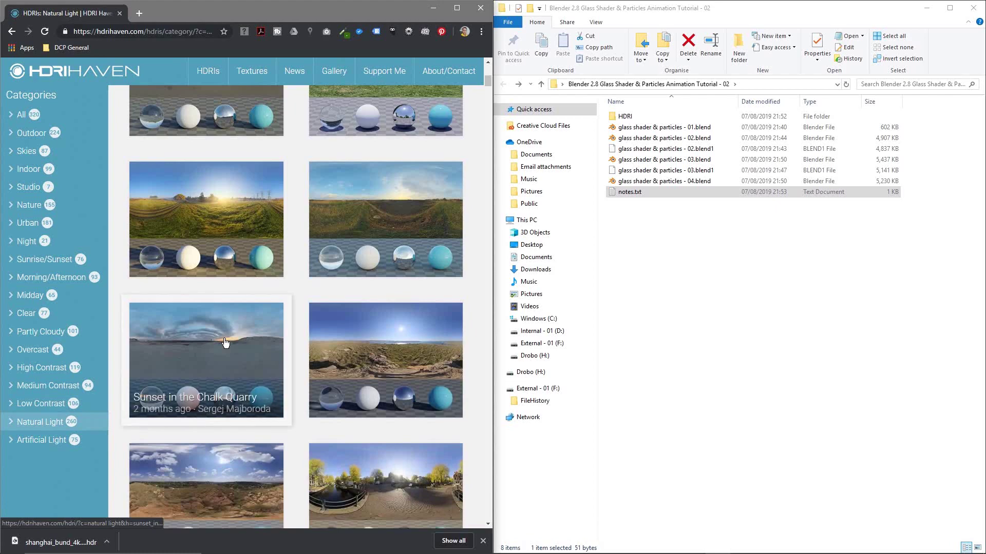
click(41, 368)
scroll(267, 370, down, 5)
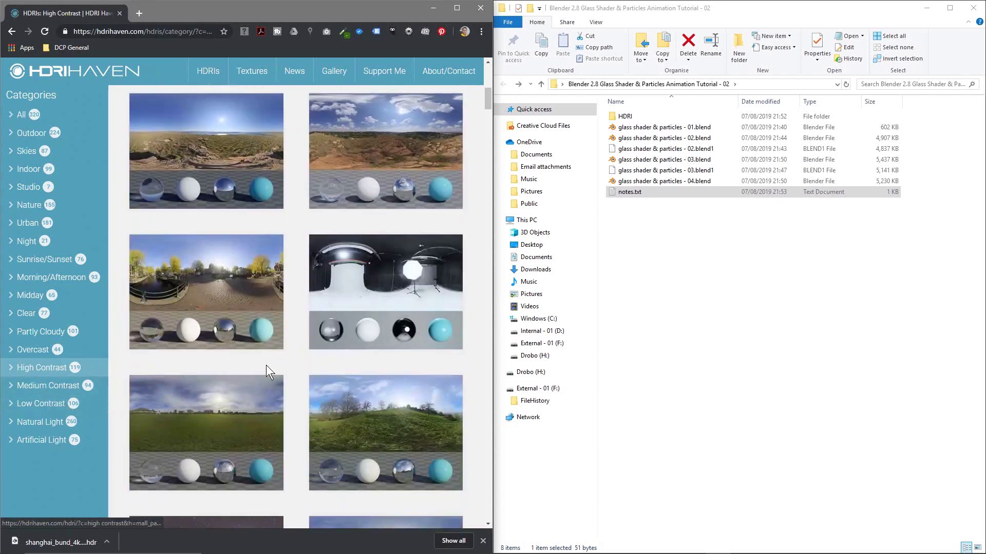
scroll(267, 370, up, 3)
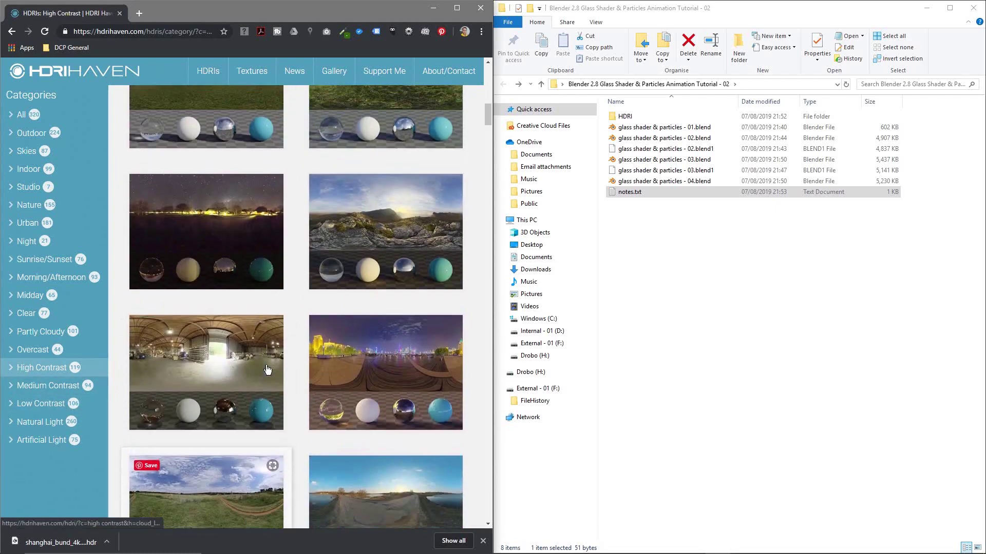
click(216, 231)
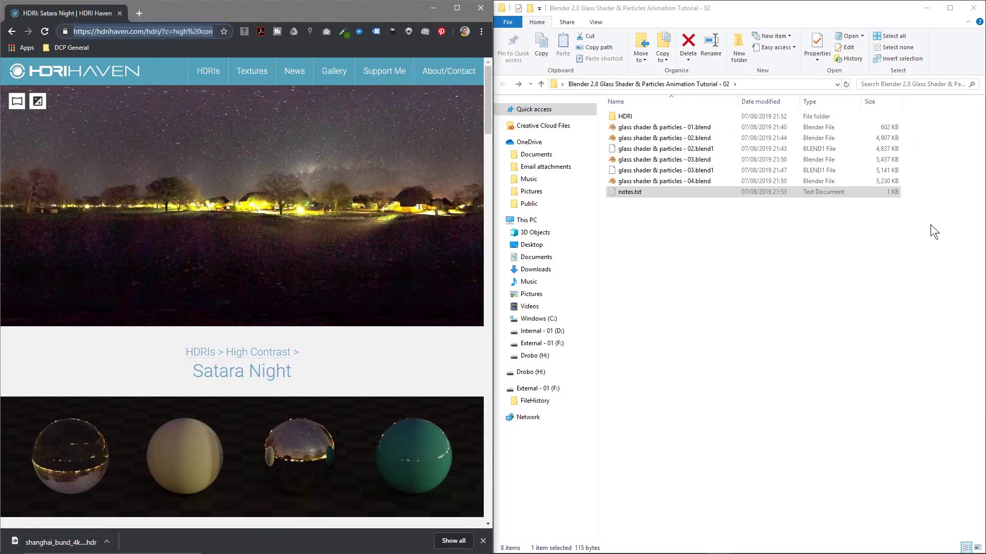
Step: Download the 4k HDR version of the Satara Night HDRI
click(340, 350)
scroll(308, 355, down, 8)
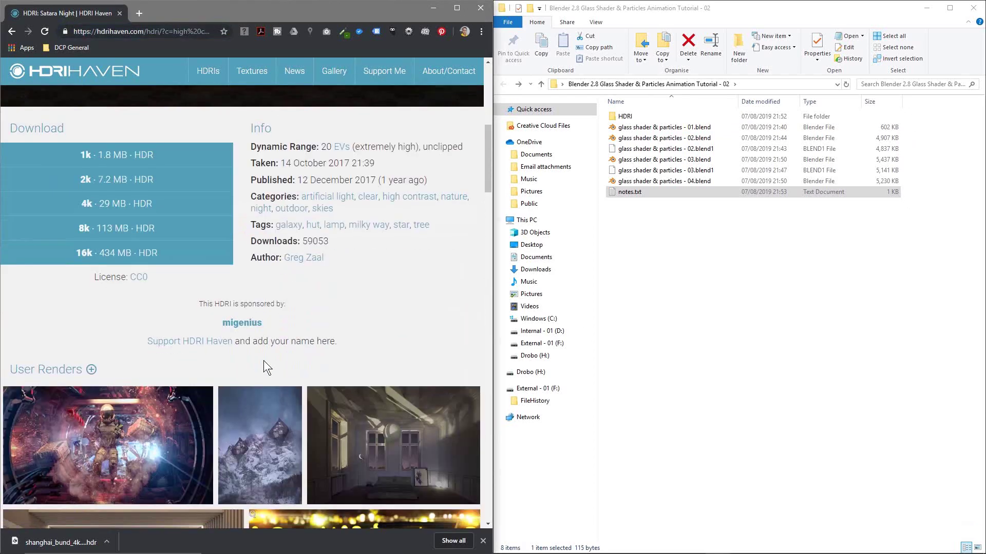
click(126, 207)
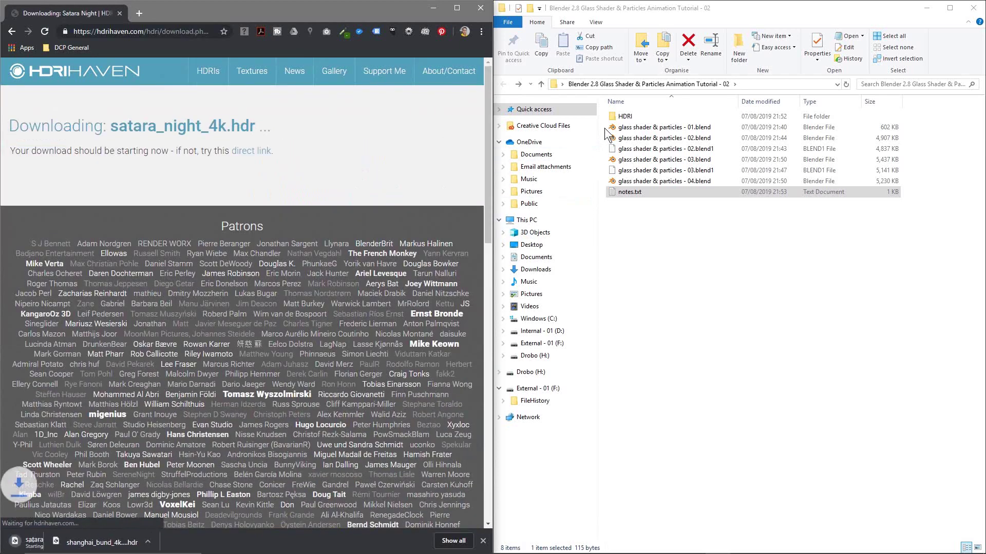
Step: Open the project's HDRI folder, and close both the browser and the folder window
click(622, 121)
double_click(621, 121)
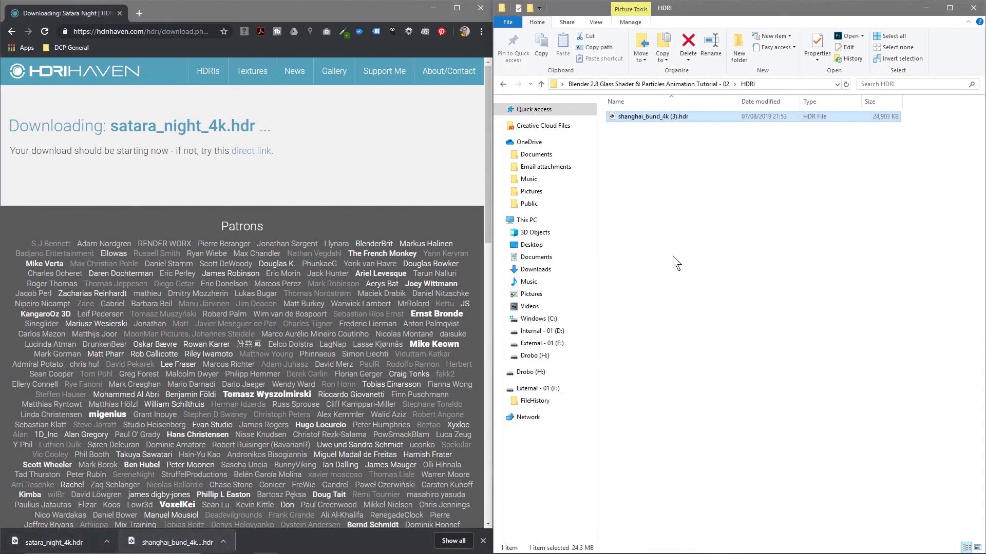
click(480, 6)
click(973, 8)
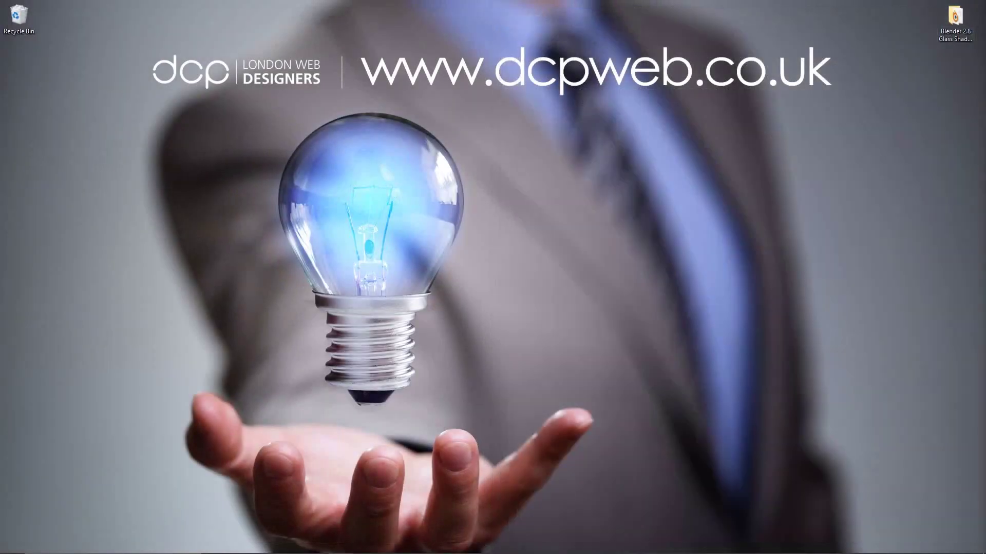
Step: Switch to the Blender file glass shader & particles - 04.blend and show the World shader nodes in the Shading workspace
mouse_move(415, 544)
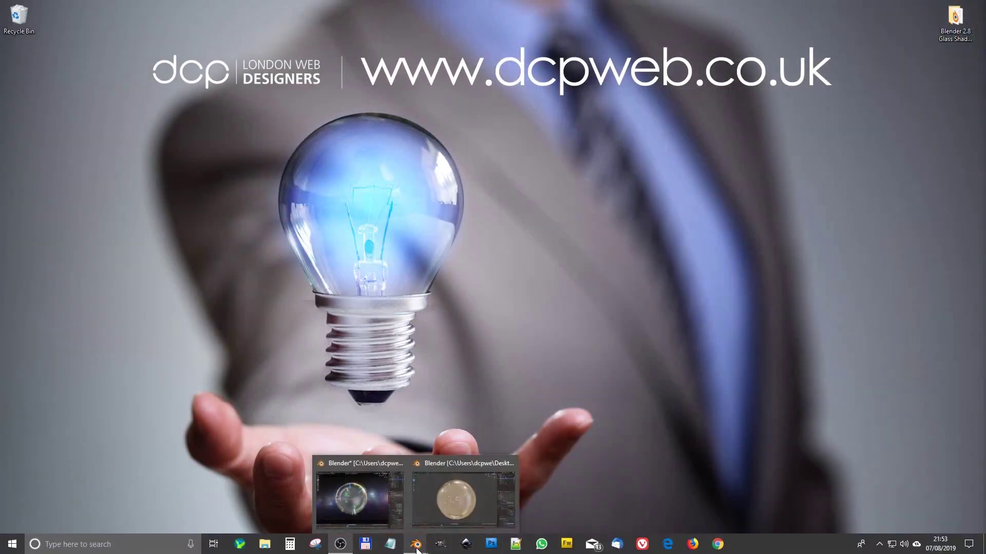
click(389, 521)
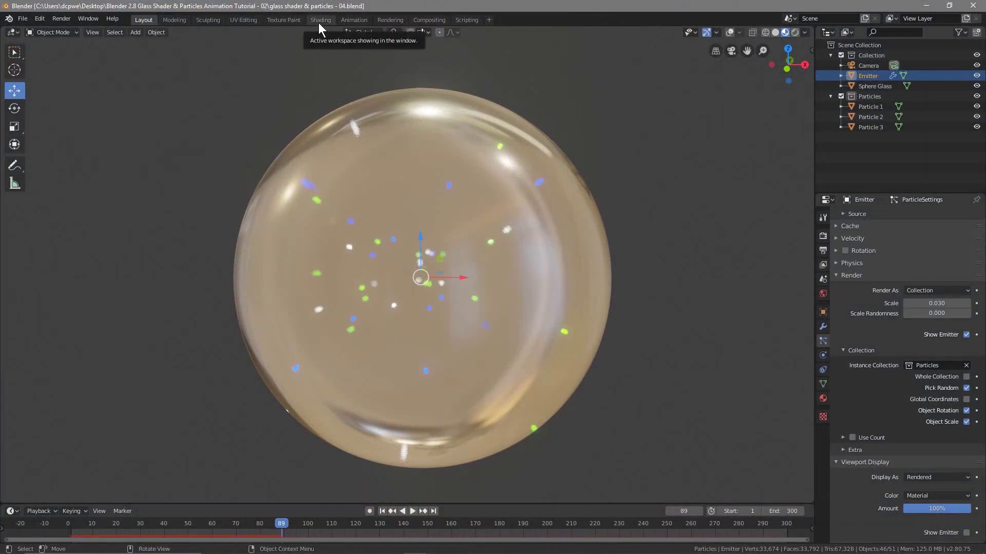
click(318, 22)
click(189, 329)
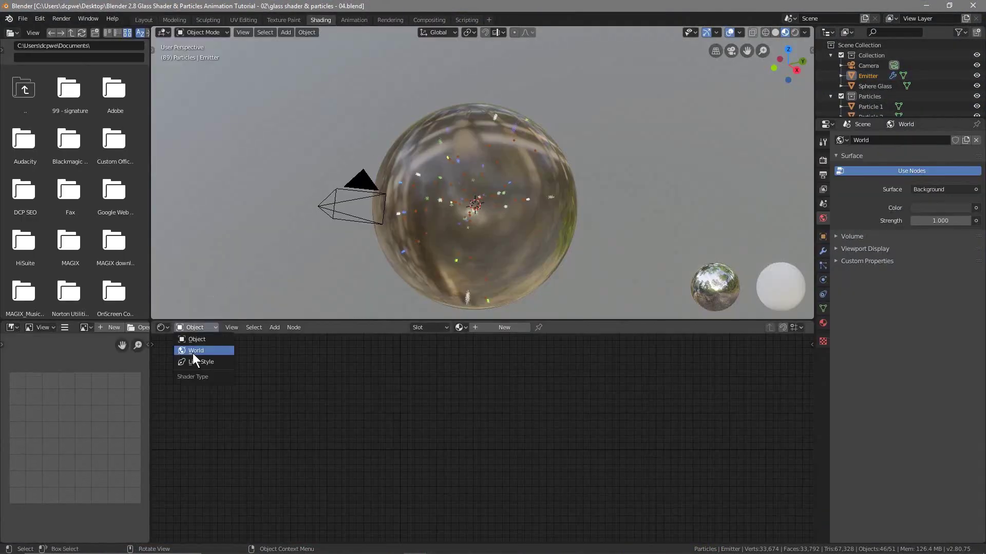
click(193, 353)
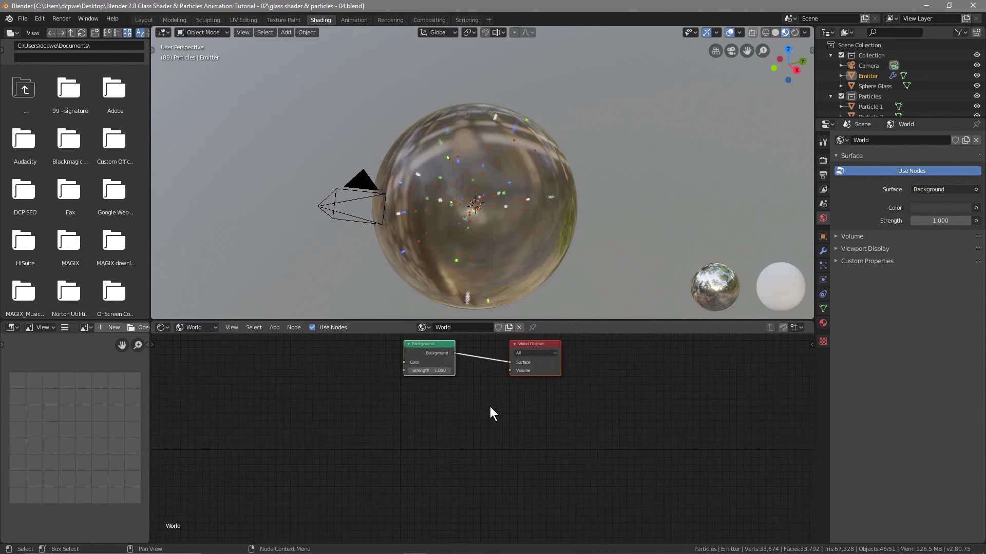
Step: Move the world's Background node to the upper left of the World Output node
scroll(508, 367, down, 3)
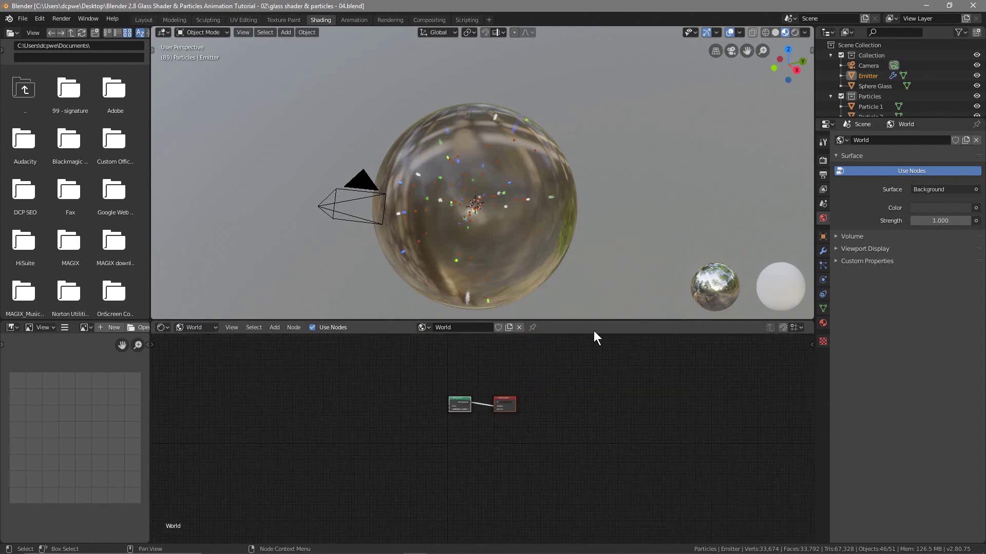
scroll(544, 380, down, 3)
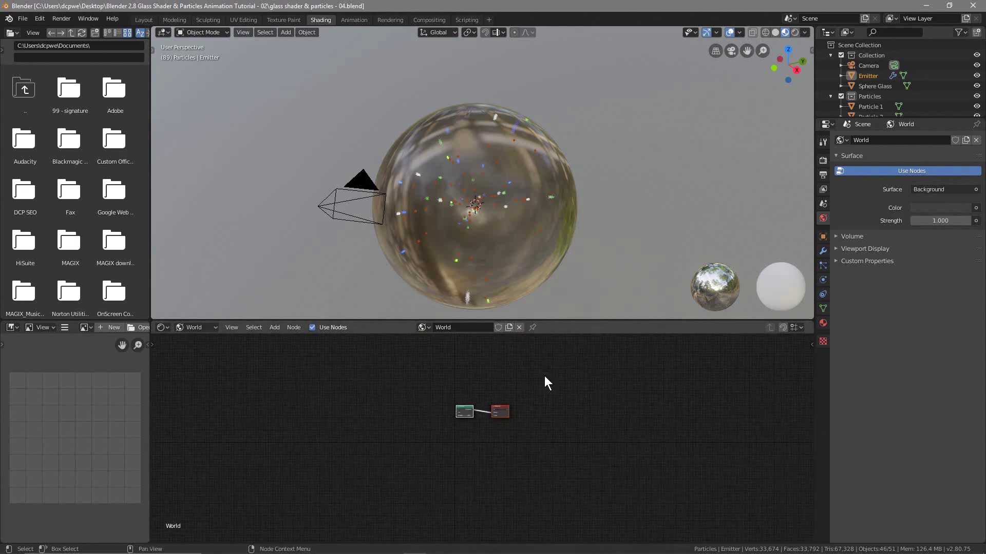
scroll(453, 419, up, 14)
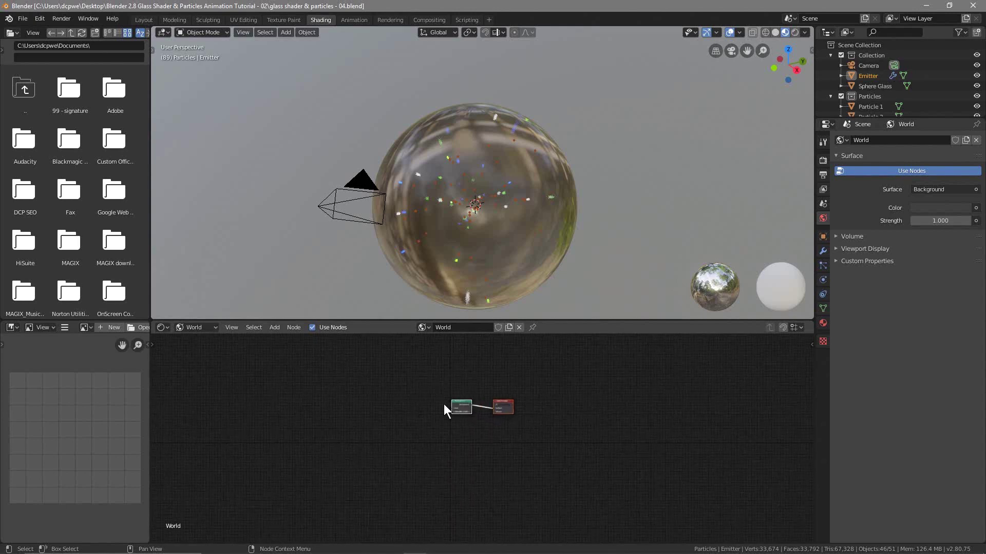
middle_drag(467, 392, 590, 414)
scroll(593, 419, up, 1)
drag(584, 414, 623, 390)
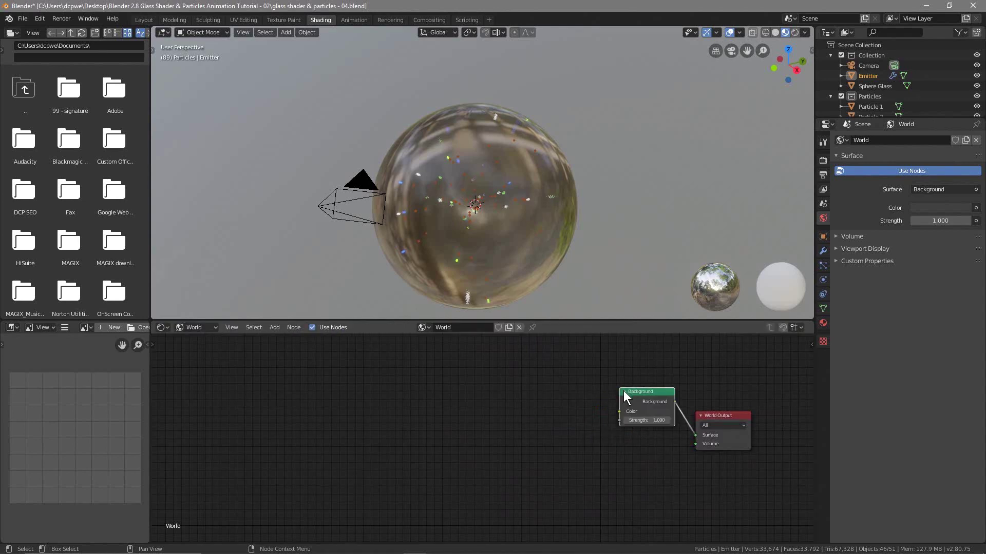
scroll(643, 422, up, 2)
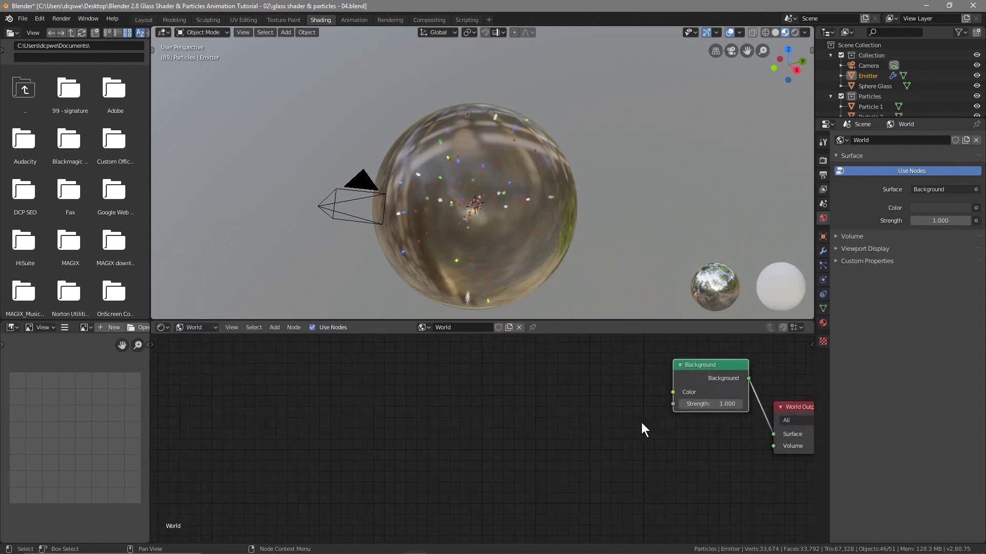
middle_drag(644, 424, 568, 420)
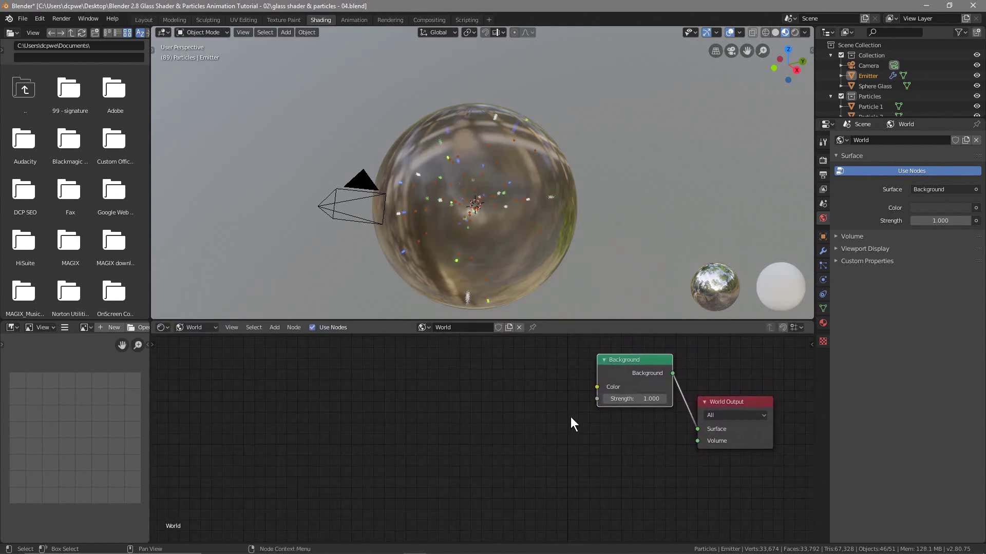
Step: Add a second Background shader below the first and connect it to the World Output's Volume input
key(shift+a)
mouse_move(553, 447)
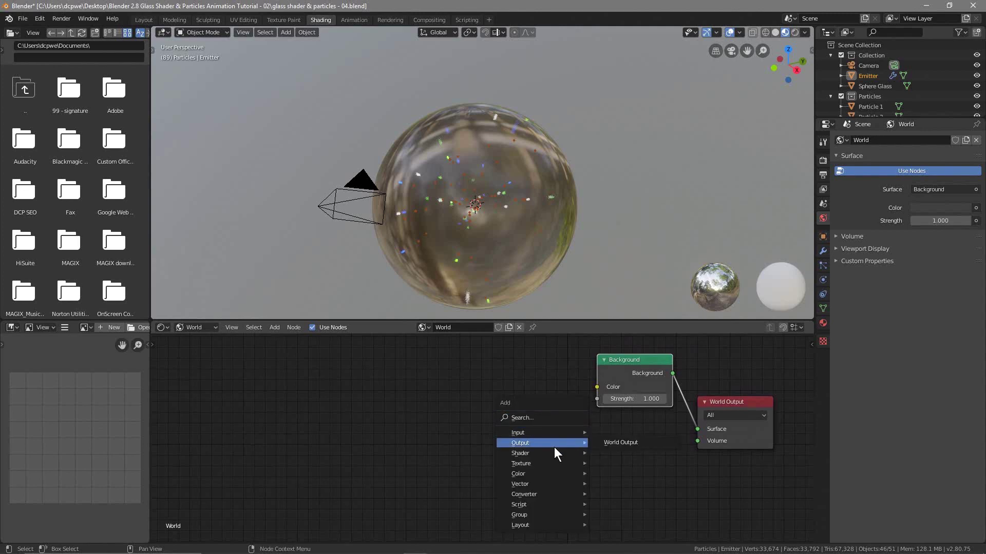
click(624, 464)
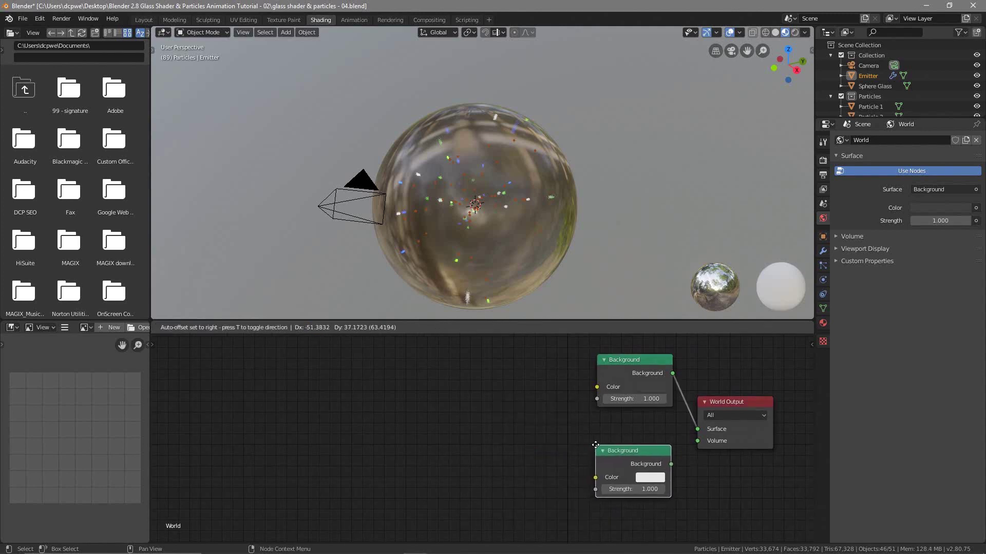
click(596, 445)
drag(672, 464, 686, 454)
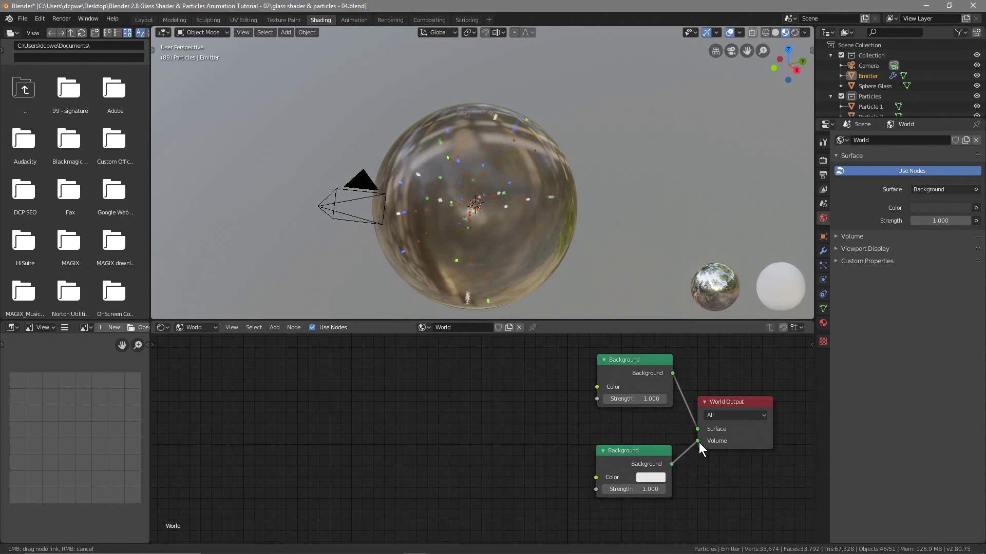
Step: Insert a Mix Shader node into the link between the upper Background node and the World Output's Surface input
key(shift+a)
mouse_move(504, 423)
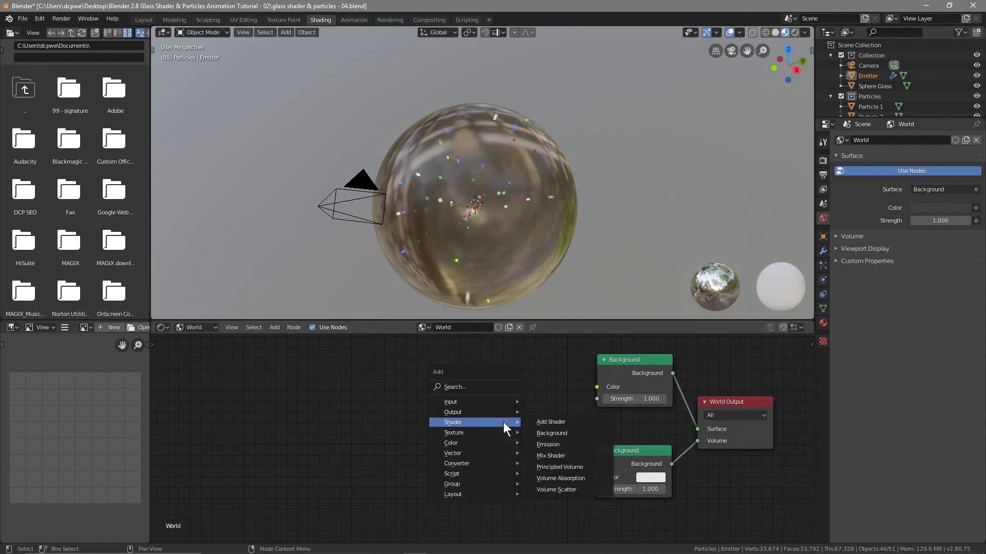
click(549, 457)
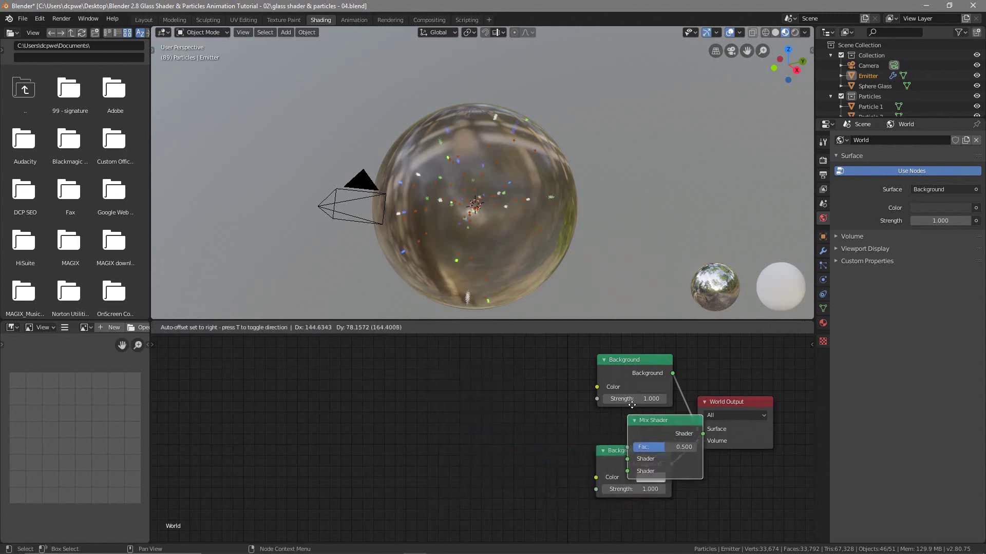
click(647, 362)
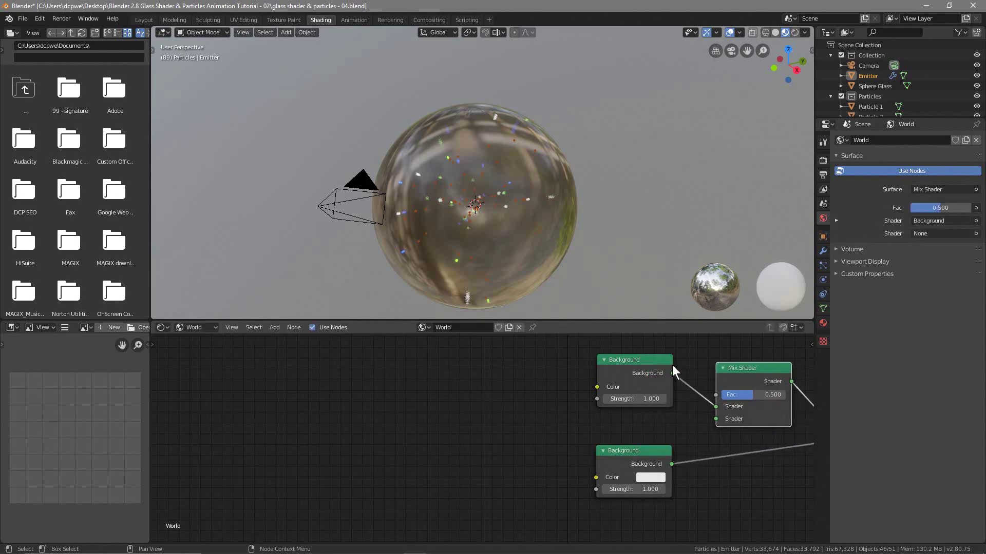
Step: Add an Environment Texture node beside the upper Background node and connect its Color output to that node's Color input
mouse_move(670, 442)
middle_down()
mouse_move(519, 441)
mouse_move(679, 449)
middle_up()
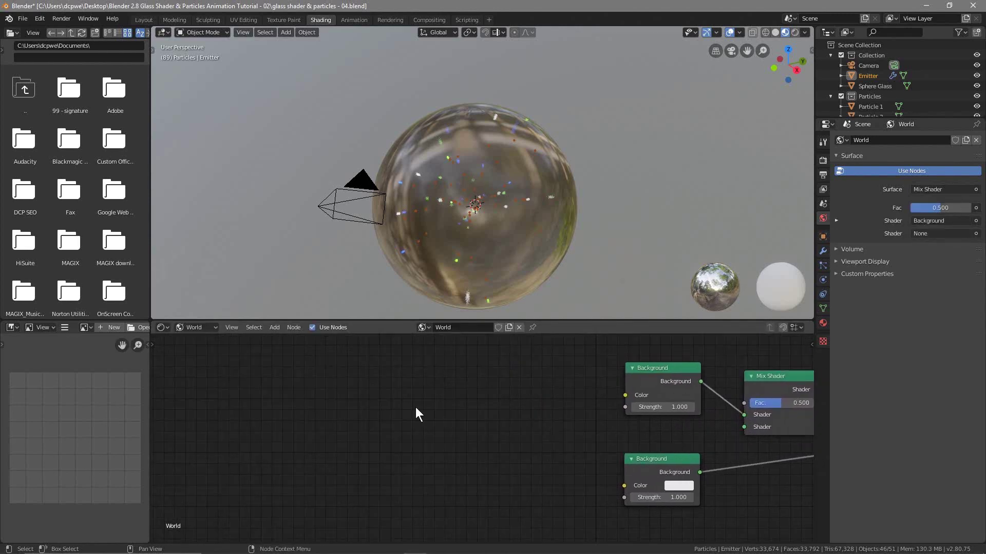
key(shift+a)
mouse_move(414, 407)
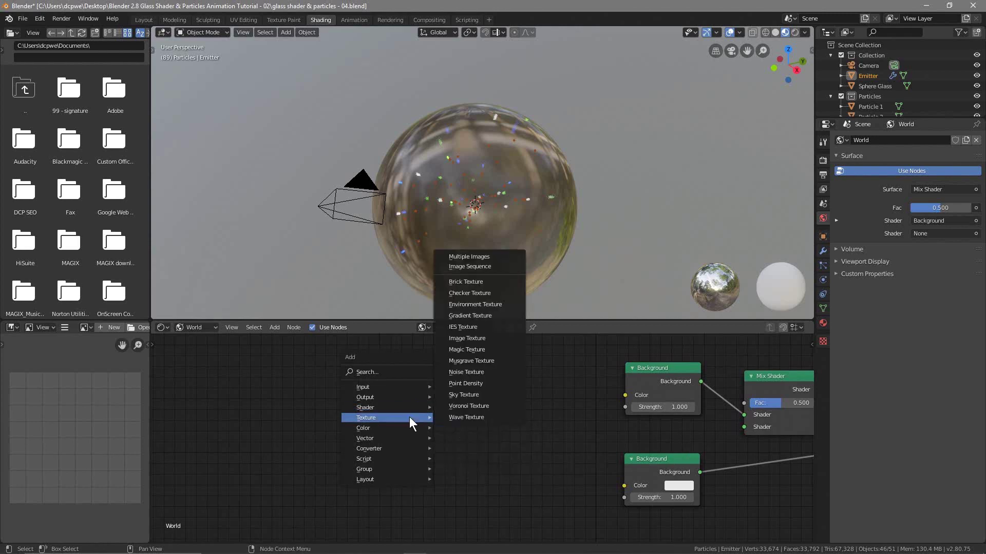
click(473, 305)
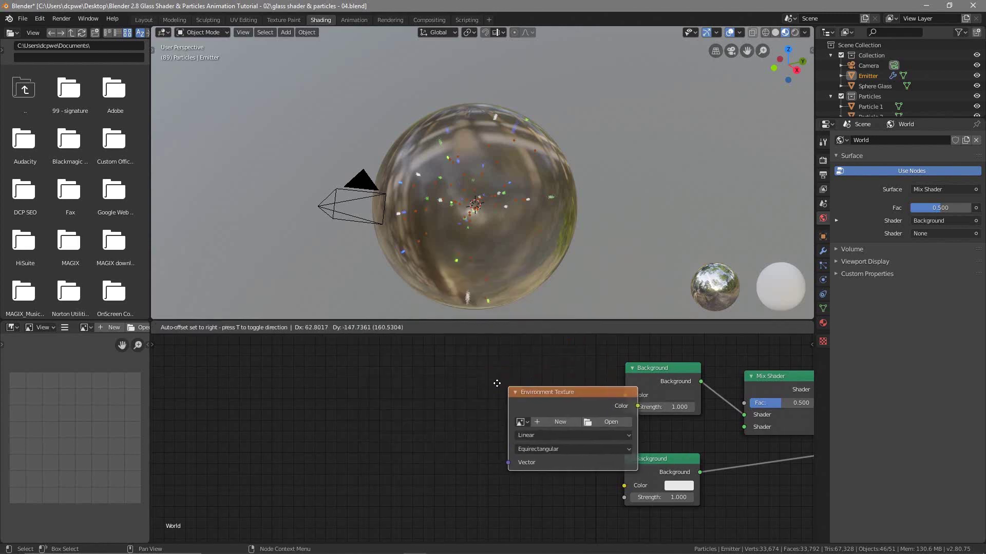
click(492, 371)
drag(615, 386, 627, 396)
Step: Add a Mapping node before the Environment Texture and connect its Vector output to the texture's Vector input
key(shift+a)
mouse_move(389, 415)
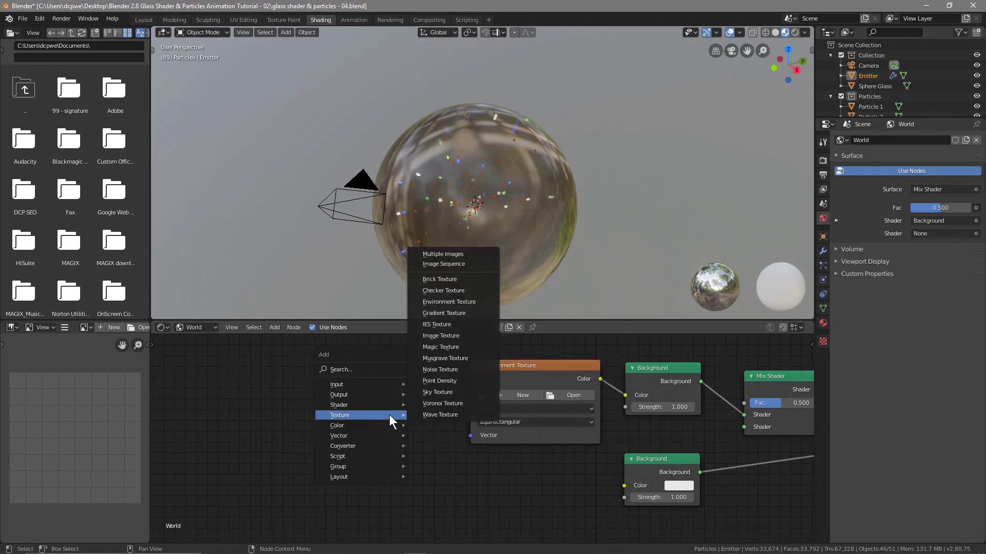
mouse_move(383, 433)
click(434, 458)
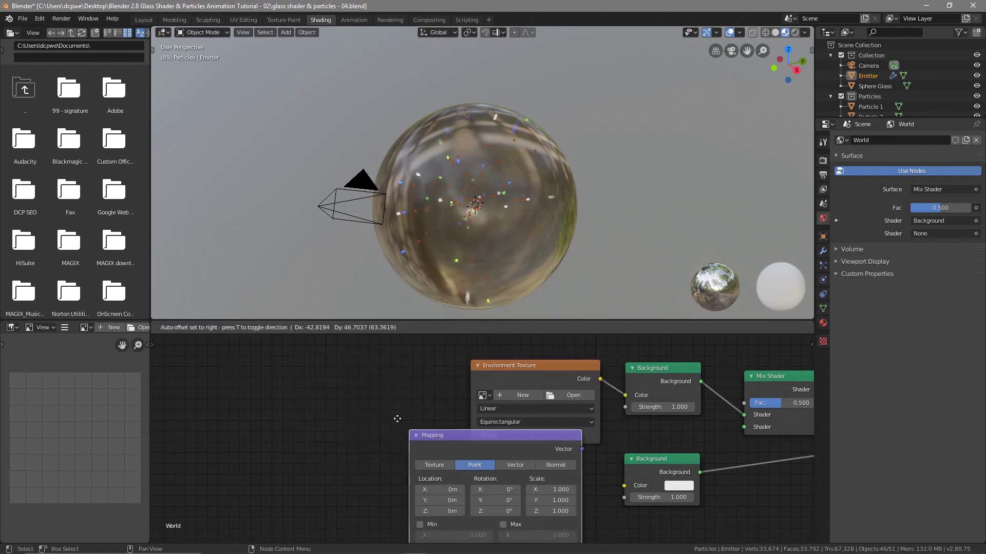
click(262, 348)
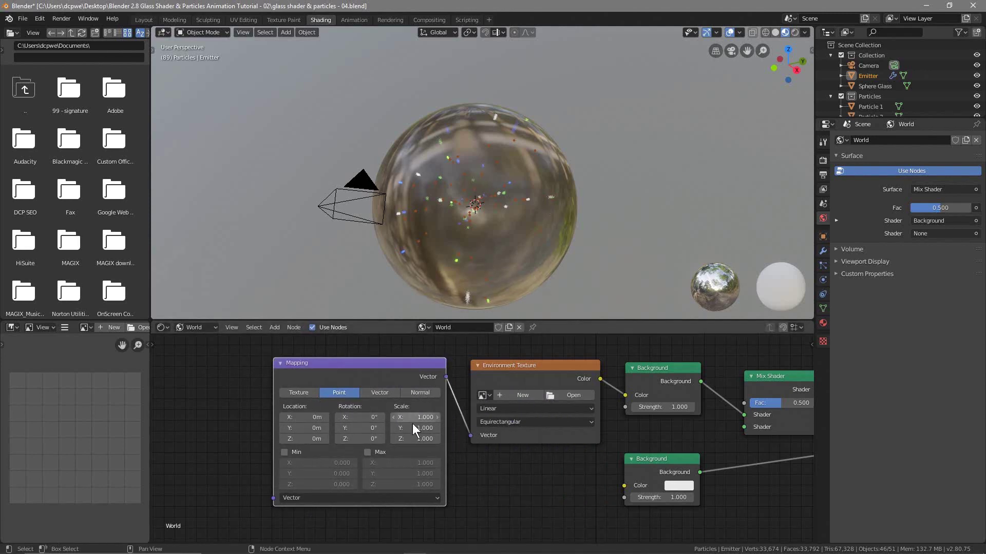
middle_drag(214, 394, 365, 414)
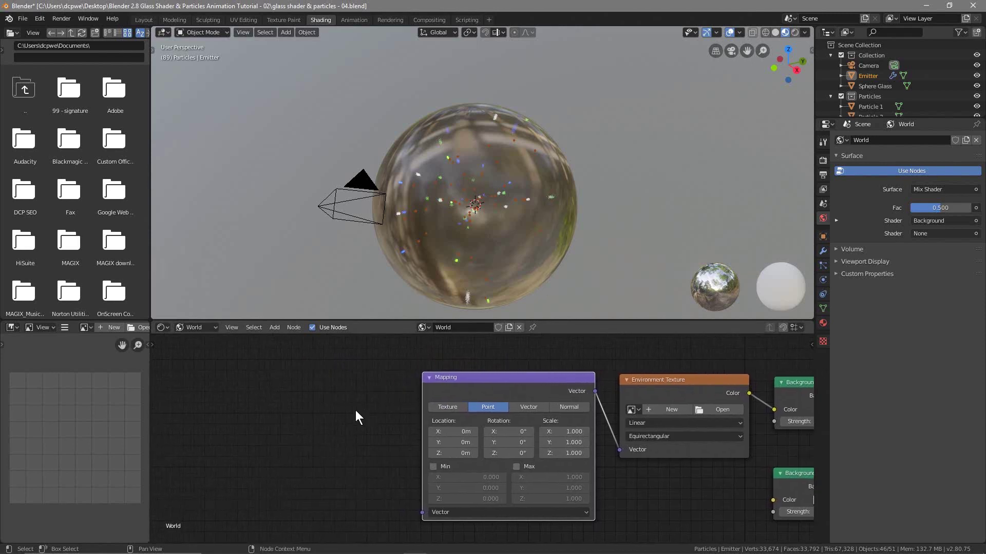
Step: Add a Texture Coordinate node before the Mapping node and connect its Generated output to the Mapping node's Vector input
key(shift+a)
mouse_move(272, 406)
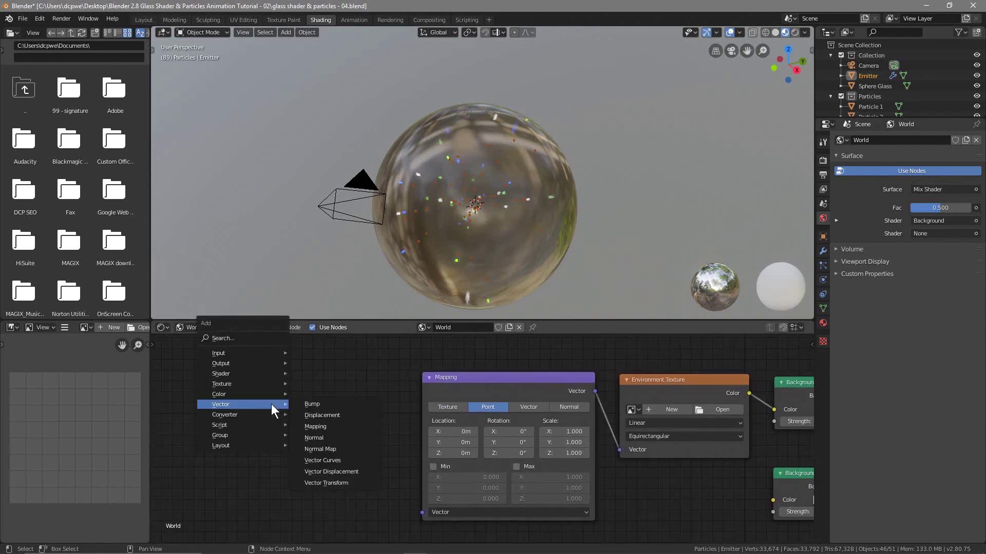
mouse_move(261, 354)
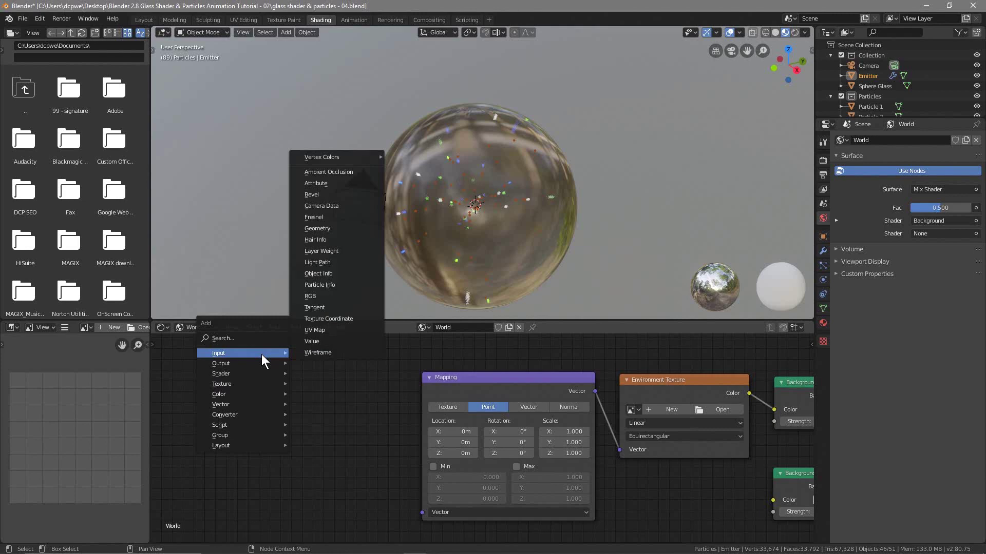
click(324, 319)
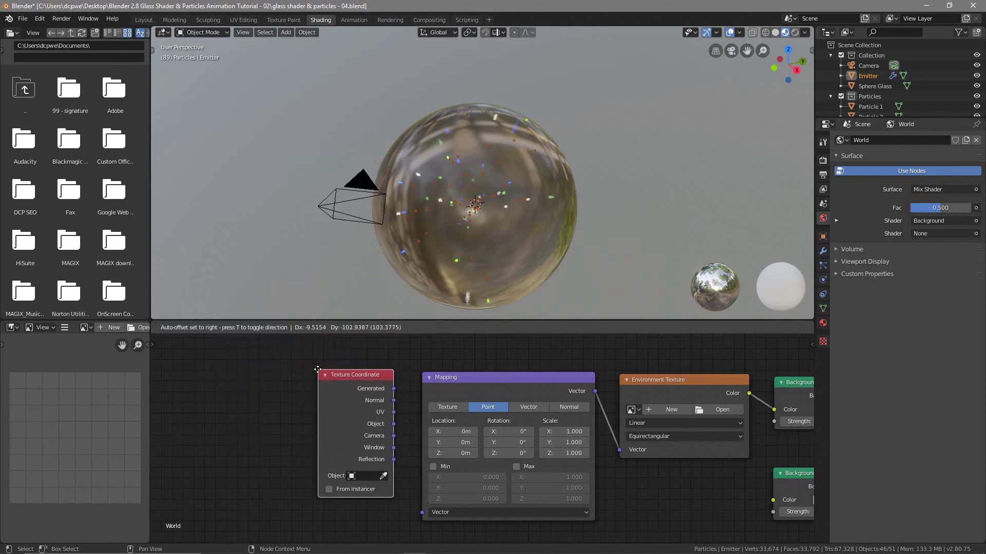
click(317, 370)
drag(395, 390, 426, 512)
Step: Add a Light Path node beside the Texture Coordinate node and connect its Is Camera Ray output to the Mix Shader's Fac input
key(shift+a)
mouse_move(251, 428)
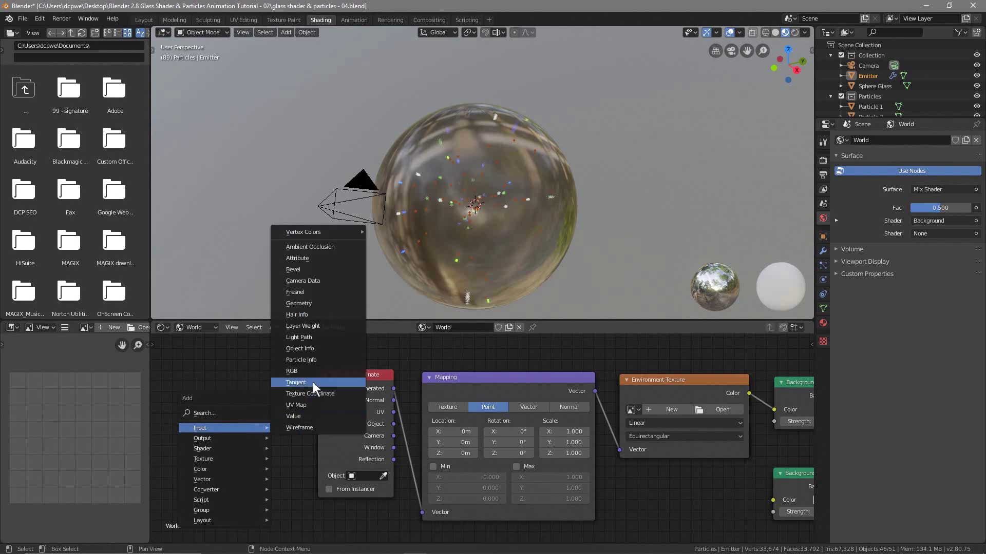
click(308, 337)
click(208, 345)
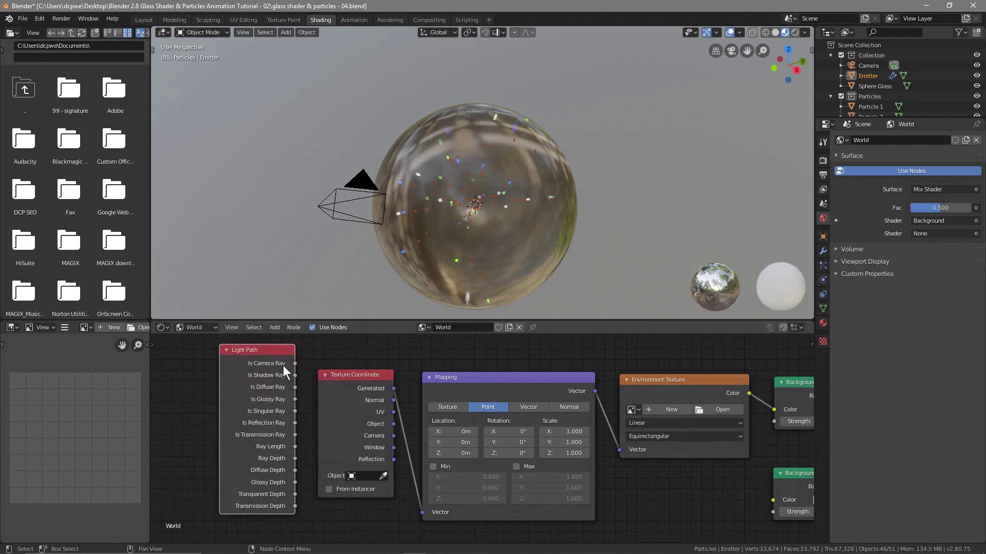
middle_drag(443, 424, 377, 420)
scroll(361, 424, down, 2)
drag(218, 371, 731, 416)
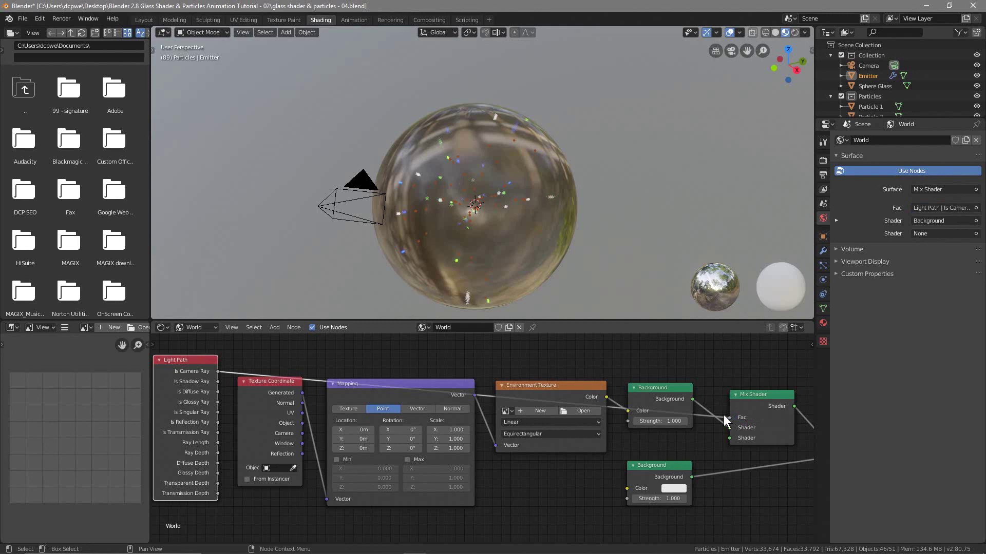
Step: Load satara_night_4k.hdr from the HDRI folder into the Environment Texture node
click(569, 412)
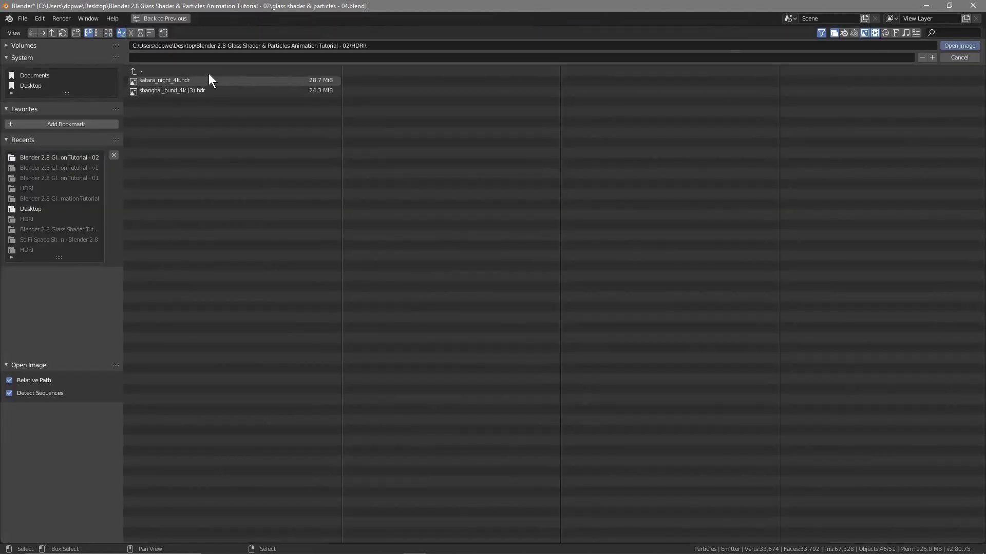
click(133, 80)
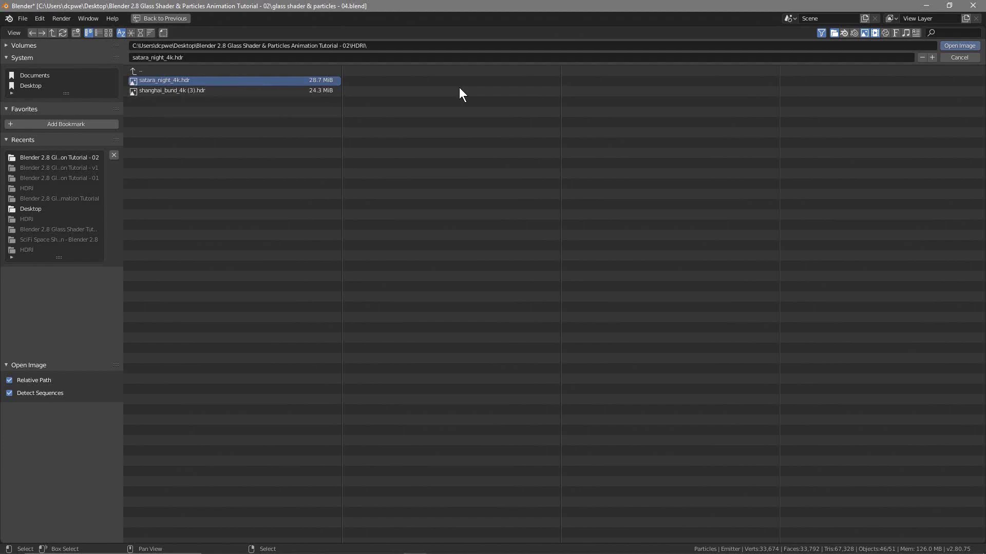
click(954, 46)
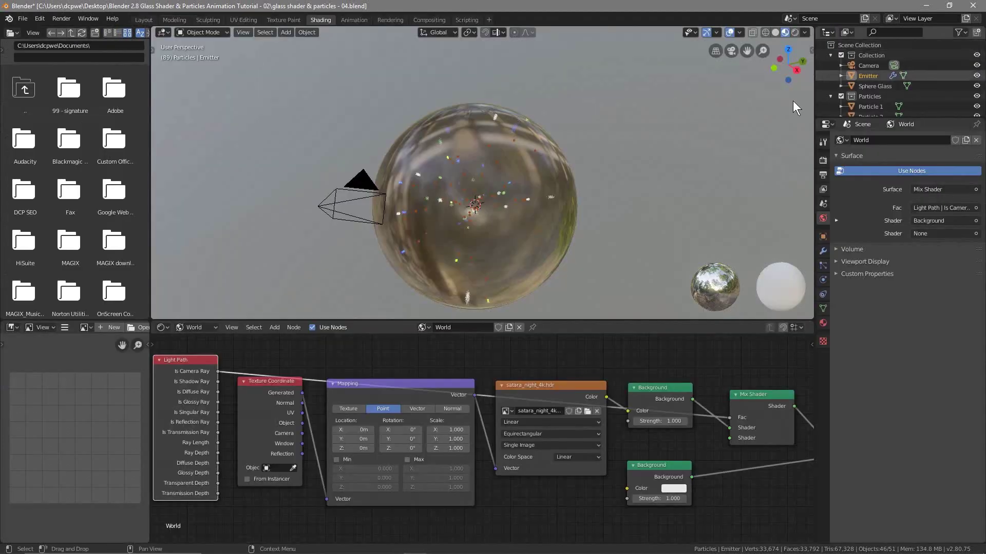
Step: Show the viewport in rendered shading and set the Mapping node's rotation to Y 14.1° and Z 10.6°
click(795, 32)
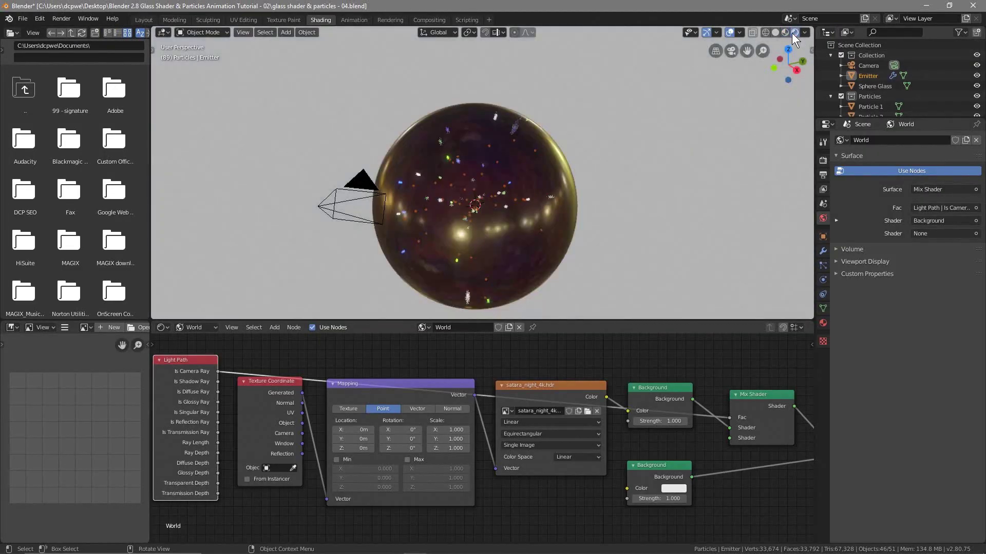
middle_drag(467, 246, 471, 279)
mouse_move(400, 448)
mouse_down()
mouse_move(452, 448)
mouse_move(407, 448)
mouse_move(403, 439)
mouse_up()
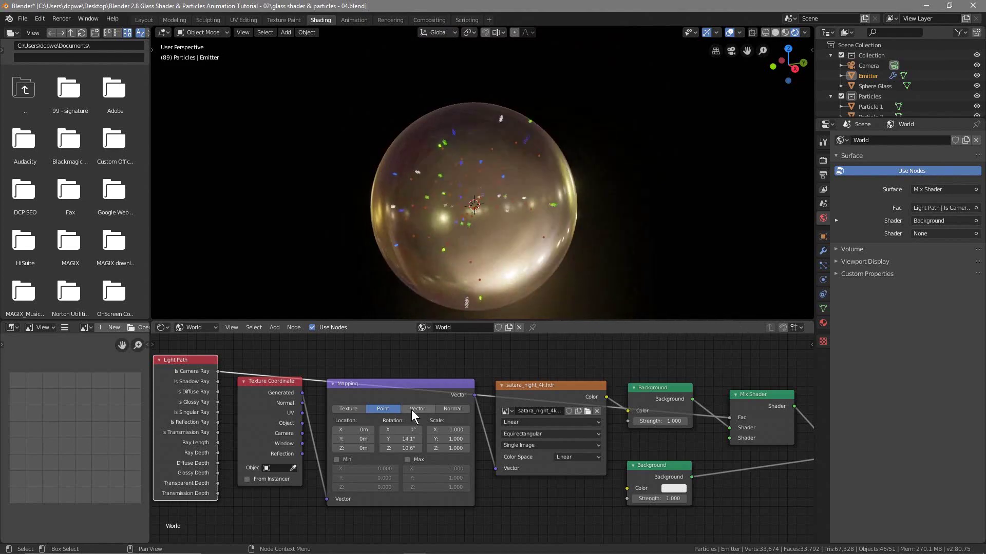
Step: Replace the environment image with shanghai_bund_4k (3).hdr and set the Mapping node's rotation to Y 52.4° and Z 158°
click(587, 411)
click(178, 92)
key(Return)
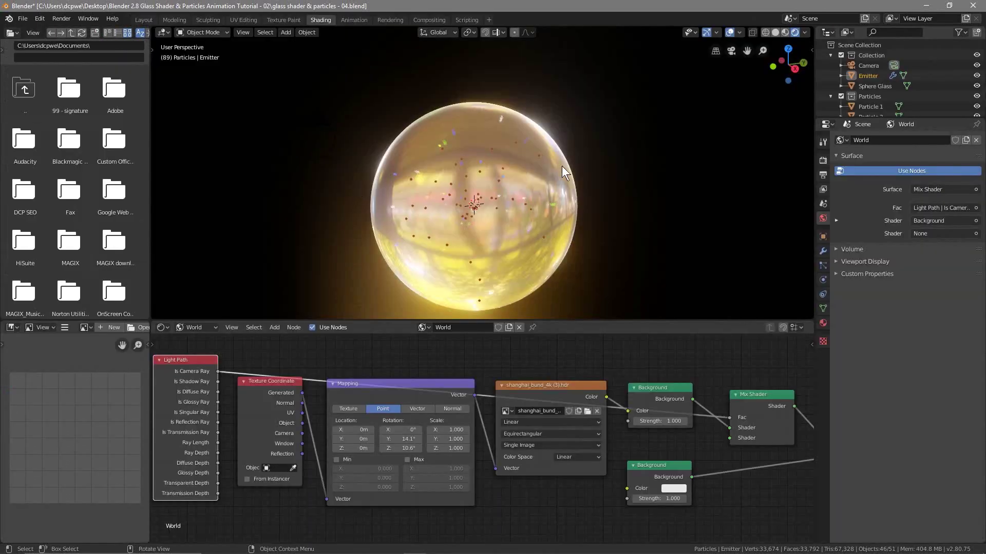
drag(405, 448, 547, 448)
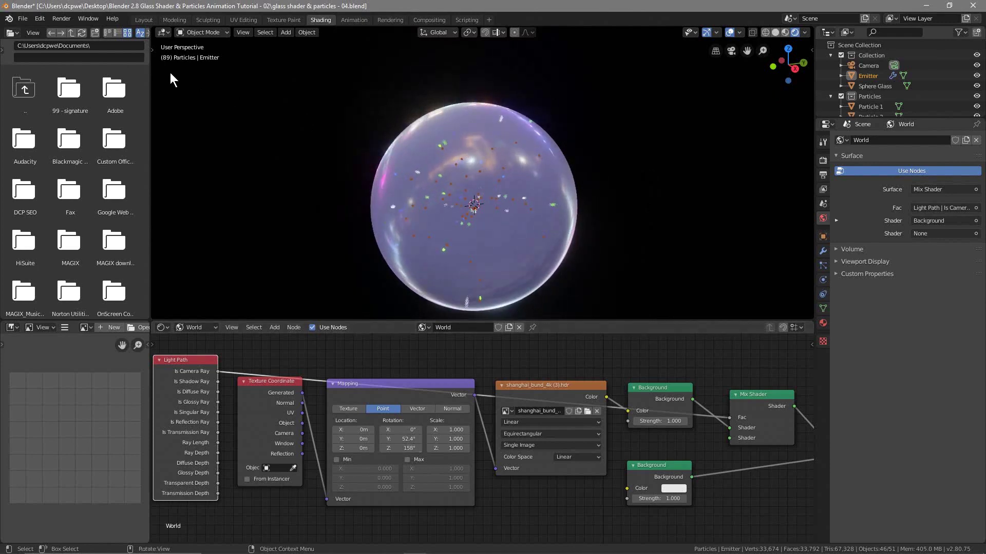
Step: Switch to the Layout workspace and compare the wireframe, solid, material preview and rendered viewport shading, ending in rendered
click(143, 19)
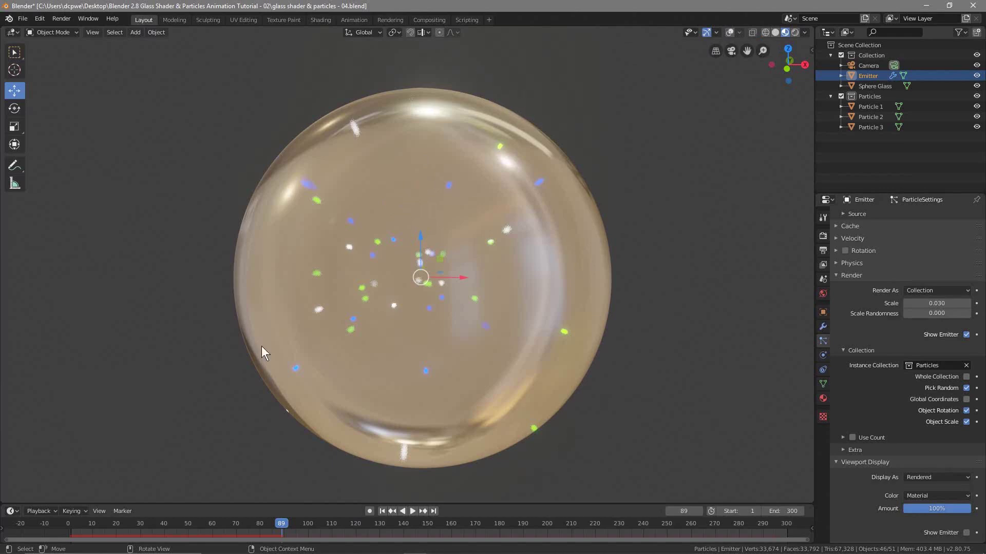
click(765, 32)
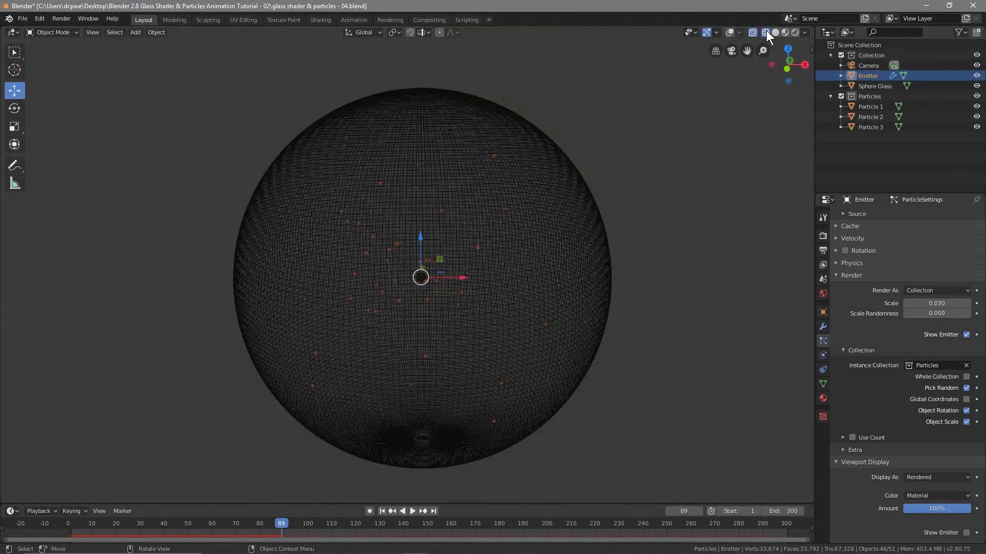
click(775, 32)
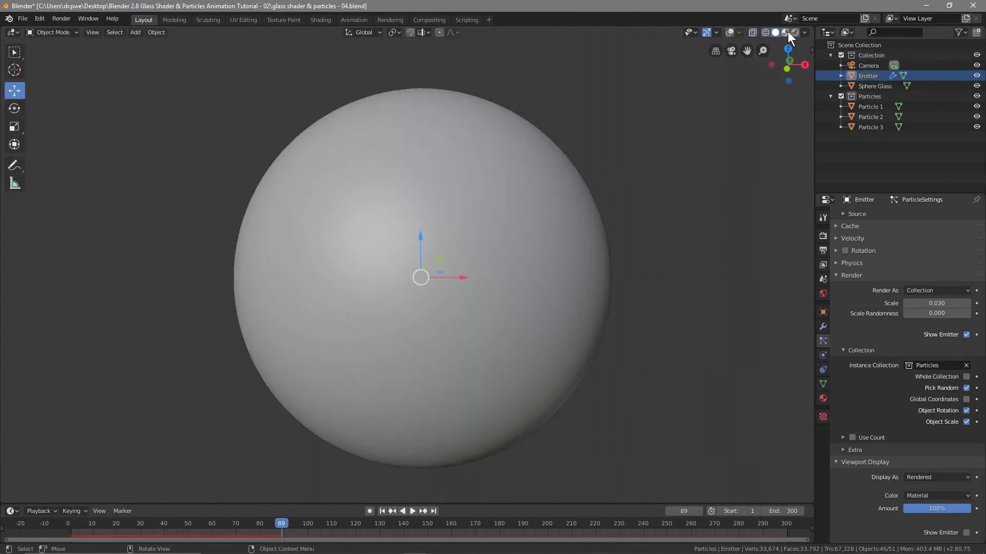
click(785, 33)
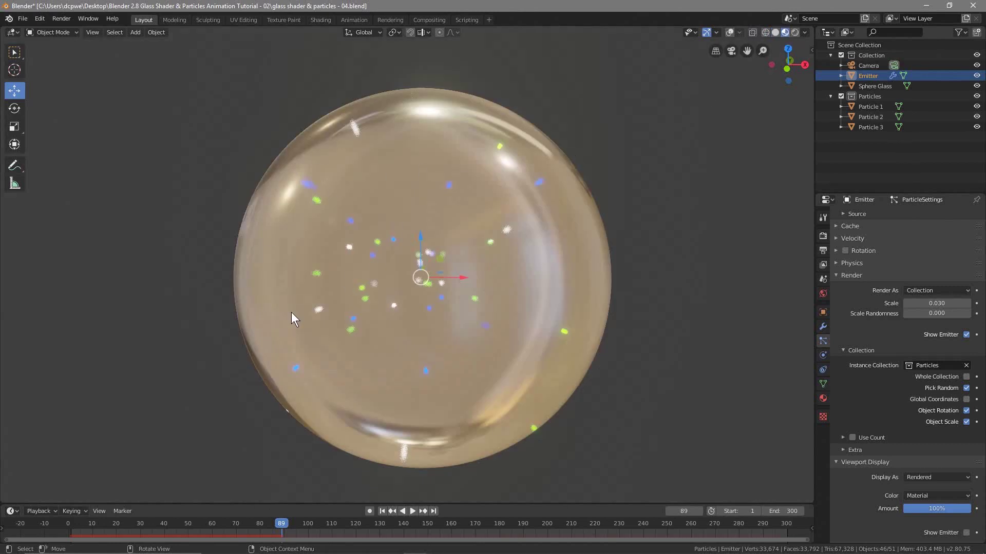
click(794, 31)
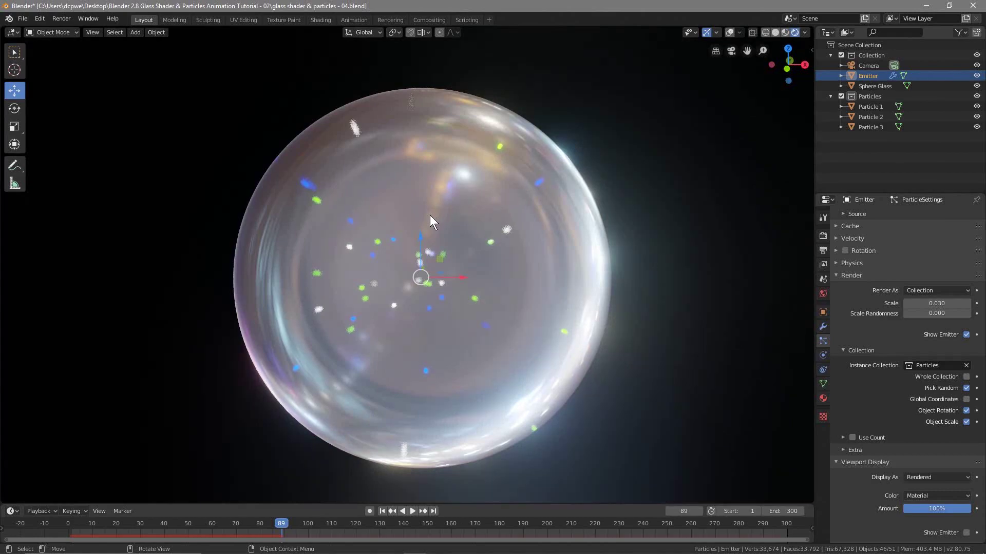
Step: Render the current frame as a still image, inspect it and close the render window
key(F12)
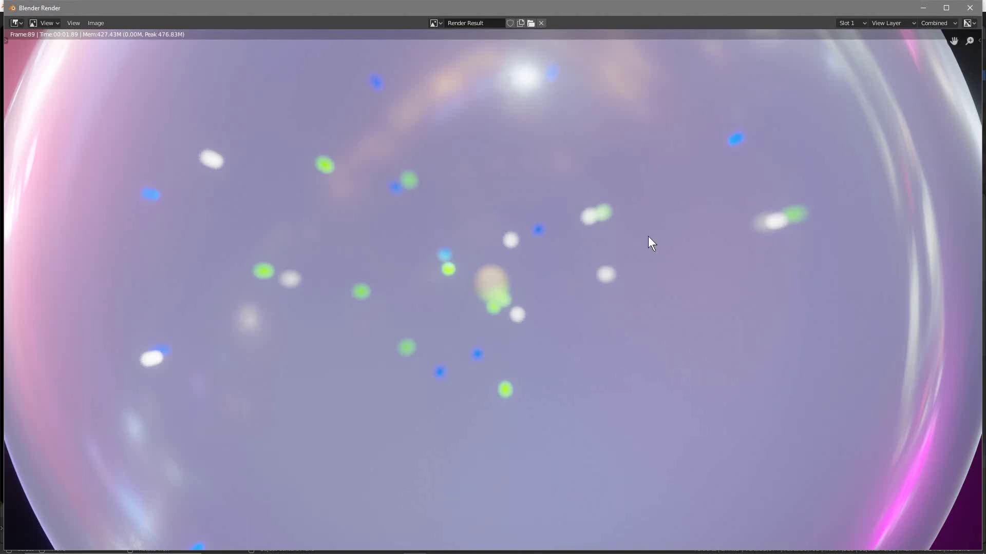
scroll(589, 211, down, 2)
scroll(588, 211, up, 2)
click(969, 8)
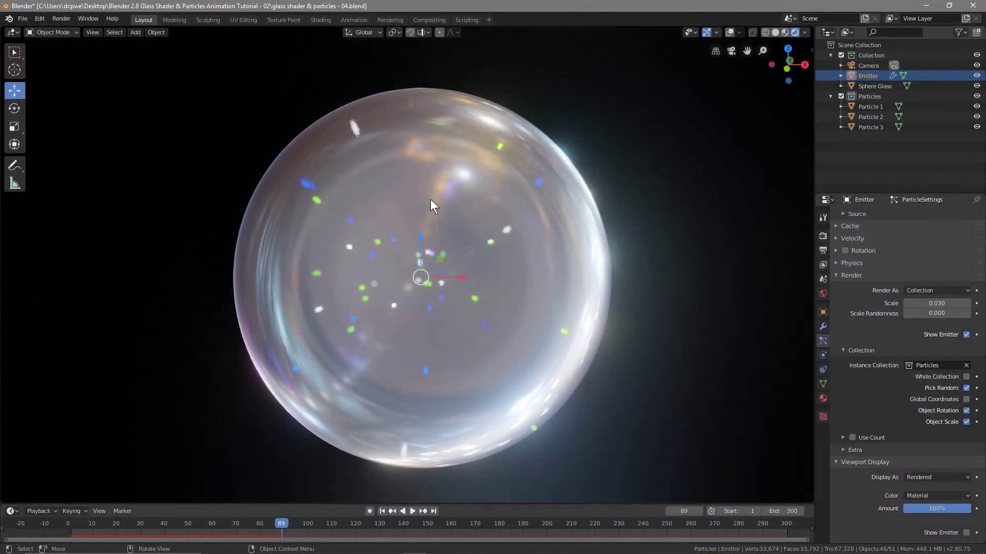
Step: Move the camera farther back and up to location X 2.2925 m, Y -27.951 m, Z 7.3056 m, so the whole sphere is framed
scroll(431, 204, down, 2)
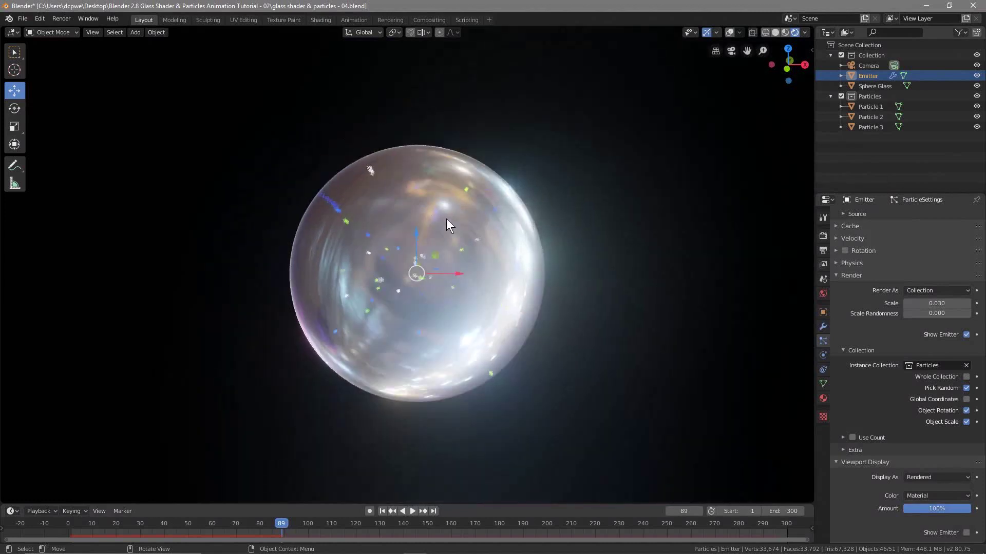
scroll(445, 219, down, 1)
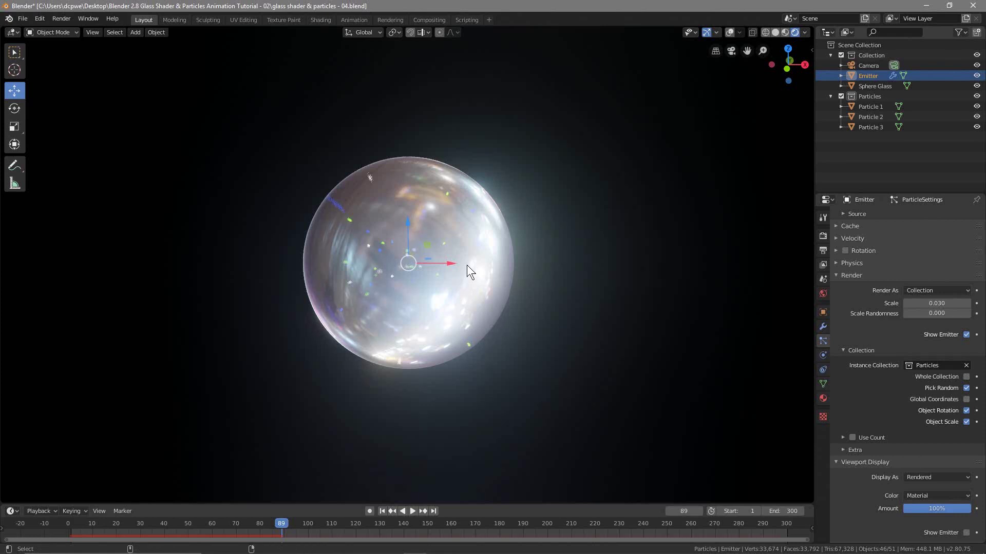
key(KP_0)
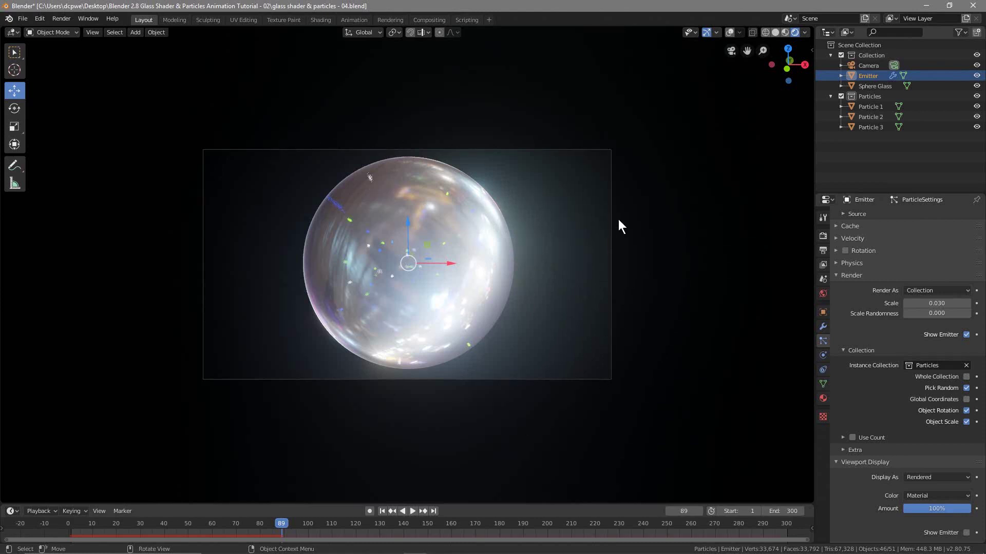
click(823, 312)
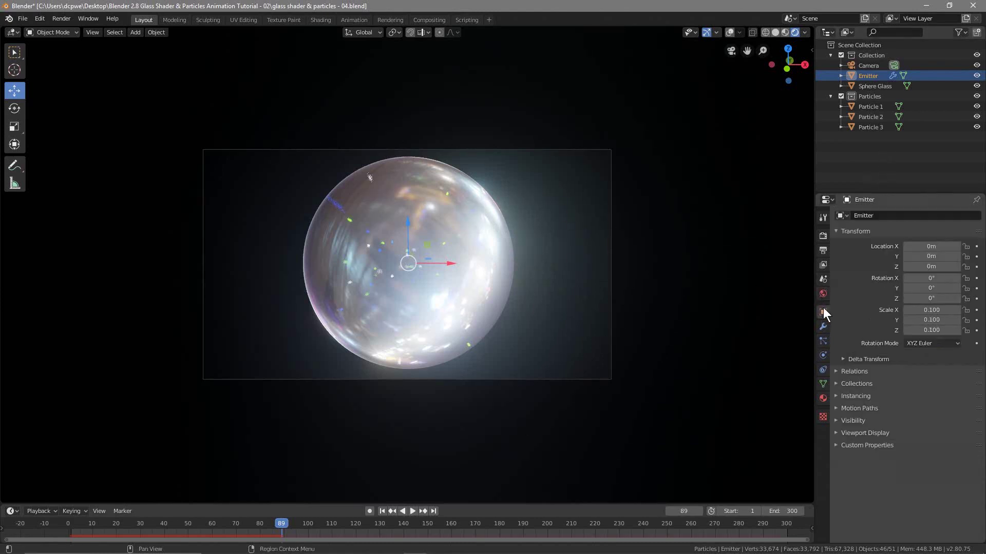
click(867, 66)
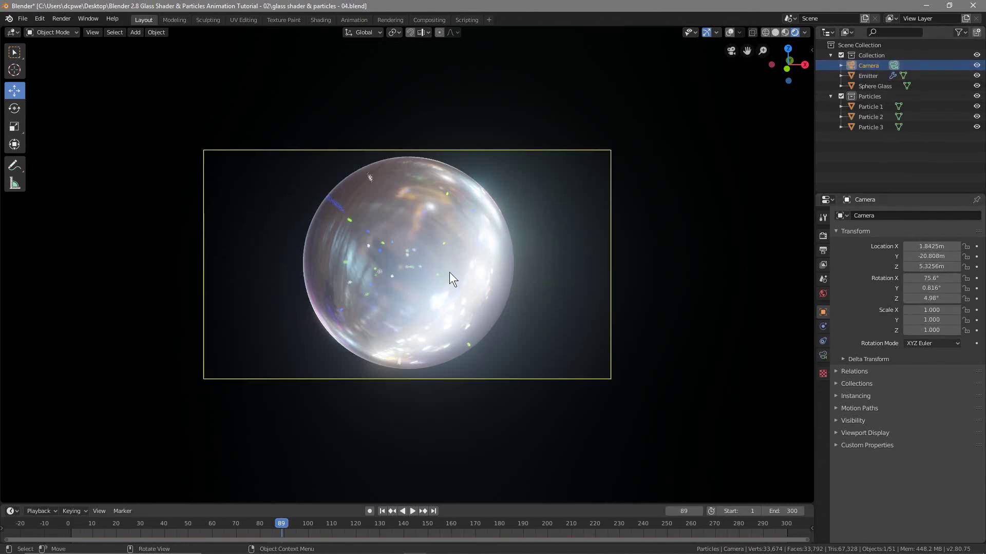
key(KP_0)
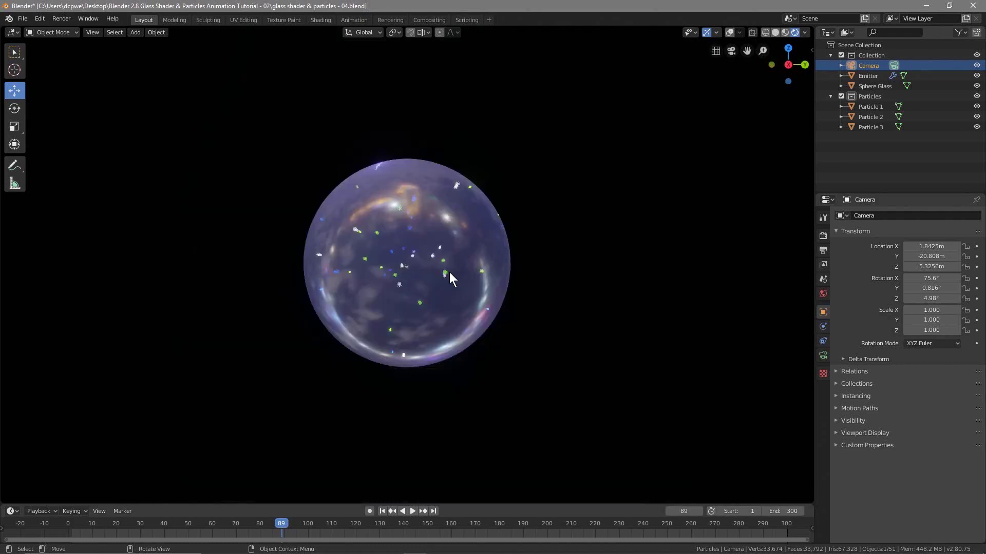
scroll(449, 272, down, 5)
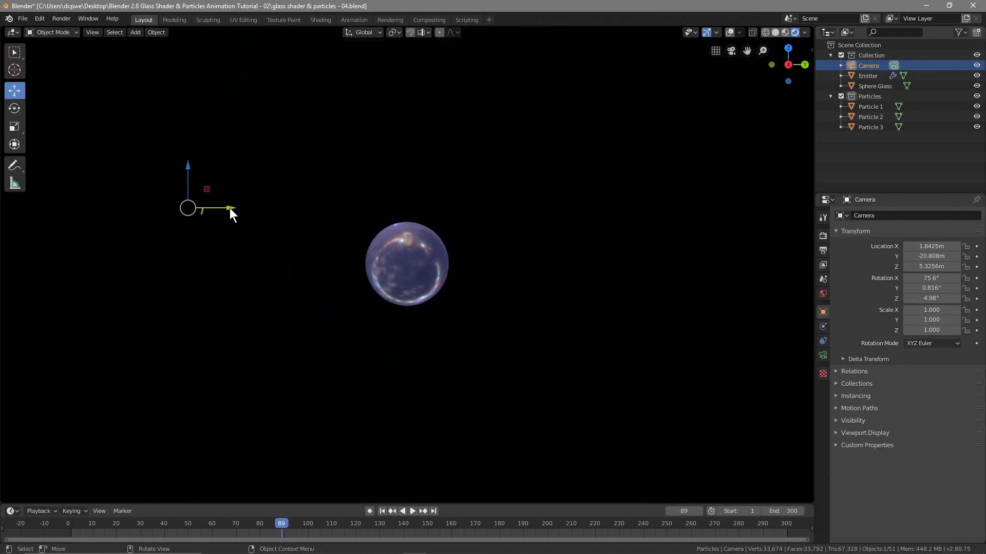
drag(228, 207, 178, 209)
key(KP_0)
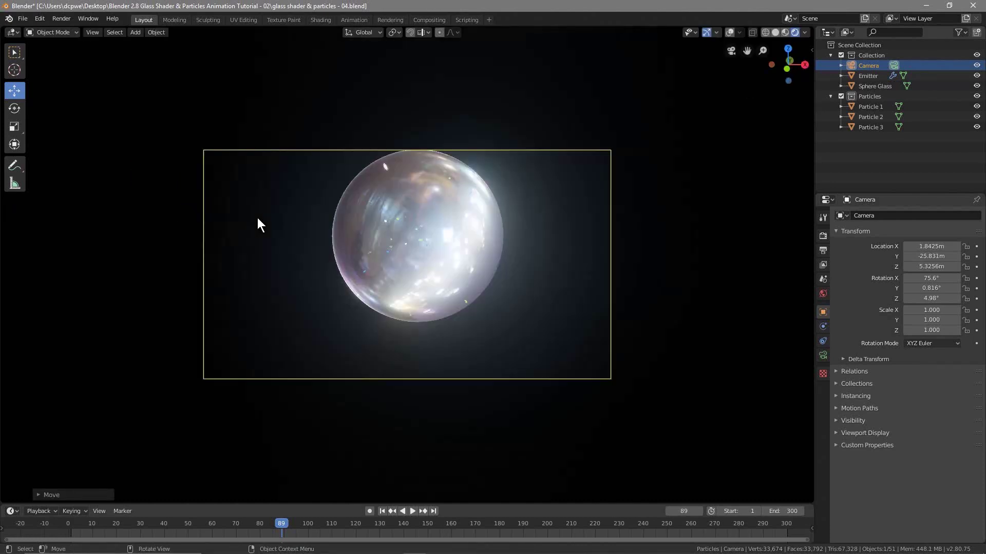
mouse_move(932, 256)
mouse_down()
mouse_move(902, 256)
mouse_move(952, 266)
mouse_move(940, 246)
mouse_up()
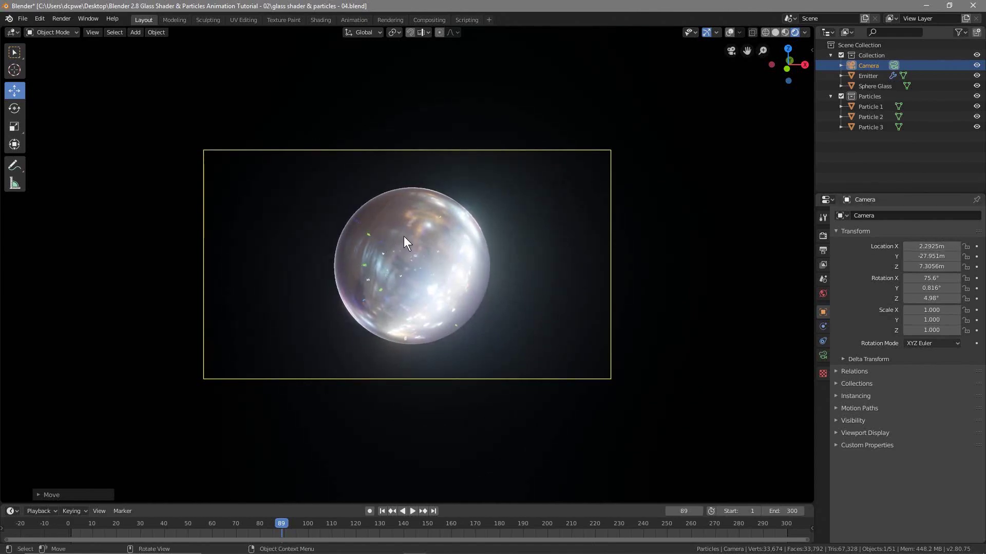
Step: Play the particle animation from frame 1 through the camera view, then stop playback at frame 267
click(383, 511)
scroll(439, 383, up, 3)
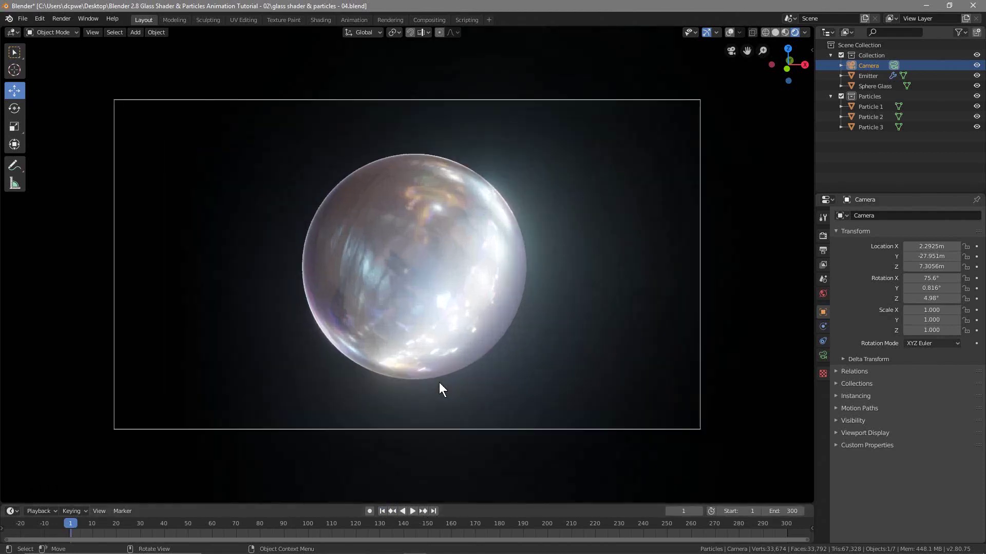
click(412, 511)
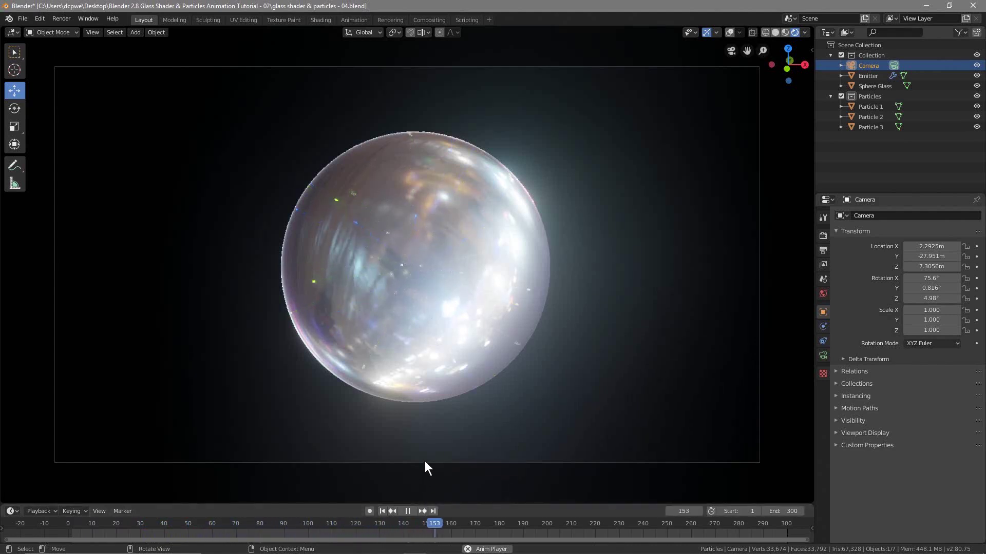
click(405, 511)
Step: Save the project as a new version named glass shader & particles - 05.blend
click(22, 18)
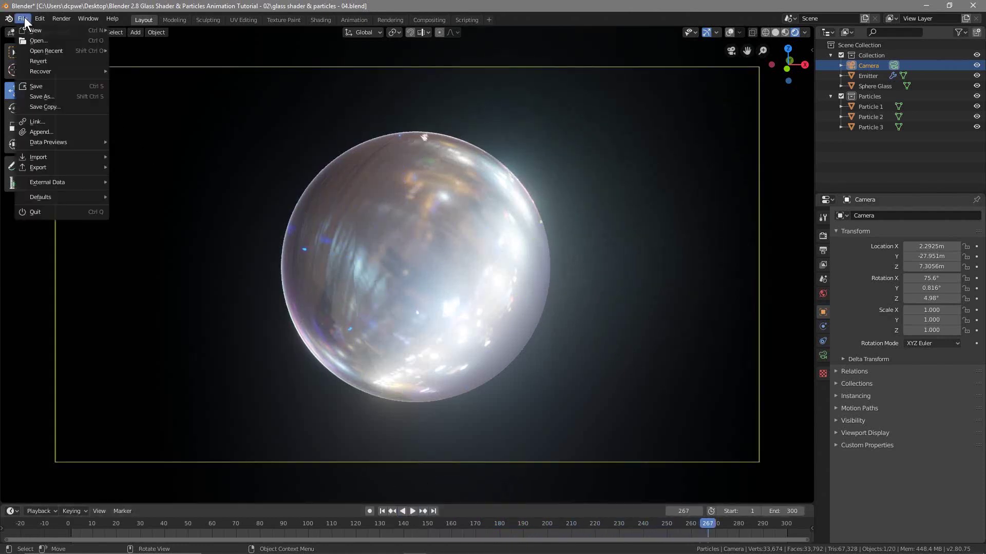
click(42, 98)
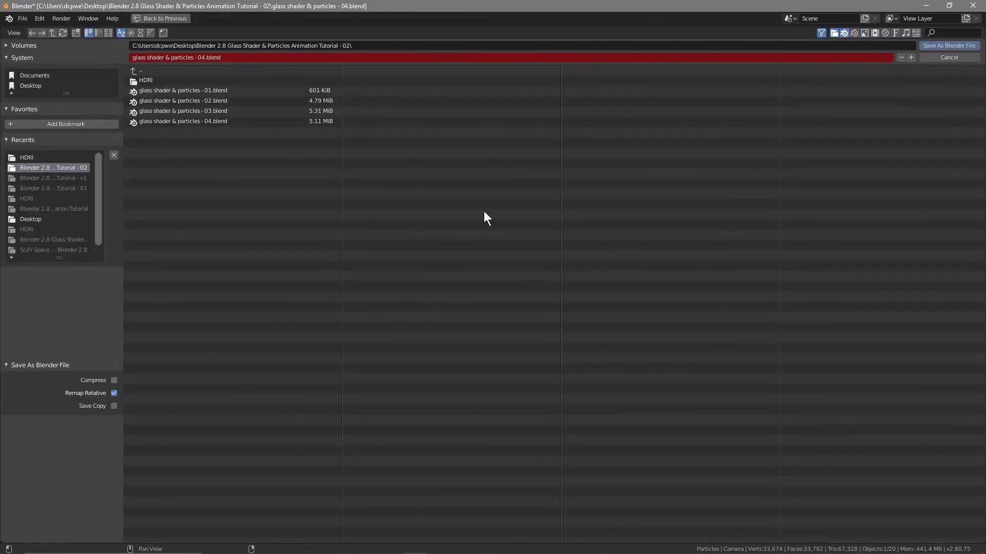
click(910, 56)
click(952, 46)
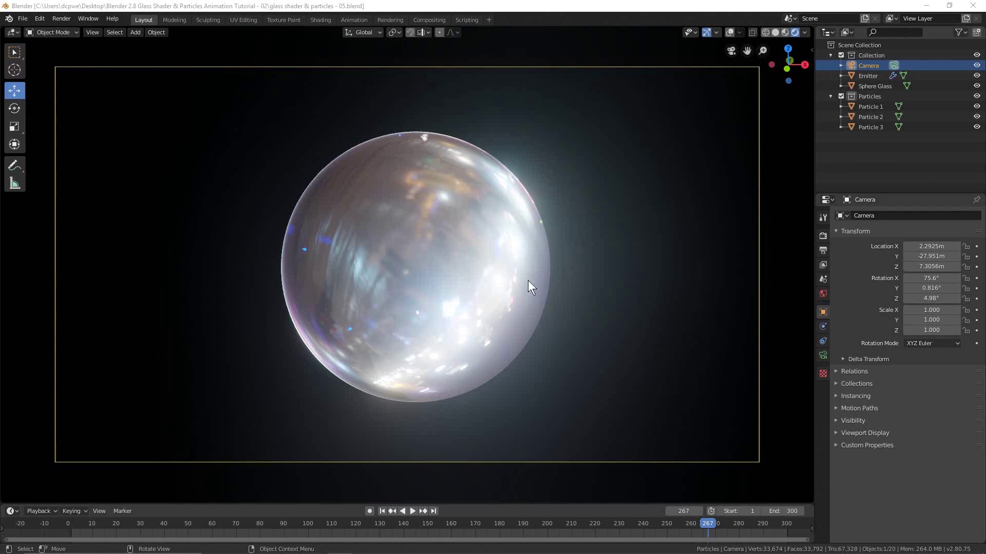
middle_drag(650, 327, 662, 346)
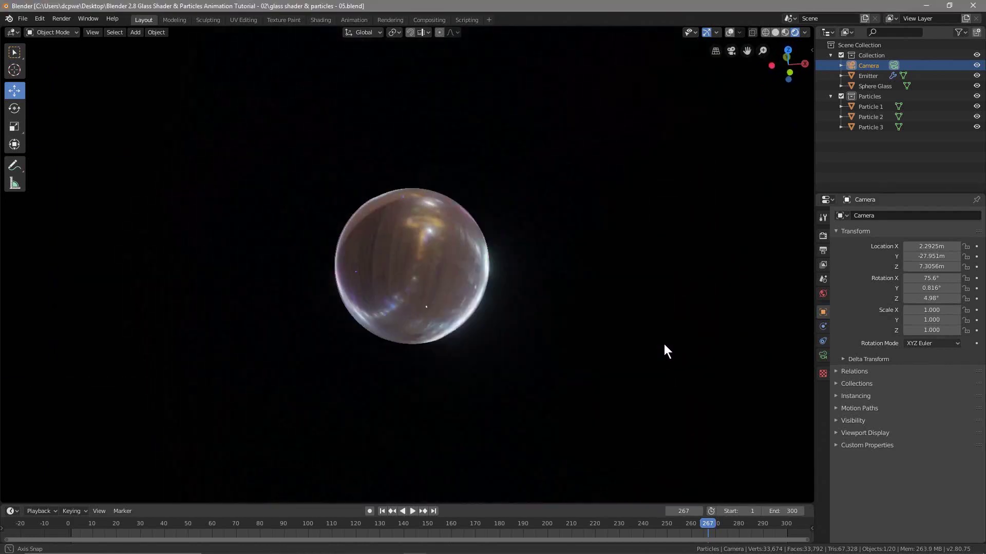
Step: Add a UV sphere at the origin and move it from the Particles collection into the main Collection
key(shift+a)
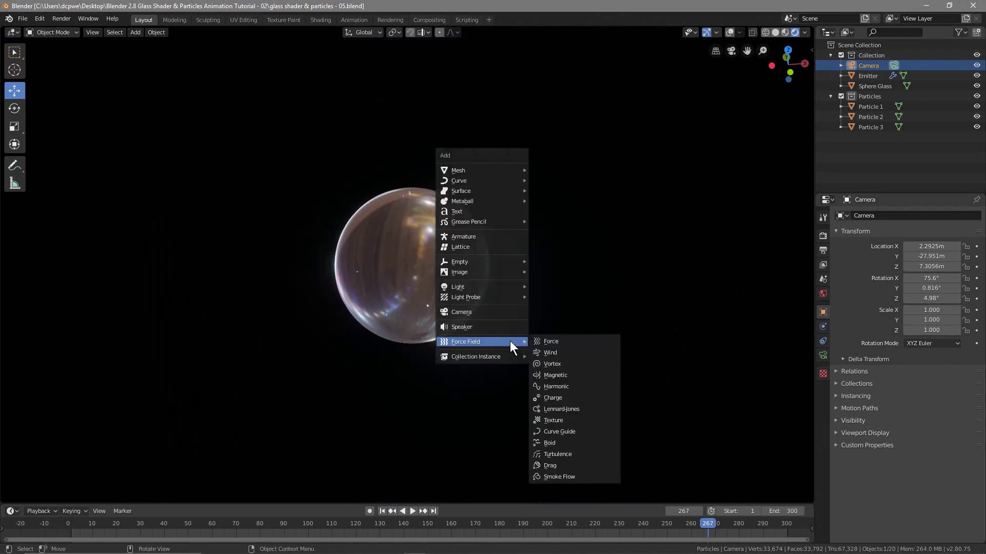
mouse_move(473, 185)
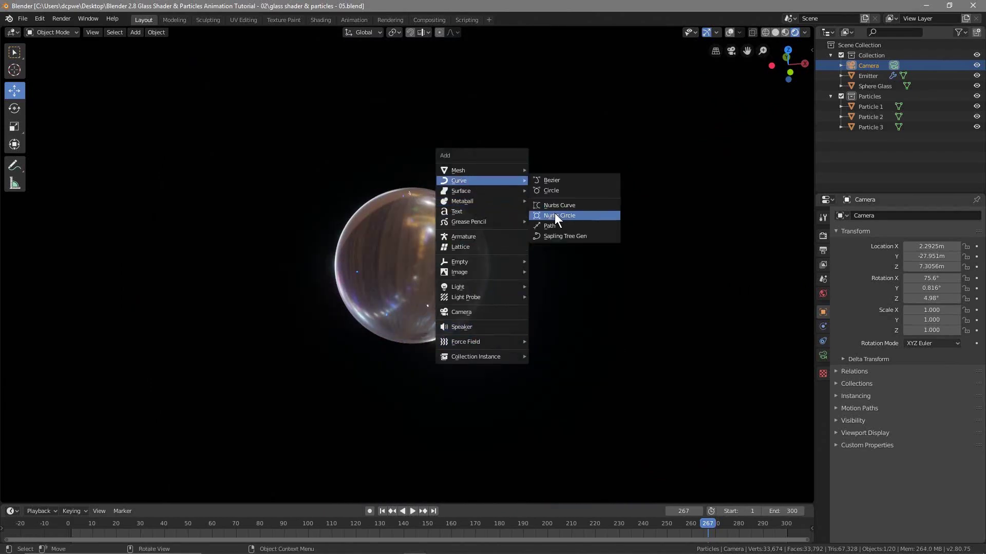
mouse_move(508, 171)
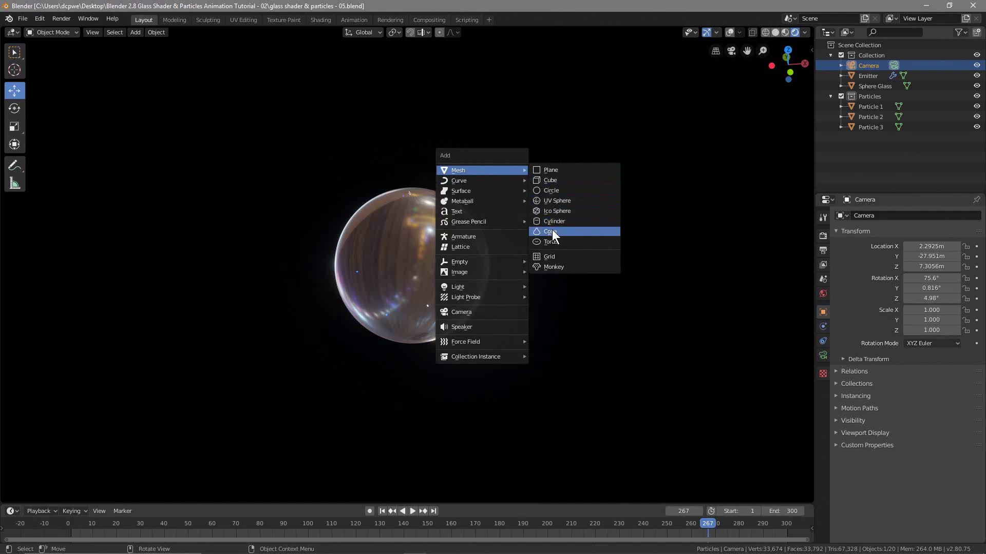
click(553, 201)
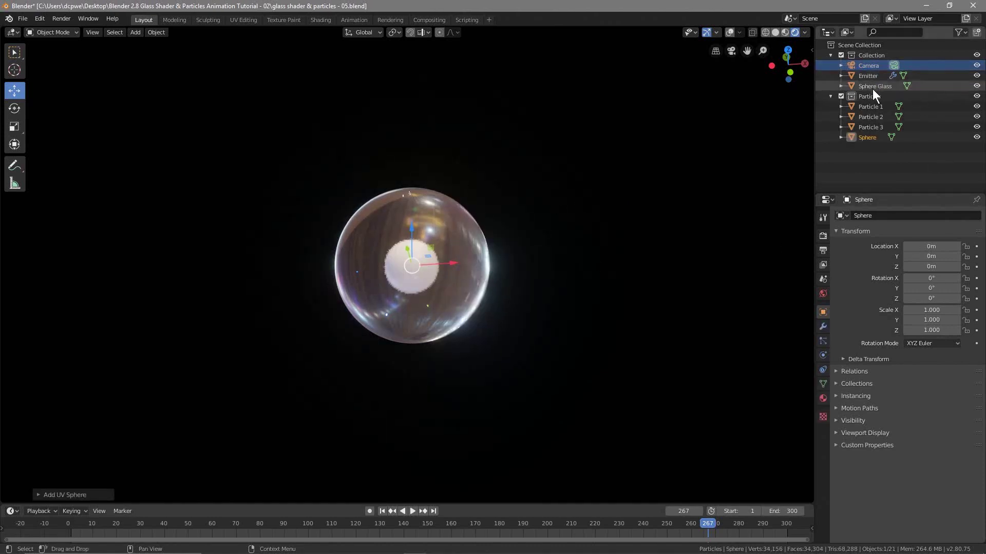
click(861, 140)
drag(867, 138, 864, 57)
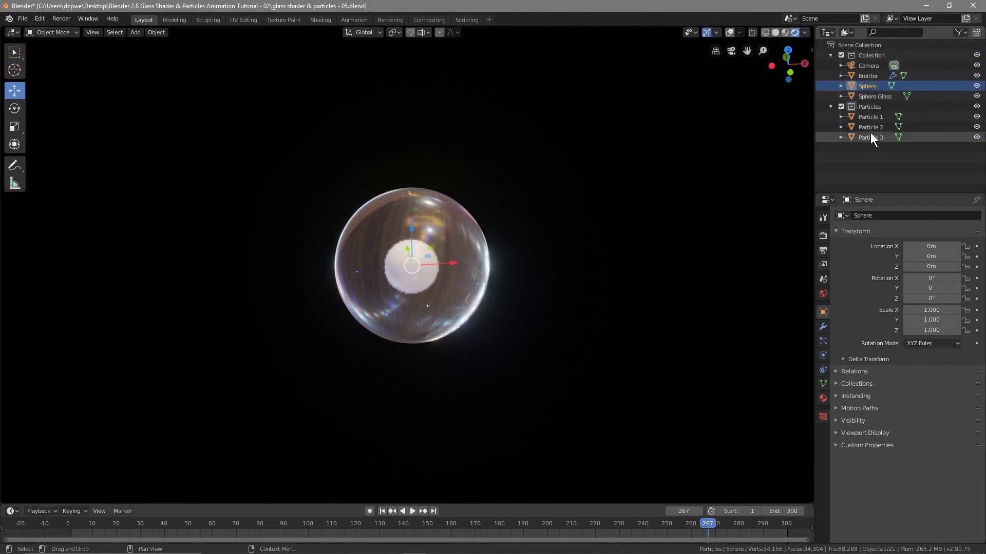
Step: Rename the new sphere as Sphere background
click(830, 106)
click(830, 106)
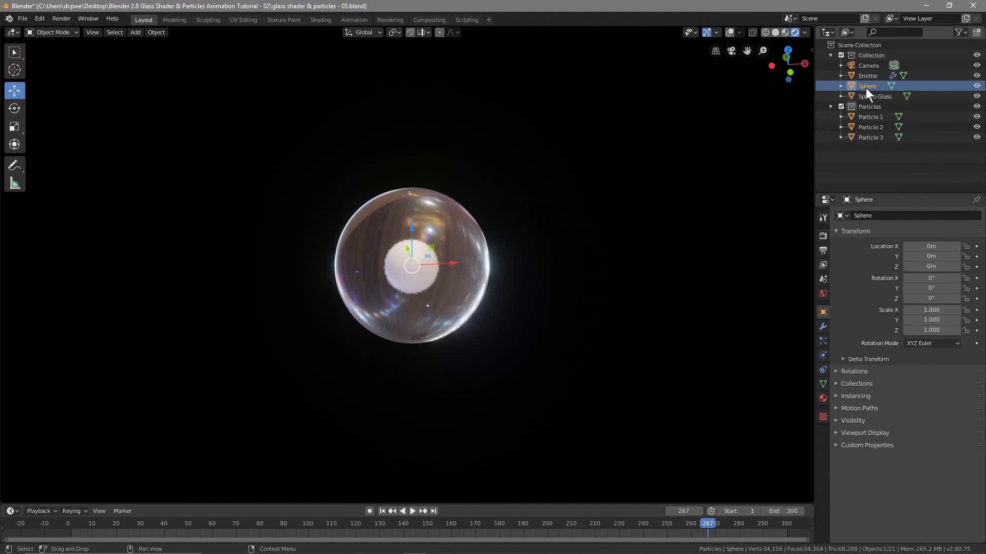
double_click(870, 86)
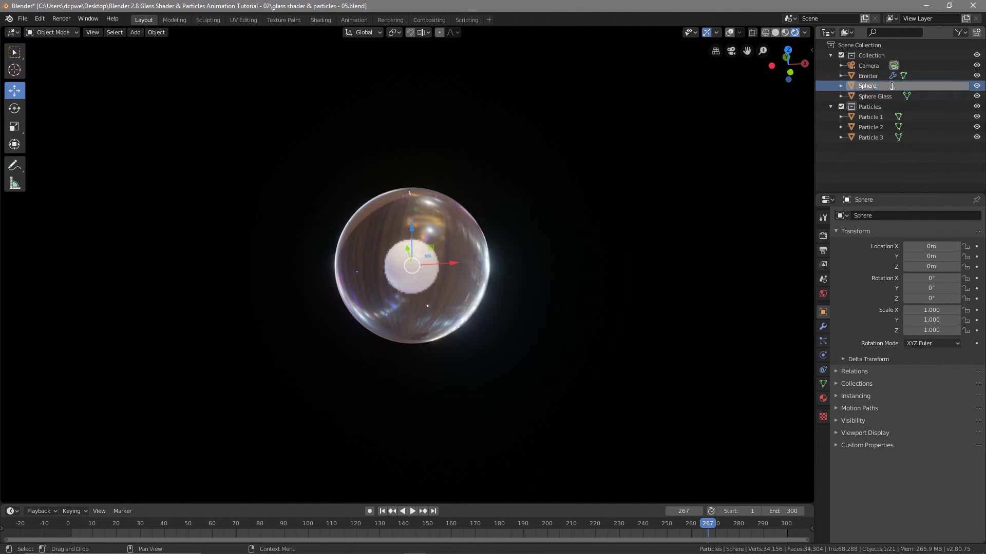
key(Return)
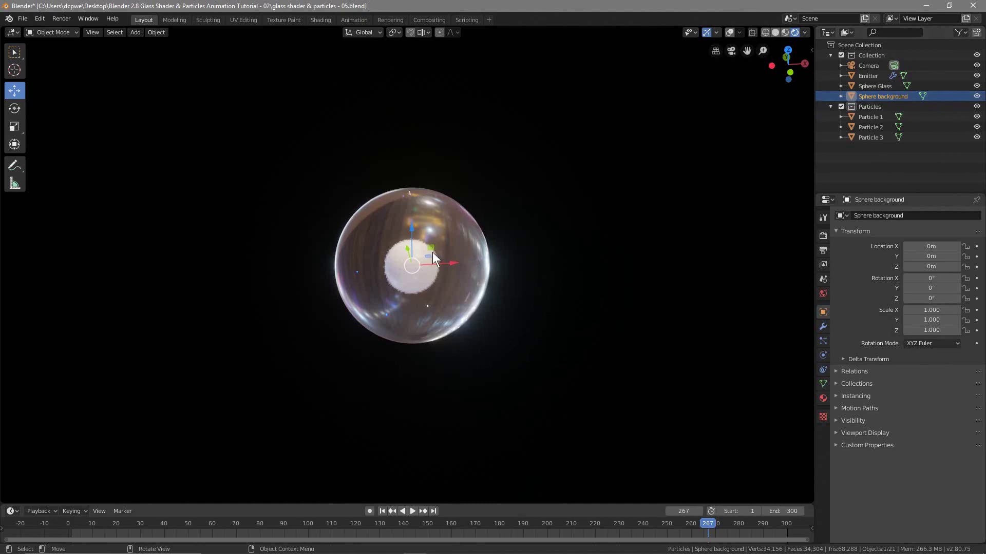
Step: Switch the viewport to solid shading and examine where the camera sits relative to the spheres at the origin
scroll(486, 278, down, 8)
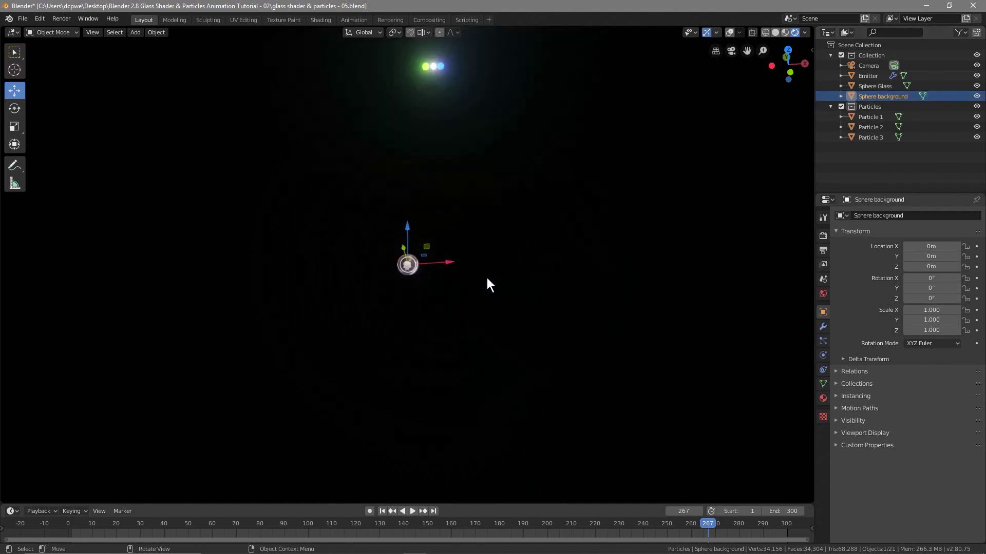
middle_drag(487, 279, 537, 277)
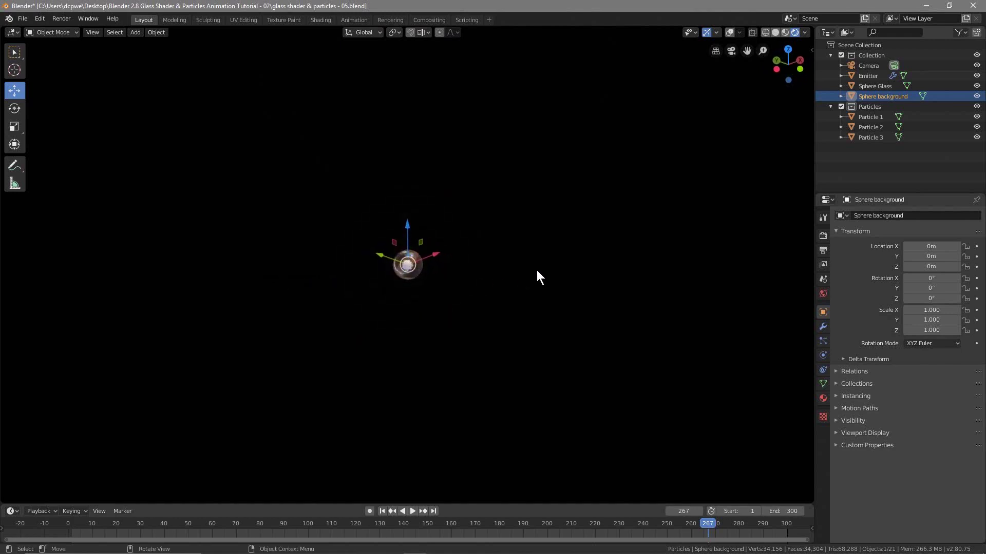
click(776, 31)
mouse_move(497, 244)
middle_down()
mouse_move(332, 247)
mouse_move(574, 253)
mouse_move(736, 236)
mouse_move(781, 90)
mouse_move(716, 100)
mouse_move(498, 193)
mouse_move(396, 304)
mouse_move(205, 315)
middle_up()
scroll(333, 245, up, 8)
scroll(247, 303, down, 10)
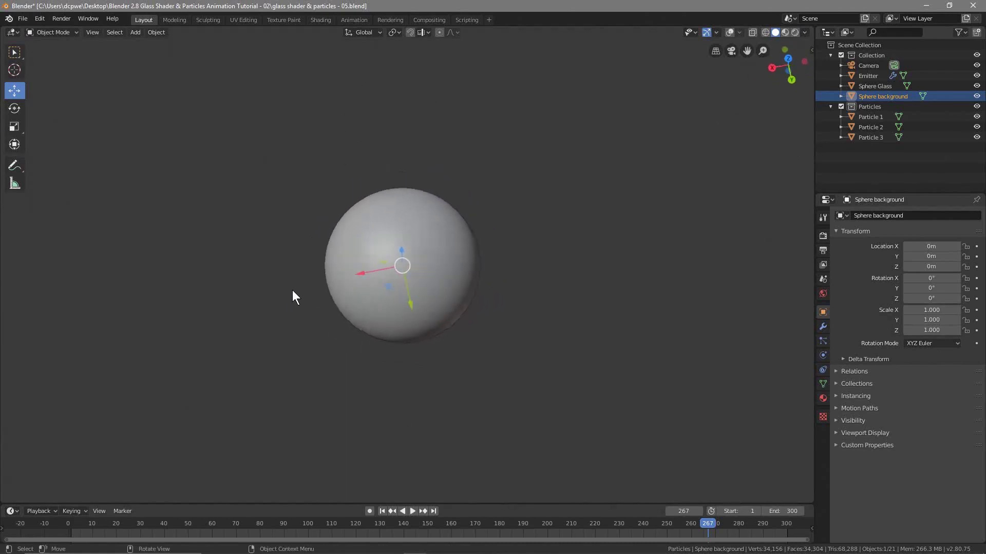
scroll(414, 264, up, 4)
click(870, 65)
middle_drag(465, 291, 515, 200)
middle_drag(241, 254, 308, 280)
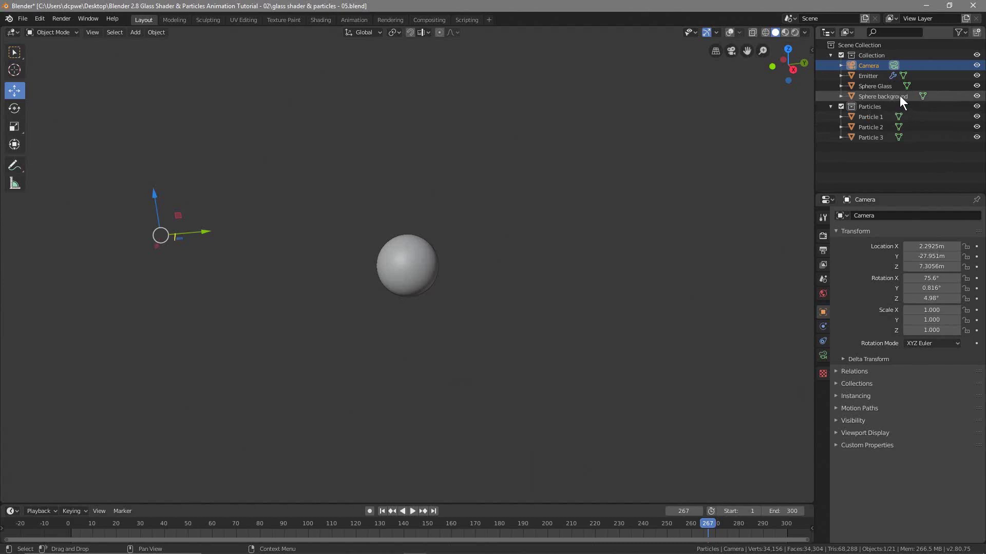
Step: Turn on the viewport overlays to display the grid, axes, camera and selection outlines
click(880, 95)
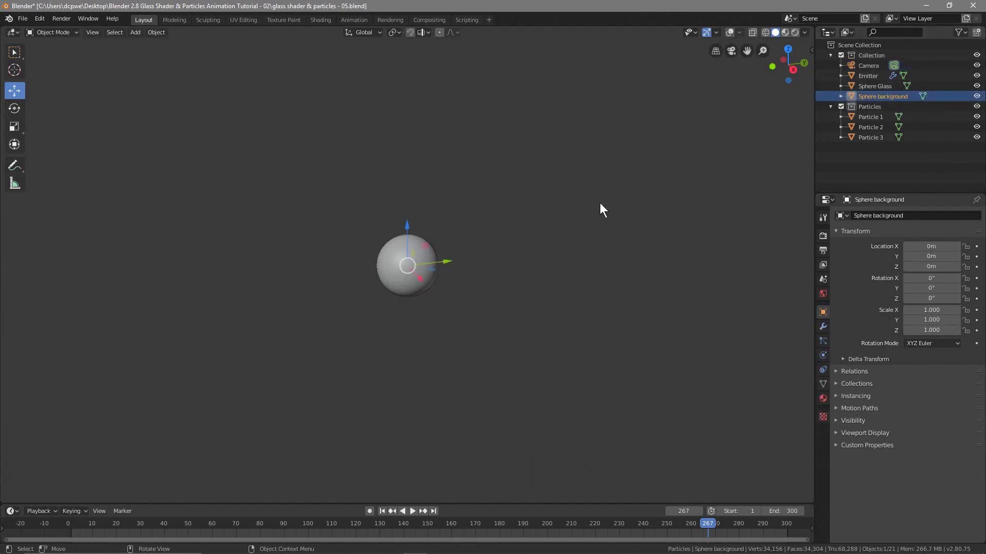
click(729, 32)
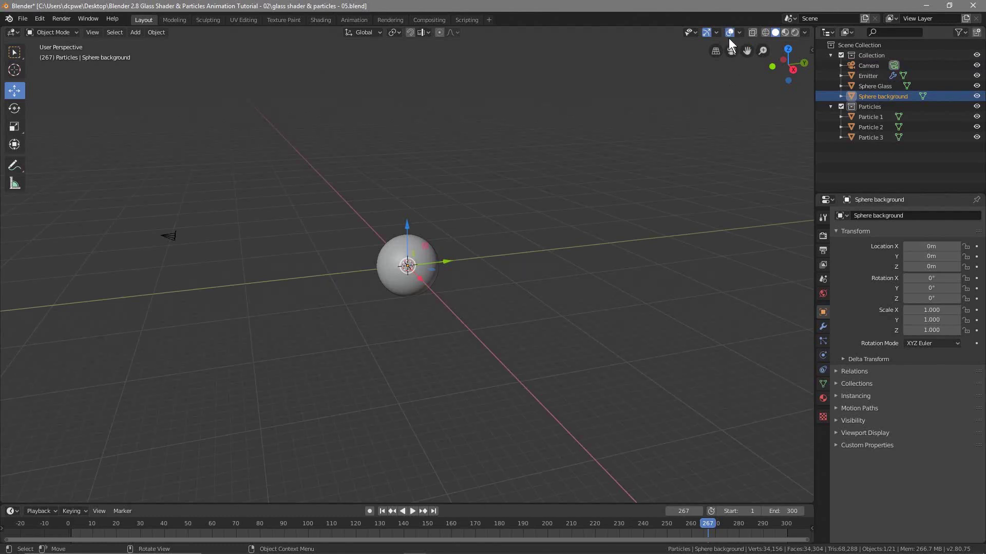
click(729, 32)
click(729, 32)
click(430, 251)
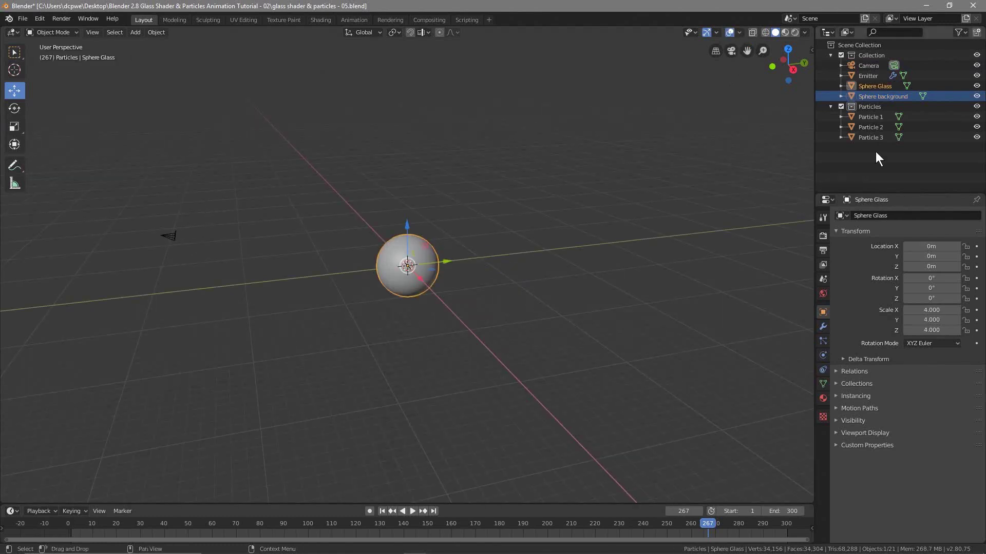
Step: Scale the Sphere background object up uniformly to about 32.41 so it encloses the camera, and check it through the camera view
click(884, 97)
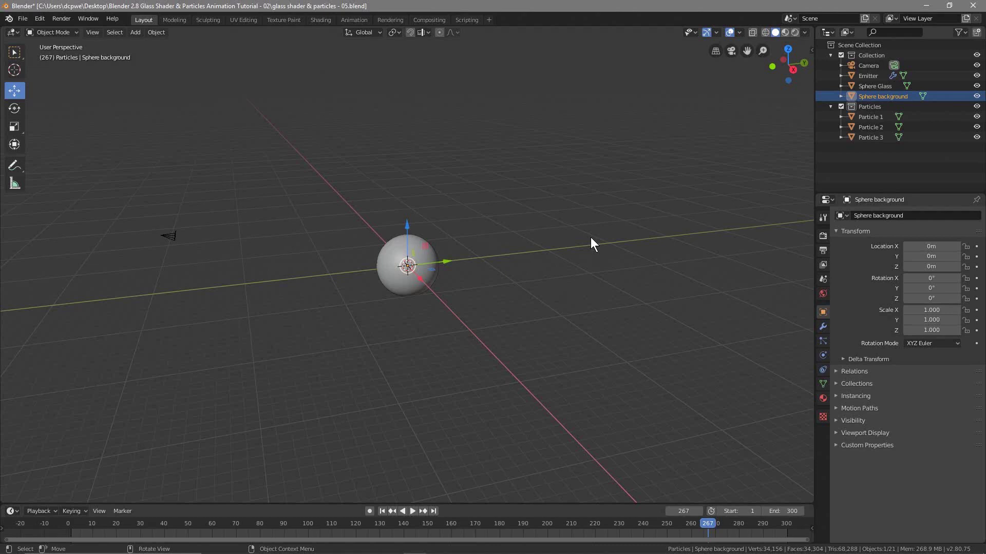
key(s)
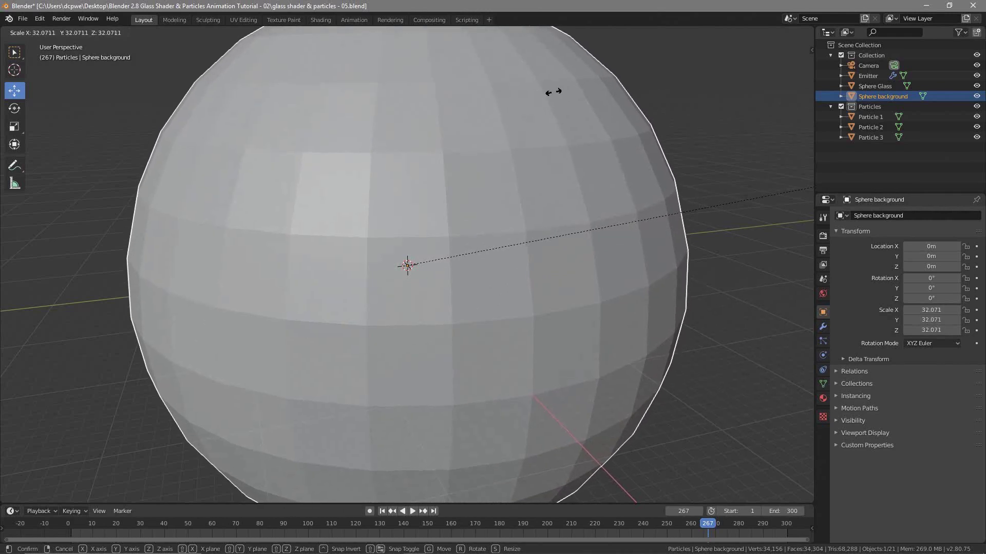
click(614, 79)
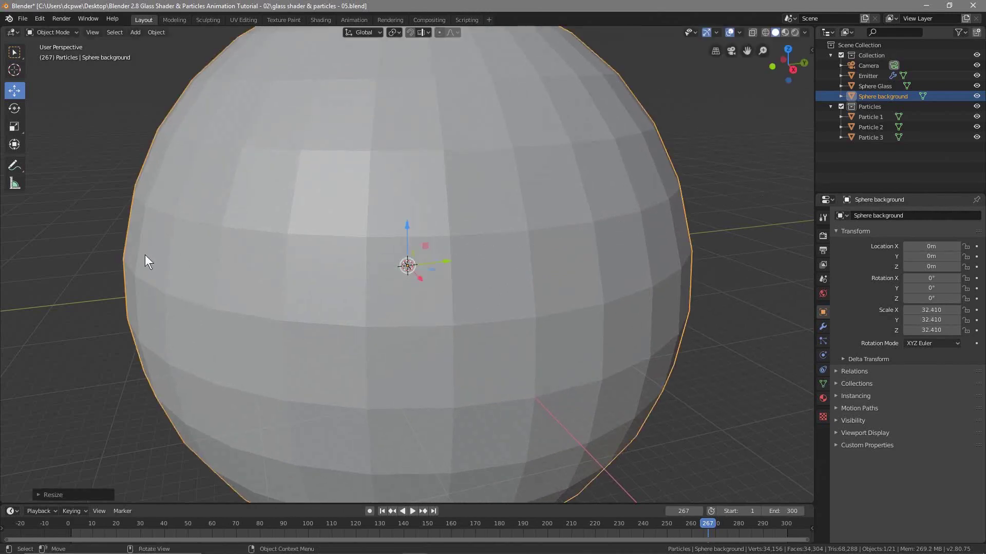
key(KP_0)
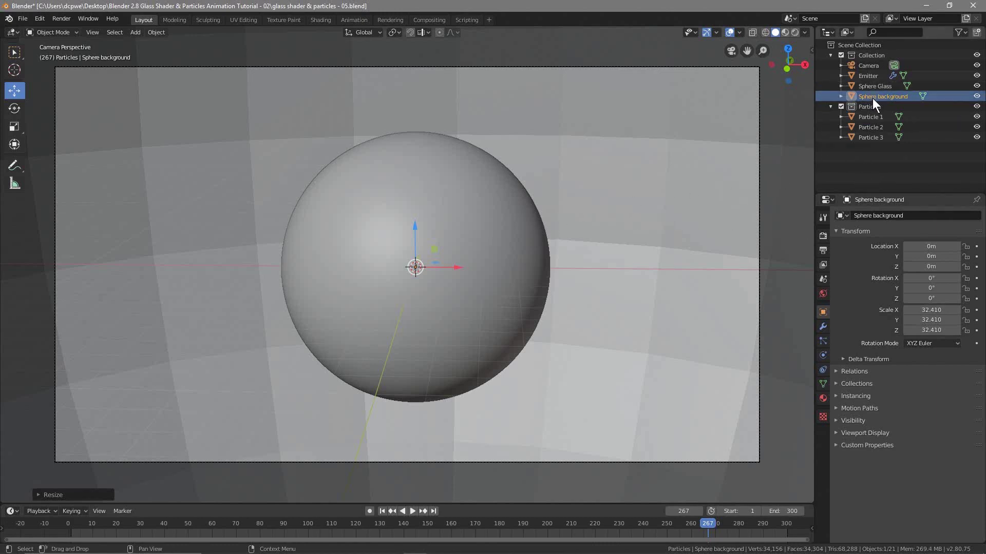
Step: Add a Subdivision Surface modifier to the background sphere, apply it, and shade the sphere smooth
click(823, 330)
click(862, 216)
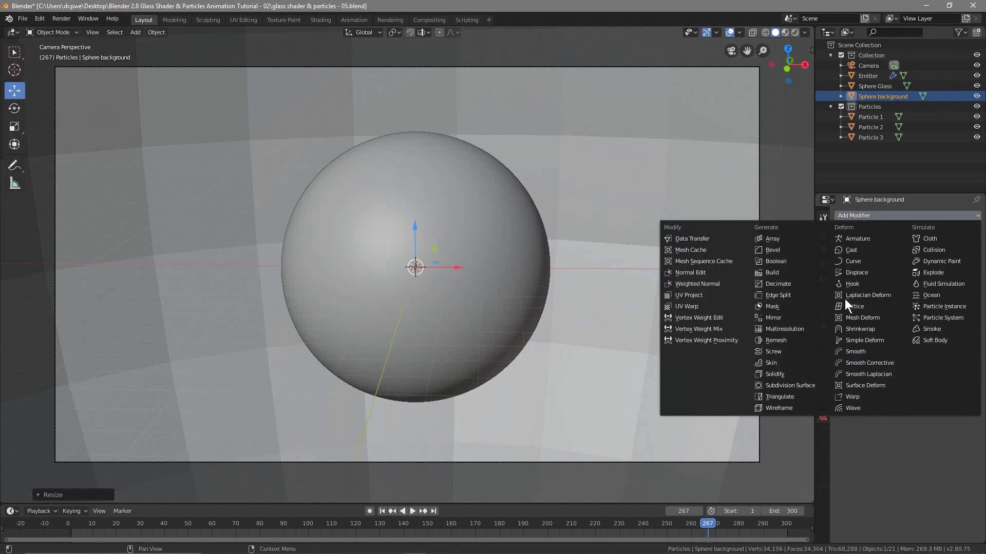
click(798, 385)
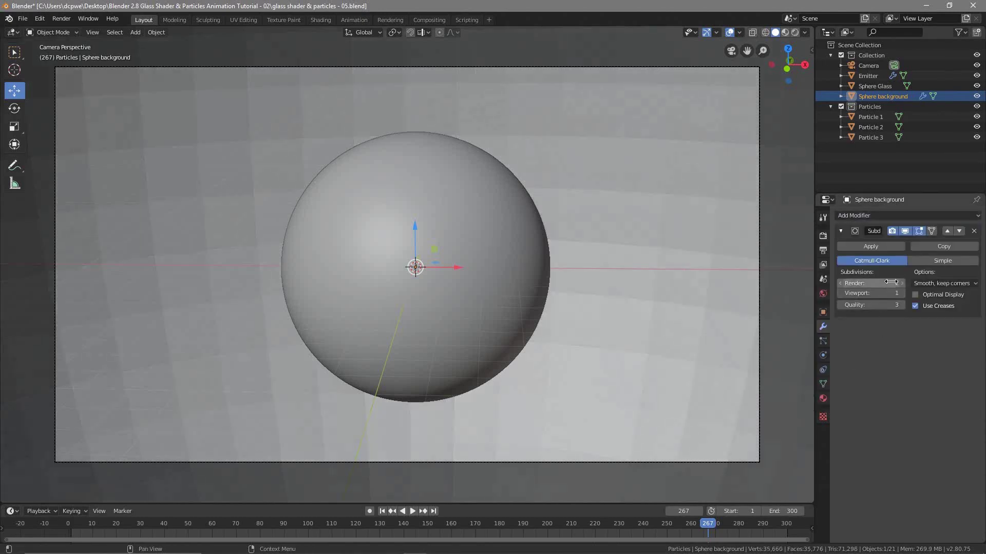
click(871, 245)
right_click(778, 152)
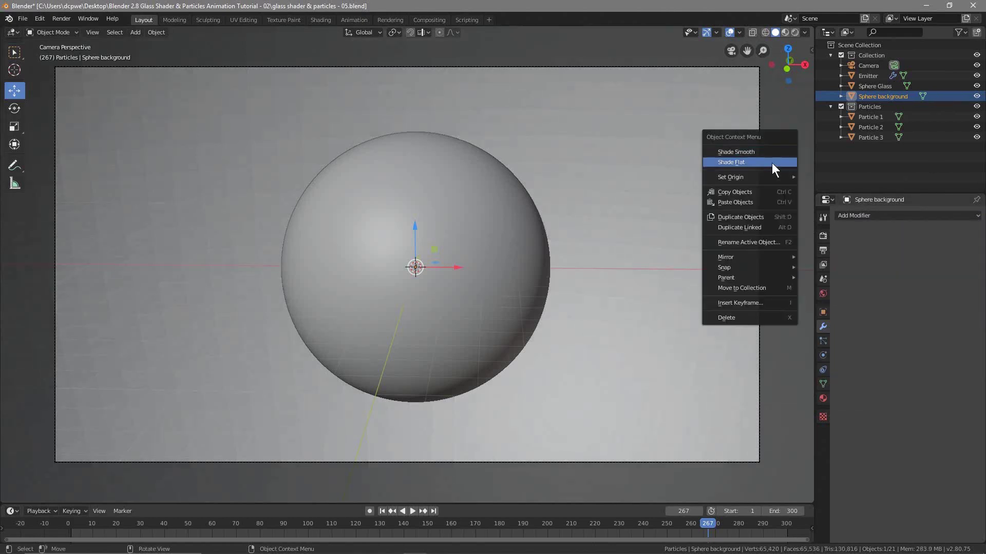
click(769, 153)
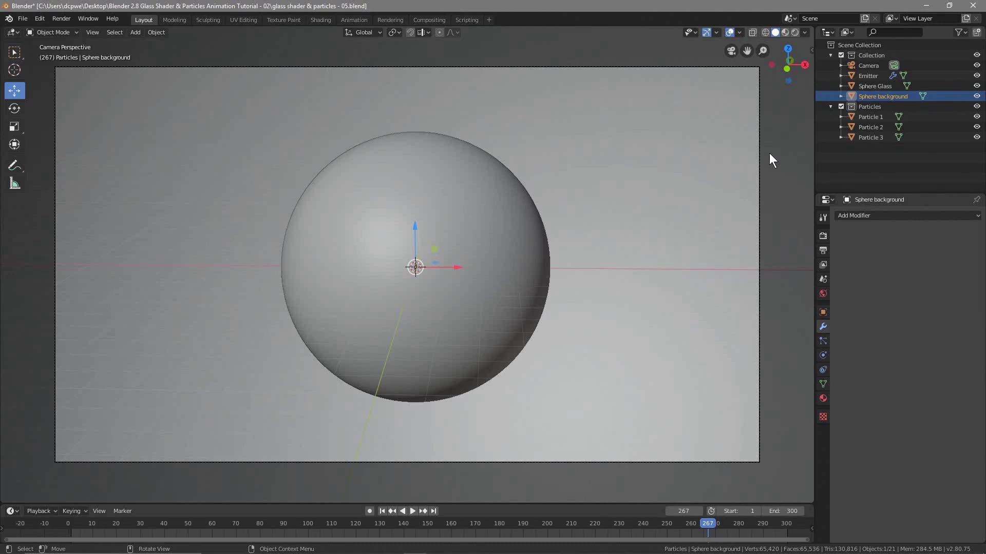
Step: Switch the viewport to rendered shading and inspect the background sphere through the camera view
click(794, 32)
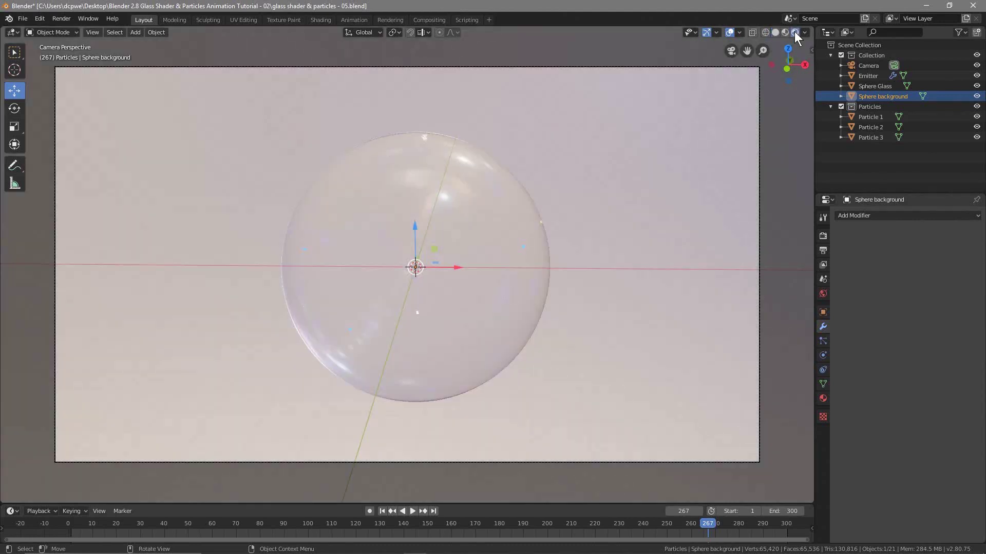
mouse_move(650, 227)
middle_down()
mouse_move(640, 227)
mouse_move(647, 231)
middle_up()
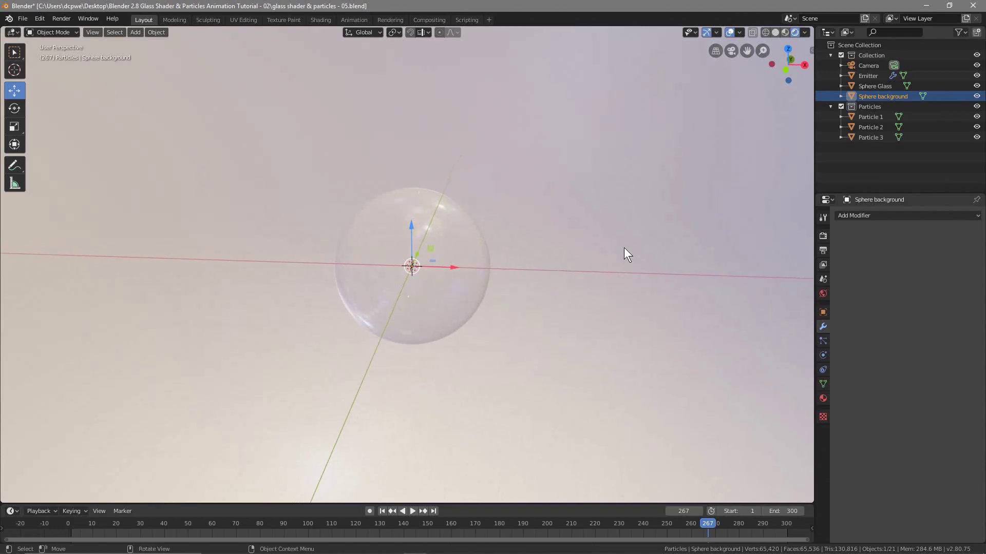
key(KP_0)
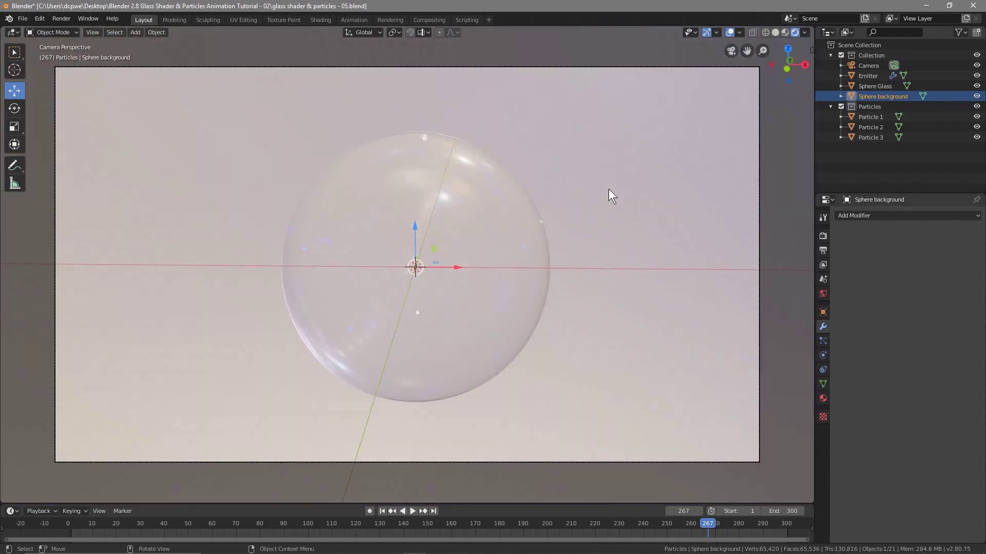
Step: Create a new material on the background sphere and name it Sphere background, copying the object's name
click(823, 398)
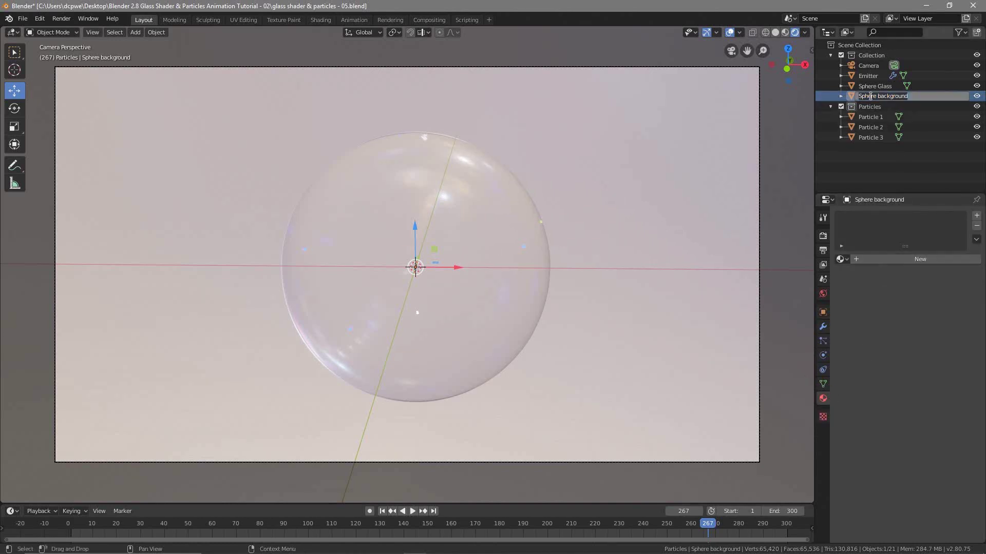
double_click(874, 96)
key(ctrl+c)
click(906, 268)
click(904, 260)
double_click(898, 258)
key(ctrl+v)
key(Return)
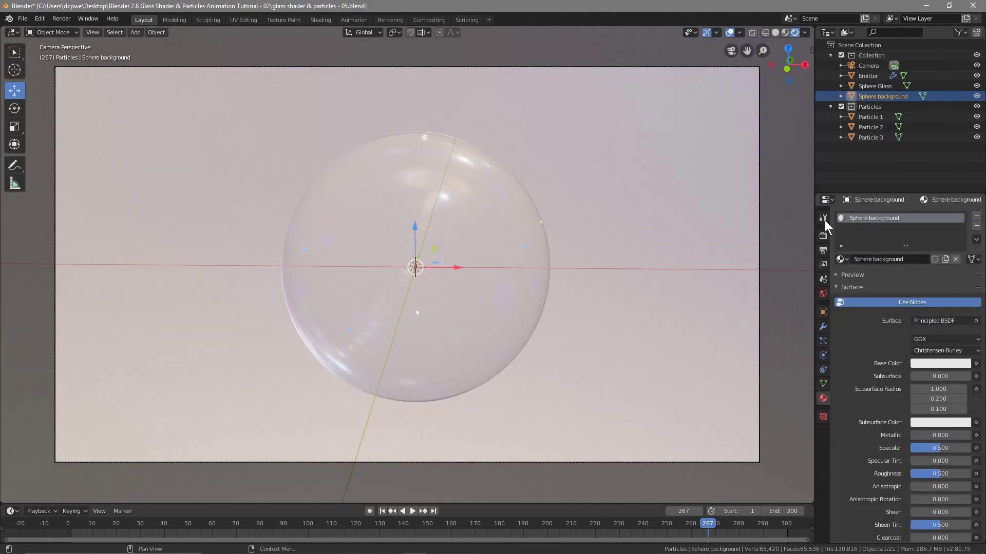
Step: Set the Sphere background material's base color to black and its roughness to 0.250
click(960, 366)
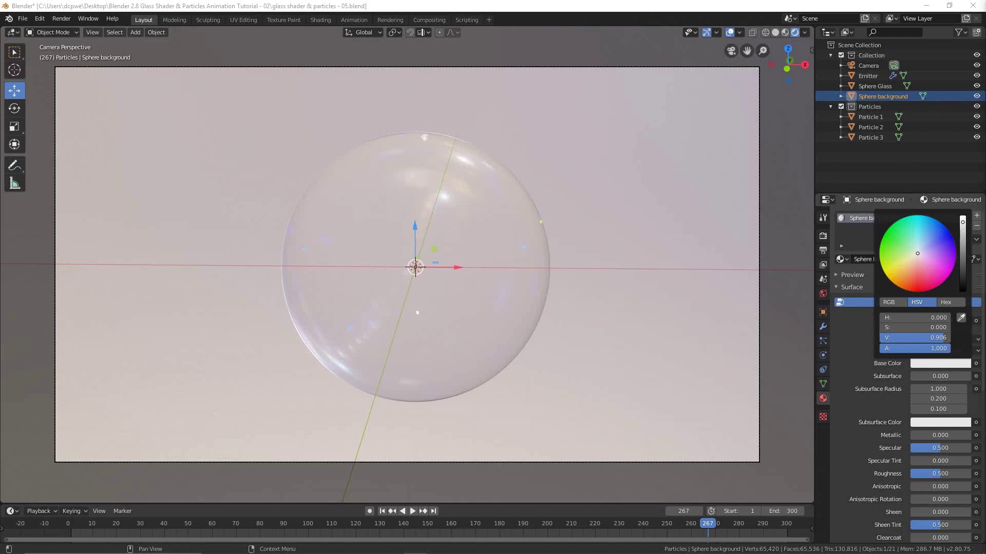
click(934, 361)
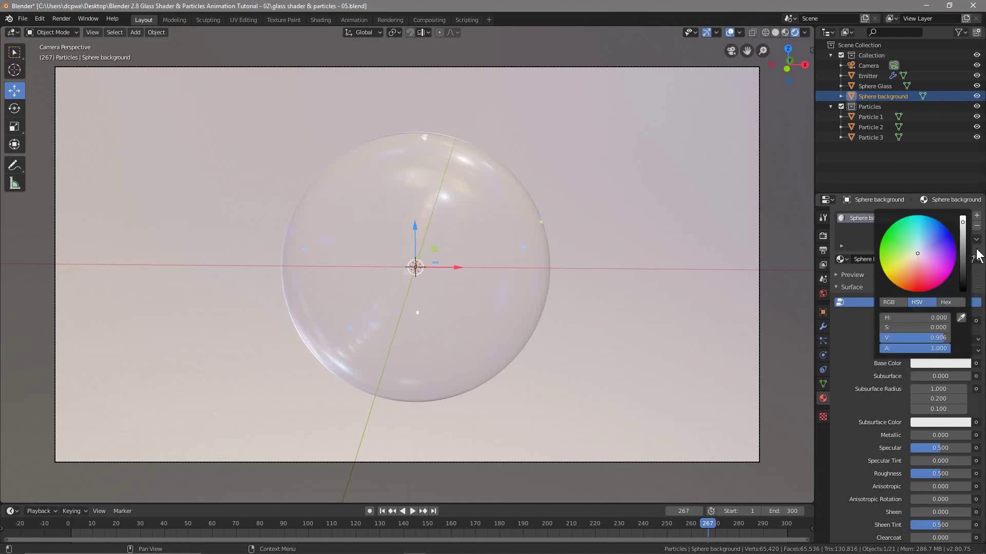
drag(962, 222, 963, 291)
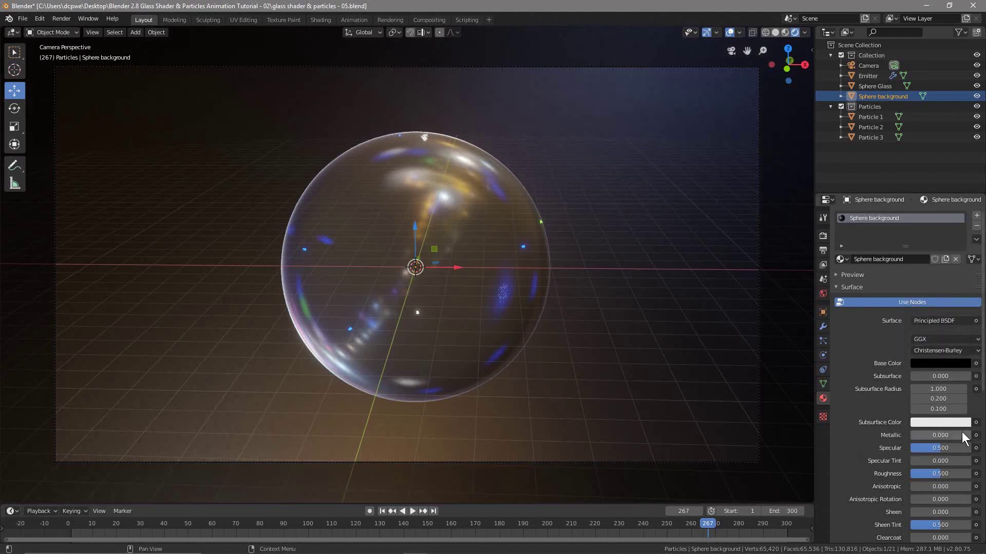
drag(940, 473, 920, 474)
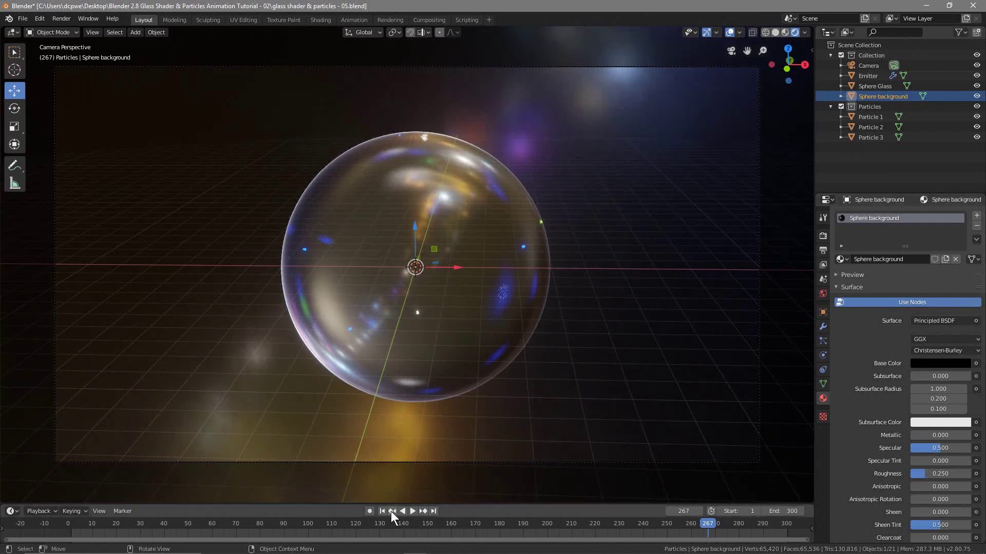
Step: Play the animation from the first frame and set the background material's roughness to 0.225
click(381, 510)
click(413, 510)
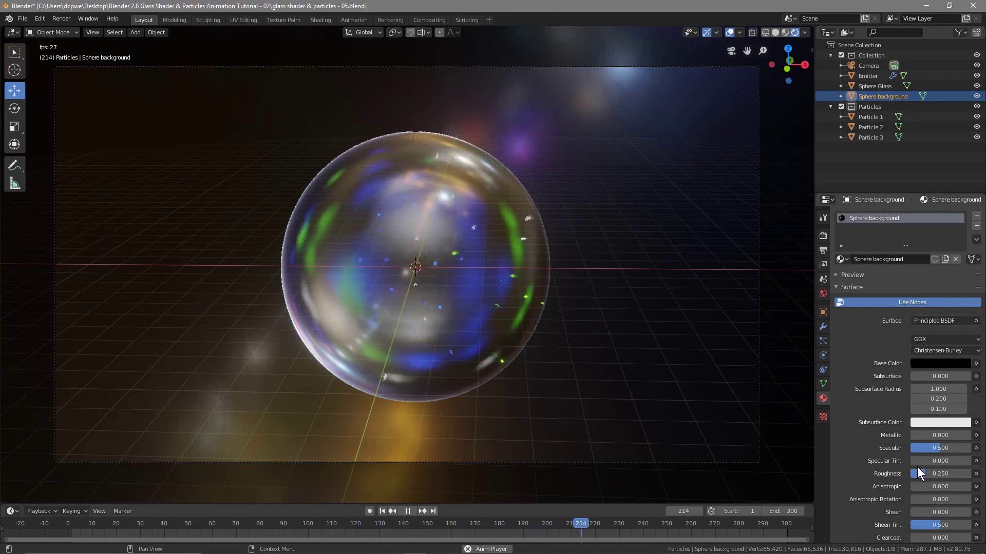
mouse_move(920, 473)
mouse_down()
mouse_move(950, 473)
mouse_move(910, 474)
mouse_move(924, 474)
mouse_up()
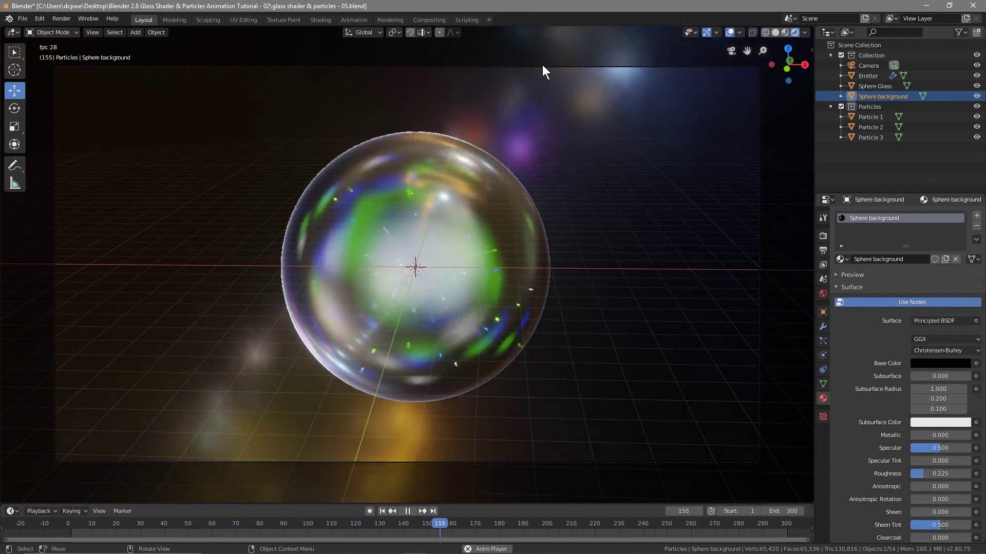
Step: Open the Shading workspace and display its viewport with rendered shading
click(322, 20)
click(795, 32)
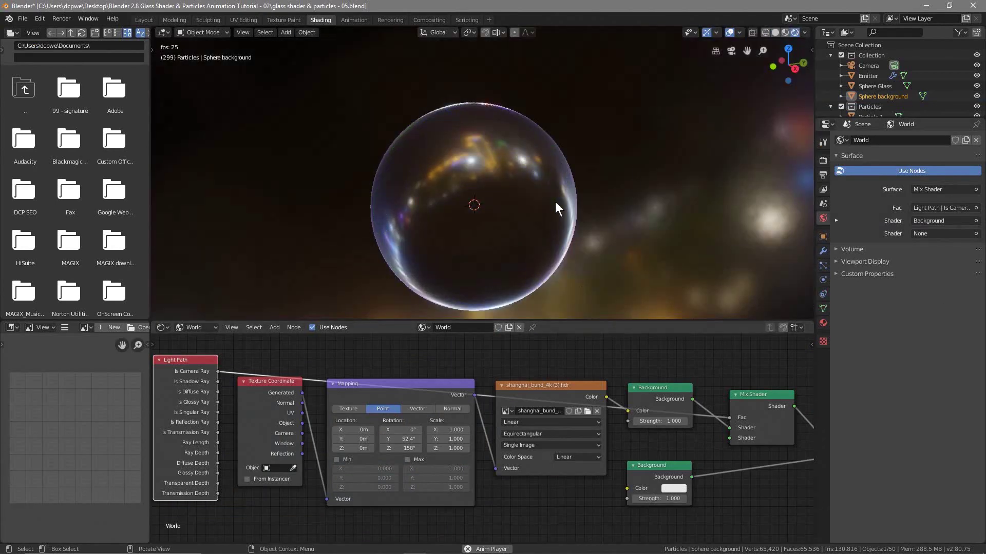
Step: From the camera view, set the HDRI Mapping node's rotation to X -21.7°, Y 389° and Z 230°
key(KP_0)
scroll(556, 202, up, 4)
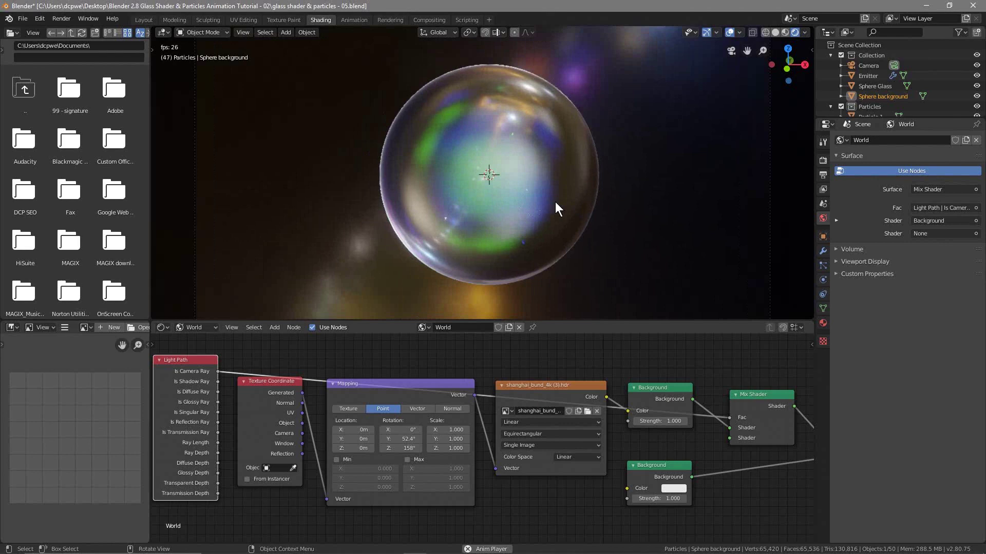
drag(411, 449, 596, 448)
mouse_move(390, 439)
mouse_down()
mouse_move(912, 439)
mouse_move(380, 439)
mouse_move(396, 440)
mouse_move(401, 430)
mouse_move(383, 429)
mouse_up()
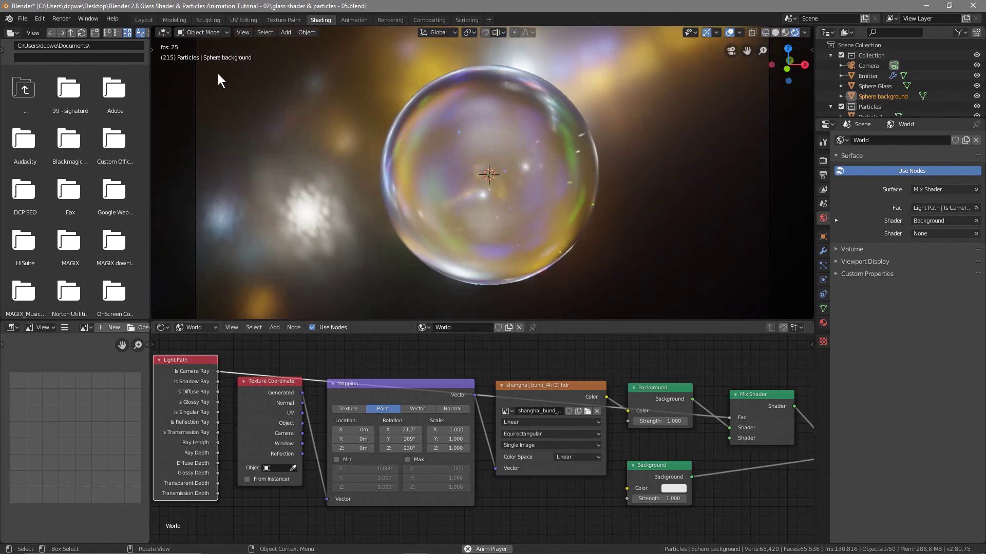
Step: Return to the Layout workspace and save the scene as a new file named glass shader & particles - 06.blend
click(146, 20)
scroll(457, 260, up, 2)
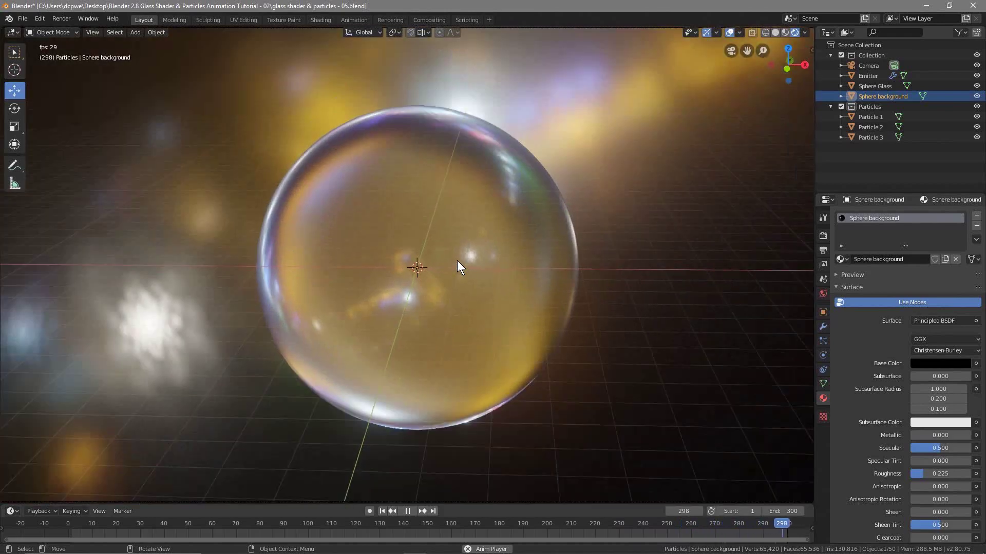
scroll(457, 260, down, 2)
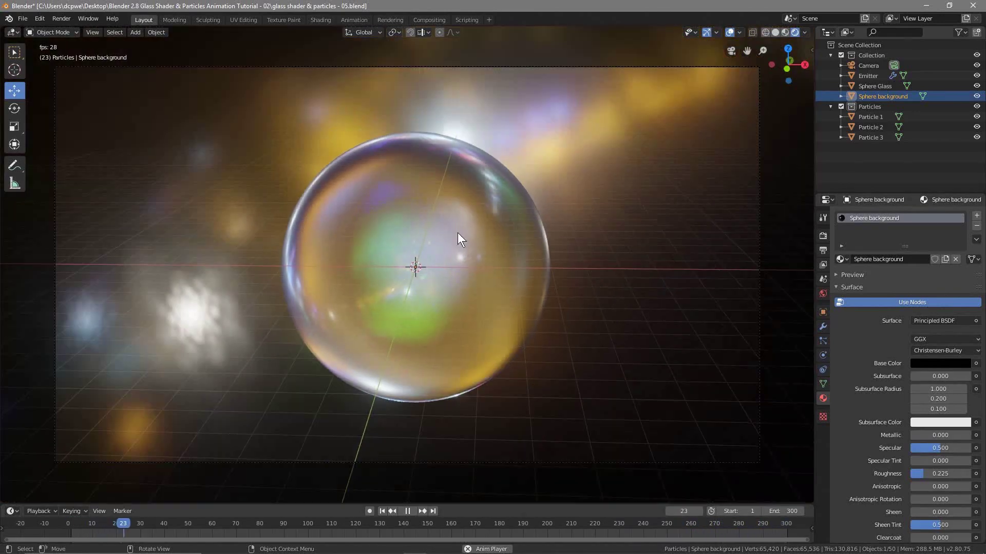
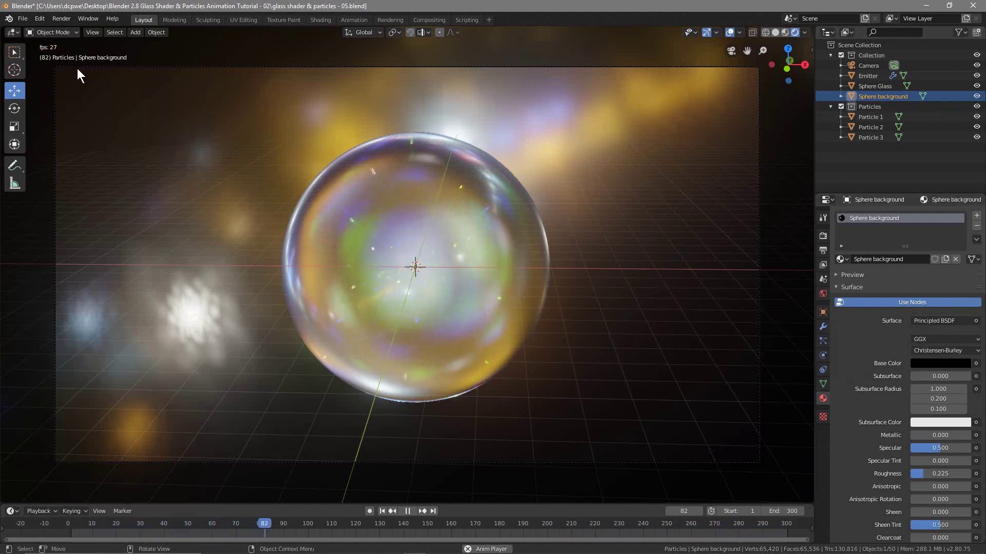
click(23, 19)
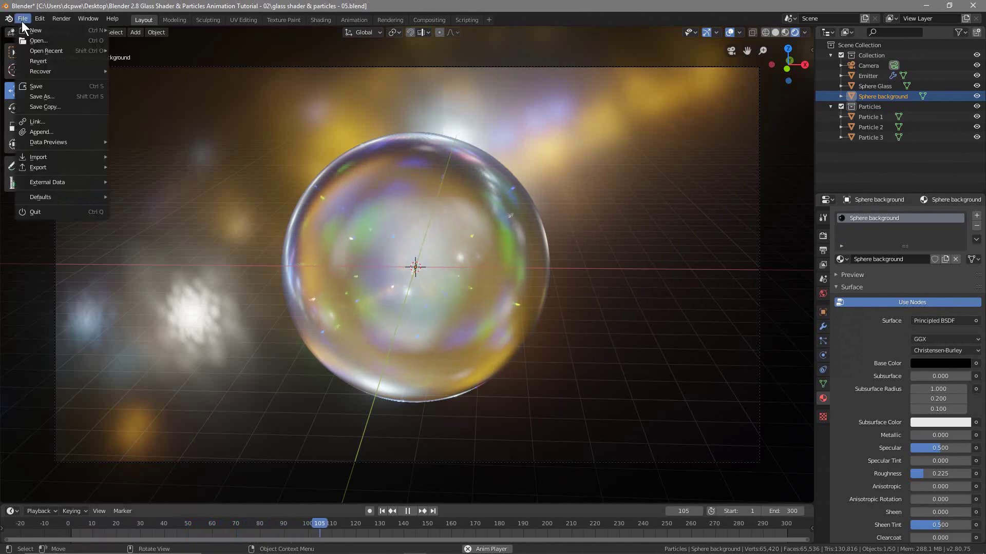
click(38, 96)
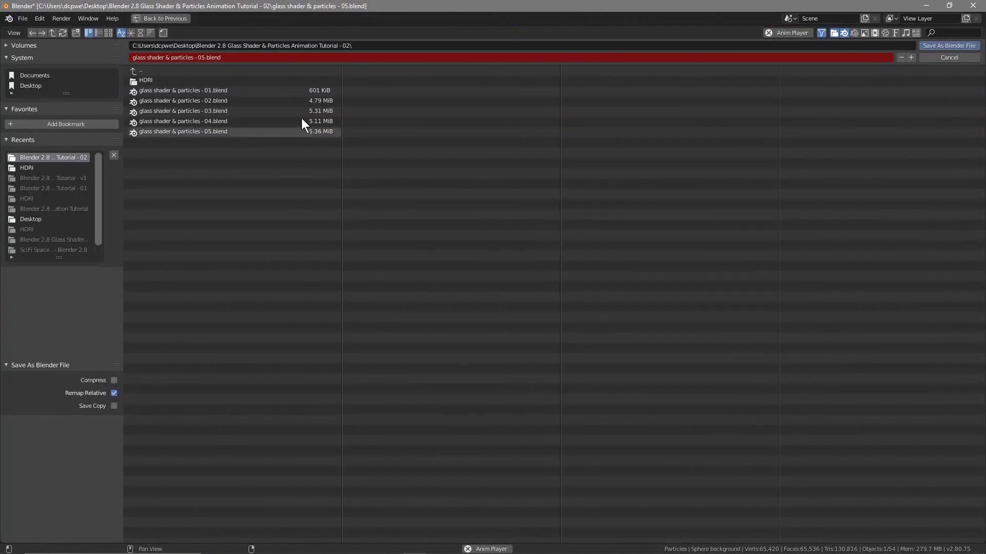
click(912, 57)
click(945, 46)
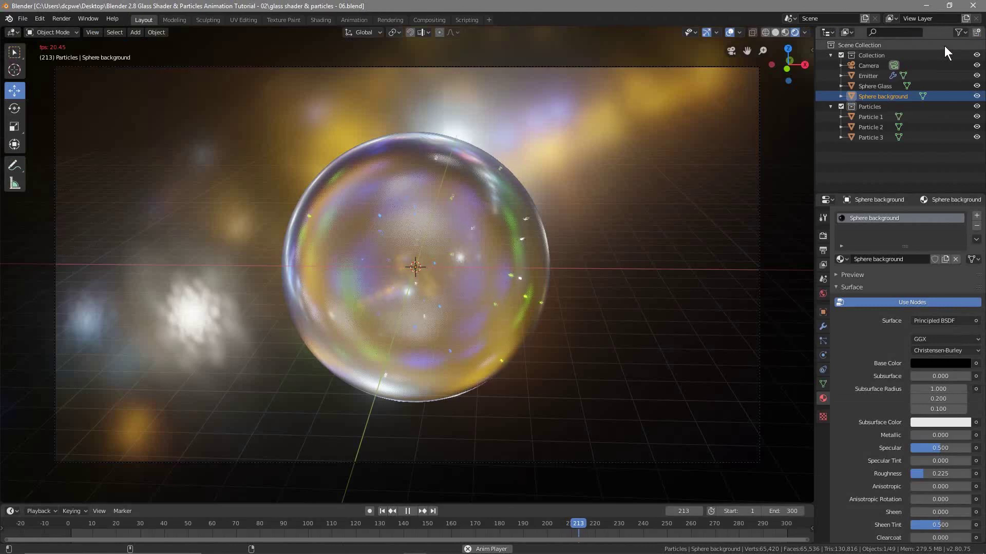
Step: Set the Emitter's particle number to 255 and hide the viewport overlays
click(863, 76)
click(823, 340)
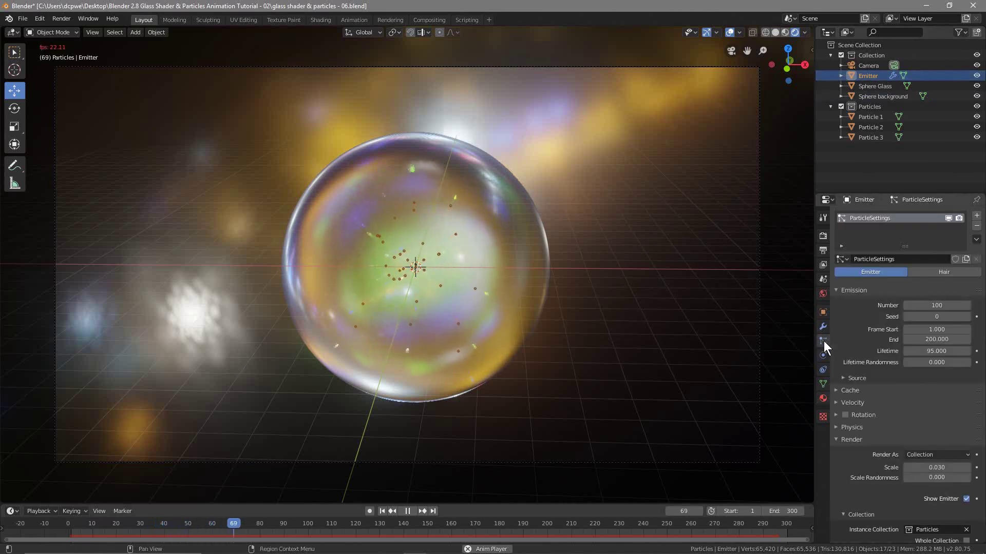
drag(928, 303, 949, 304)
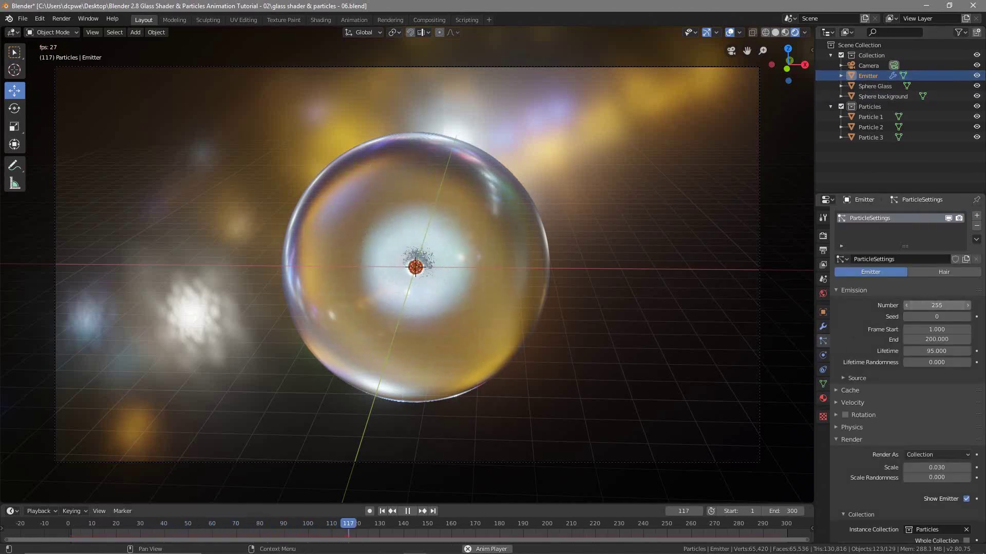
click(728, 30)
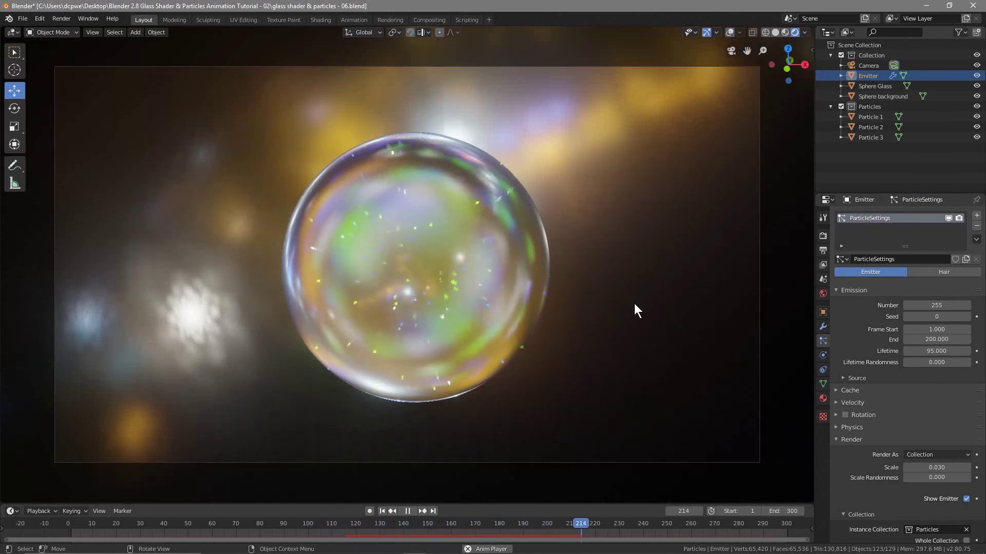
click(729, 31)
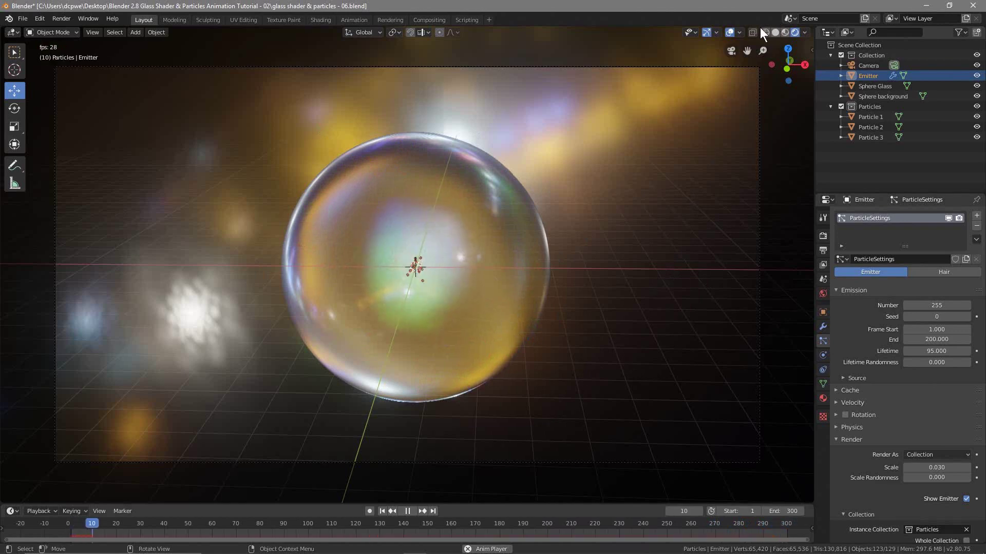
click(729, 32)
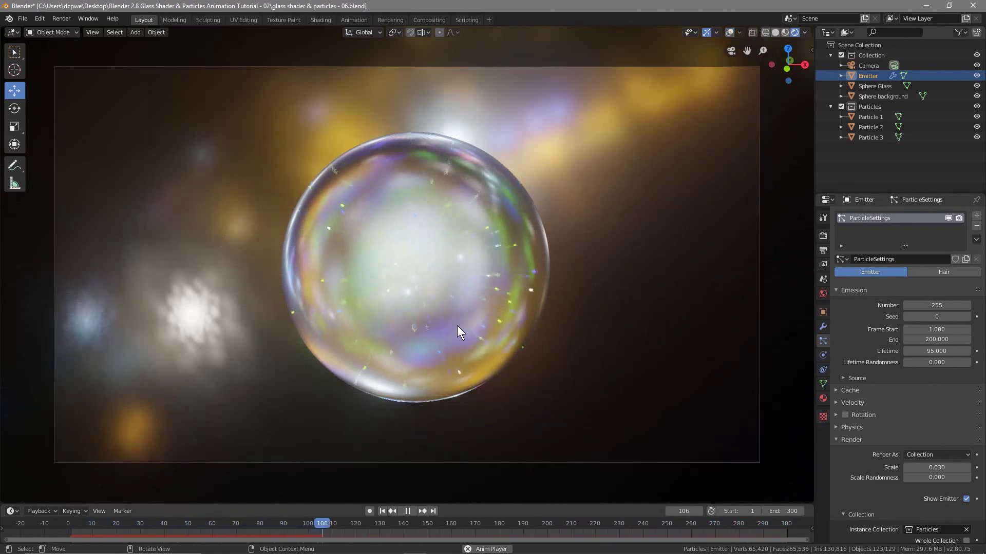
Step: Try an extreme particle number of 2742 on the Emitter
drag(943, 306, 982, 305)
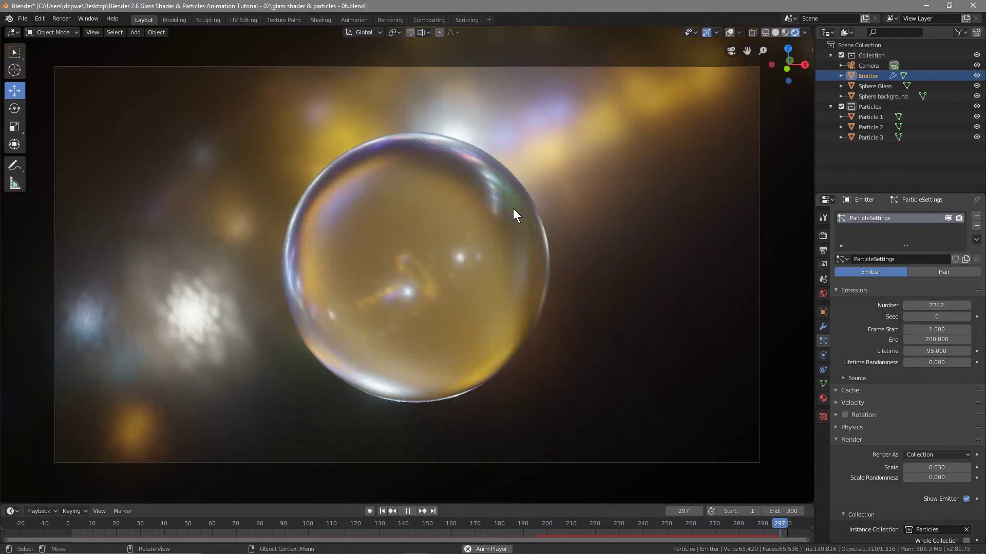
click(822, 355)
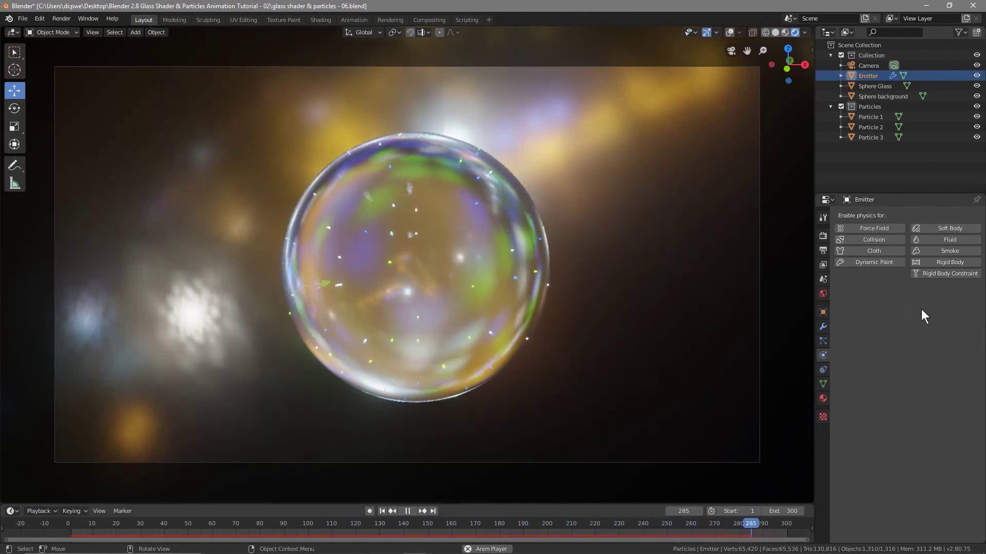
click(822, 325)
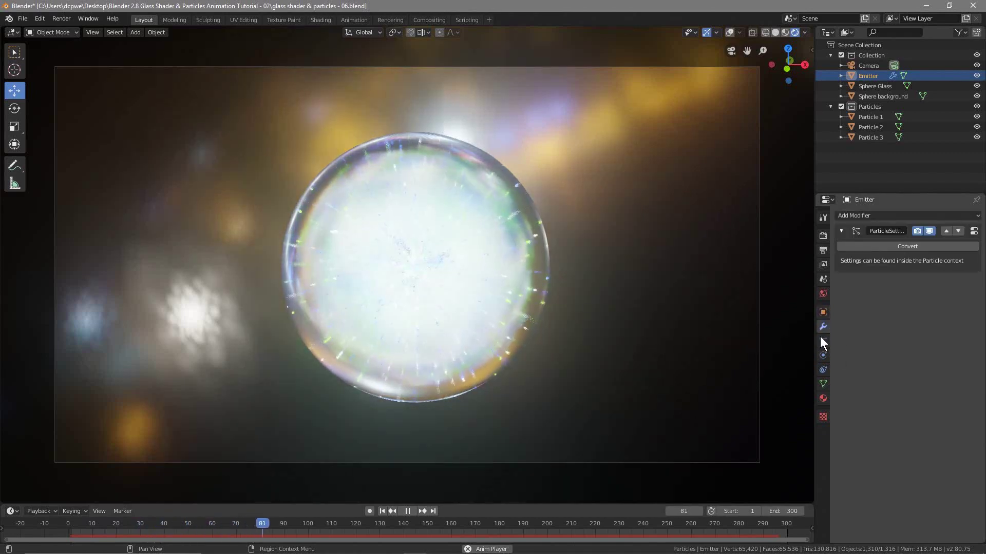
Step: Try a particle number of 25 on the Emitter and settle on 50
click(823, 341)
click(918, 306)
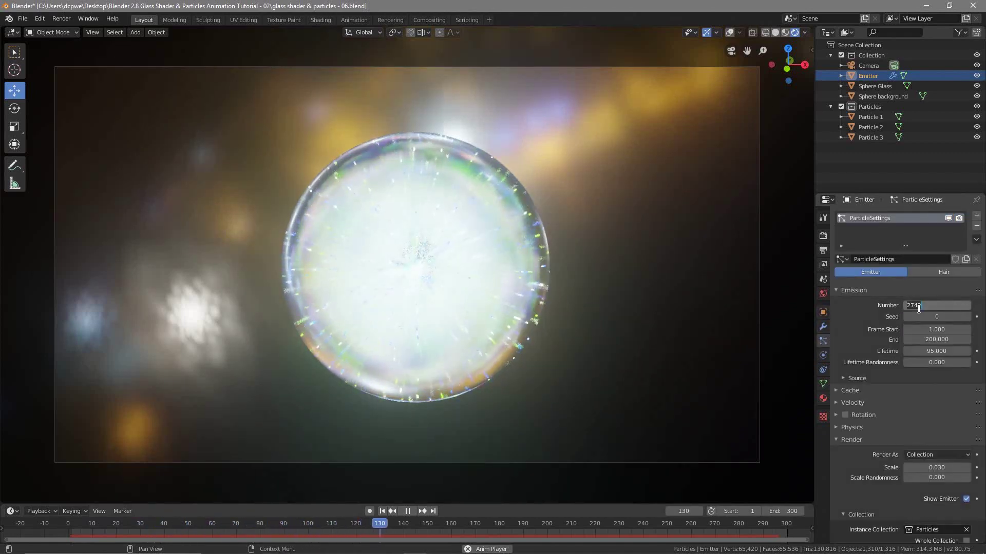
text(25)
key(Return)
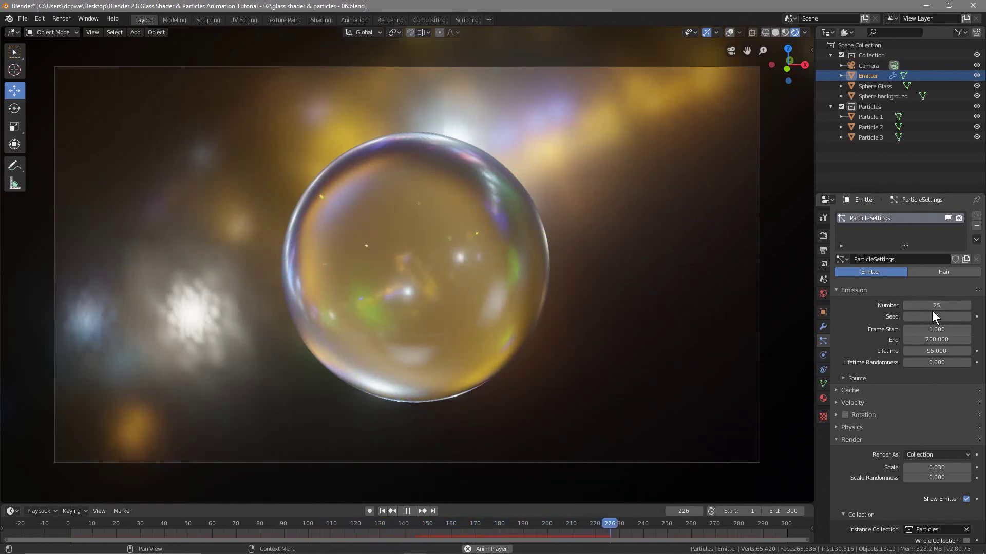
drag(932, 305, 949, 304)
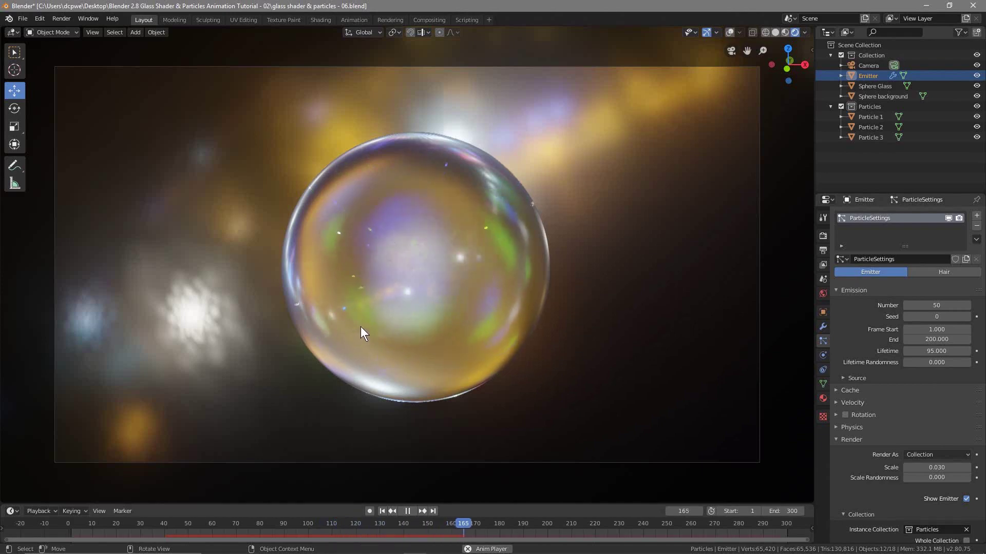
Step: Examine the moving particles and the glass reflections up close and from other angles around the sphere
scroll(411, 293, up, 8)
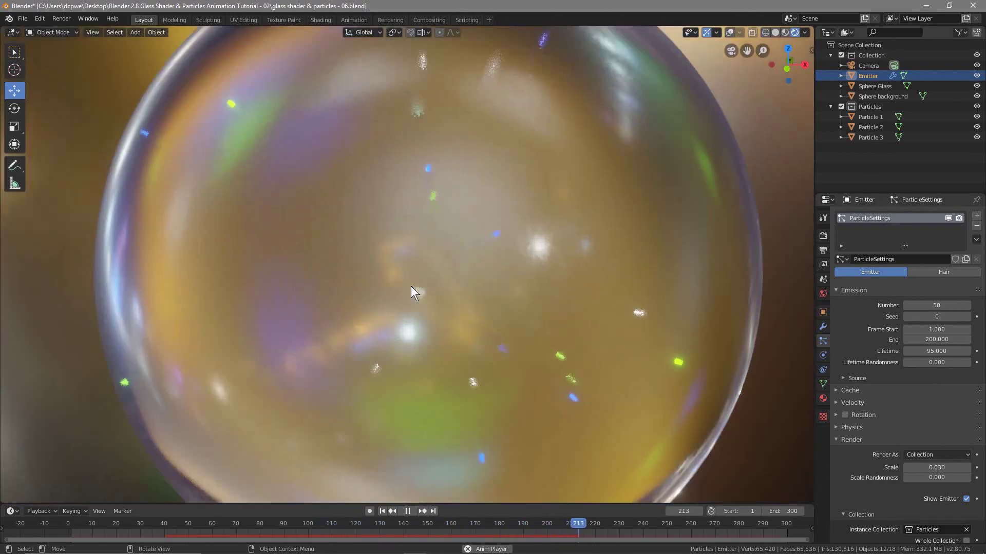
scroll(411, 293, up, 4)
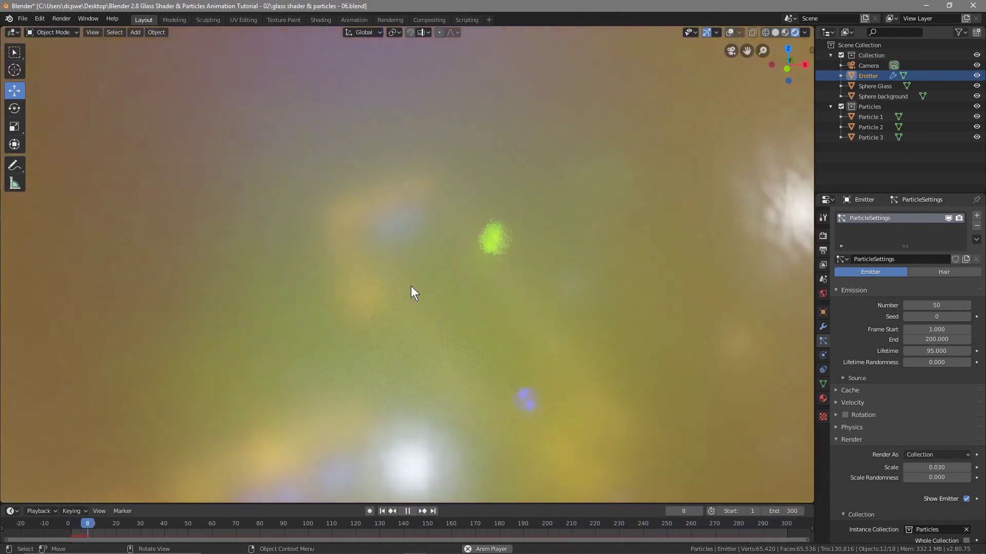
scroll(411, 285, down, 5)
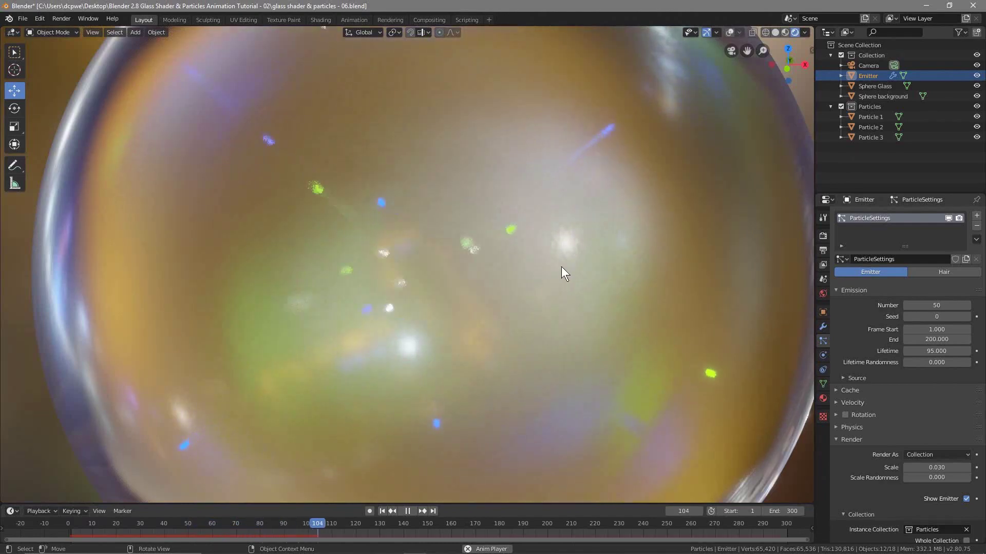
scroll(561, 266, down, 6)
middle_drag(315, 268, 422, 237)
scroll(422, 238, up, 4)
middle_drag(341, 287, 314, 168)
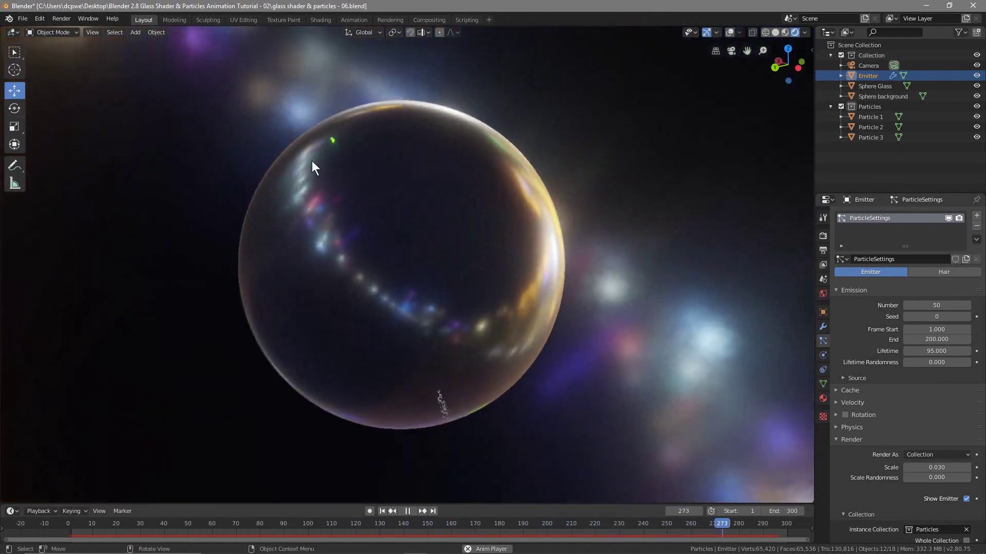
Step: Save the changes to the current file and minimize the program window
click(23, 19)
click(31, 86)
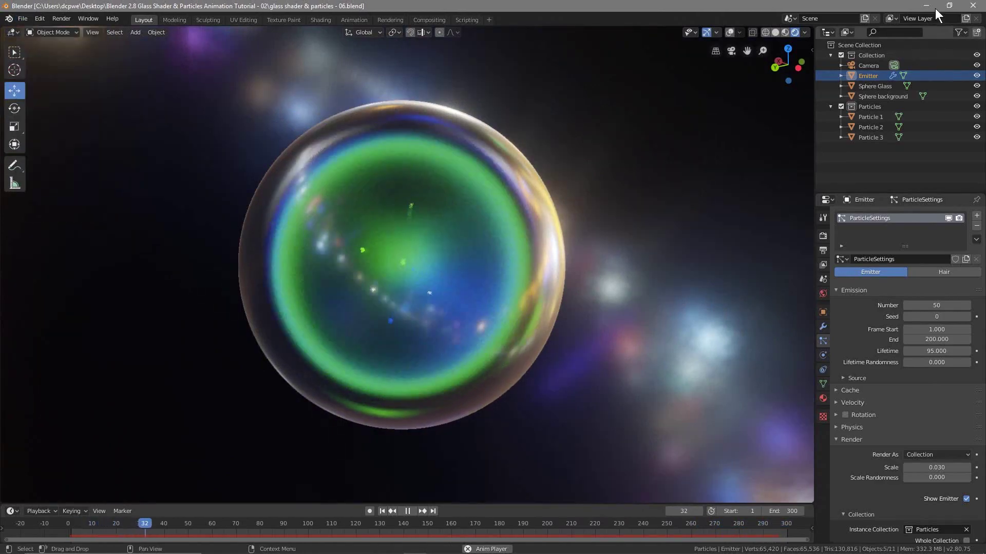
click(932, 6)
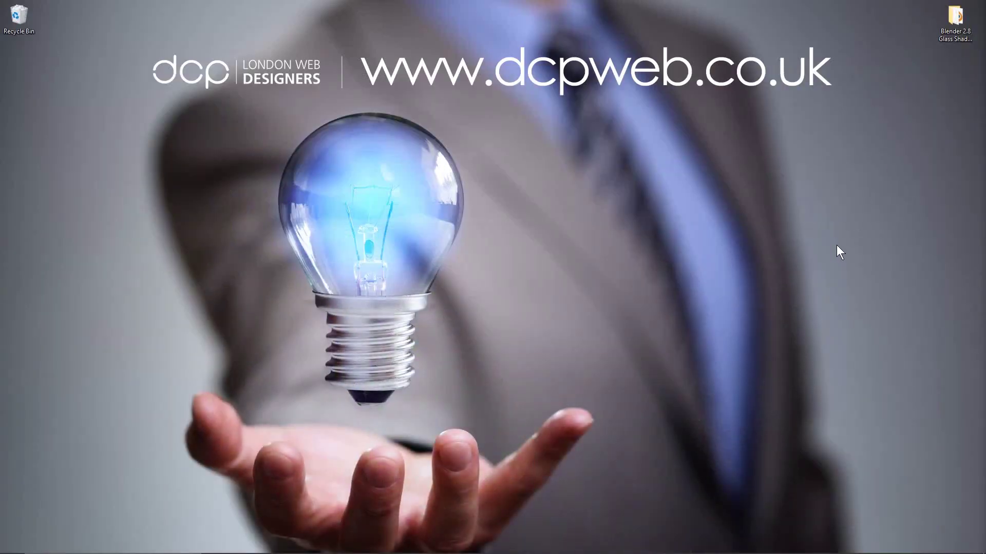